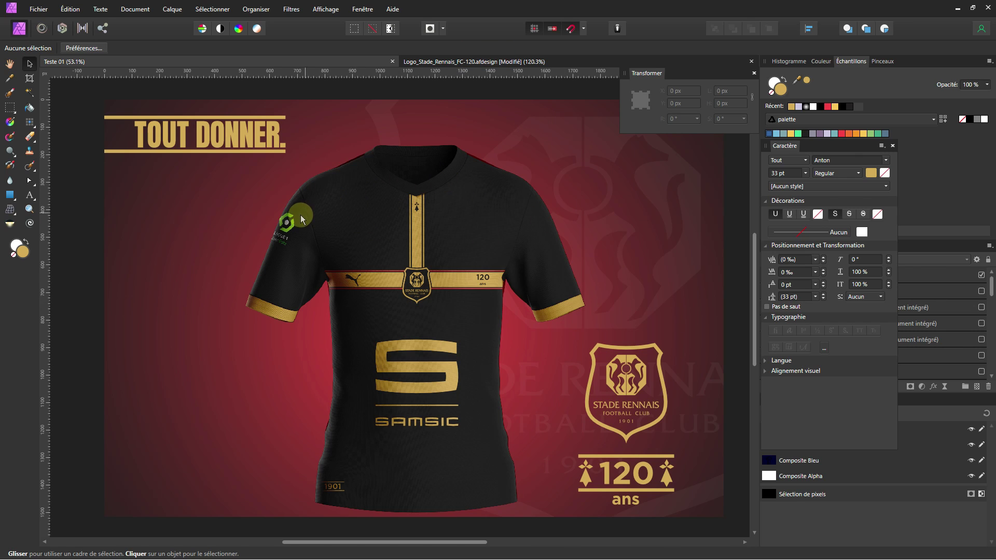
# Review the General preferences for PSD text and smart object import, and close the preferences.
pyautogui.click(40, 9)
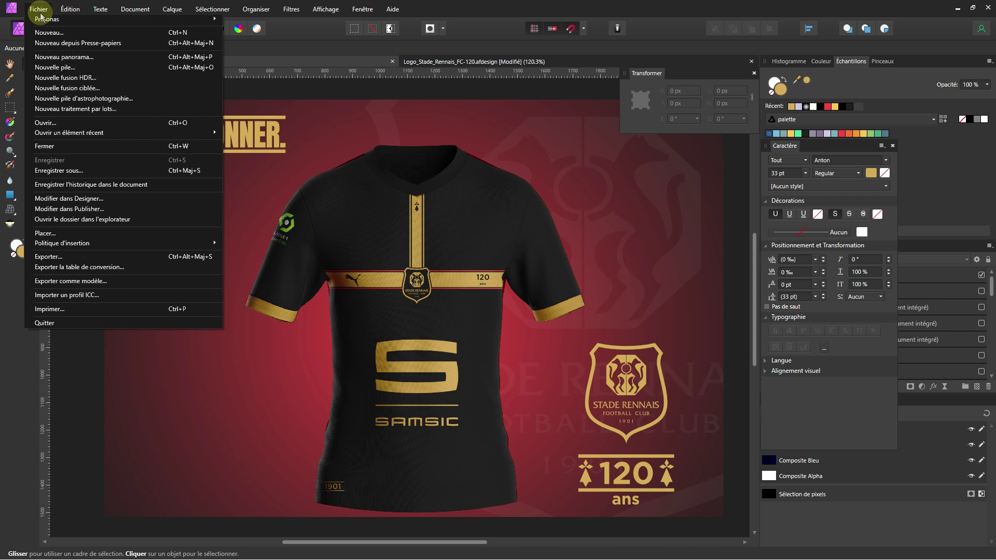
pyautogui.moveTo(67, 11)
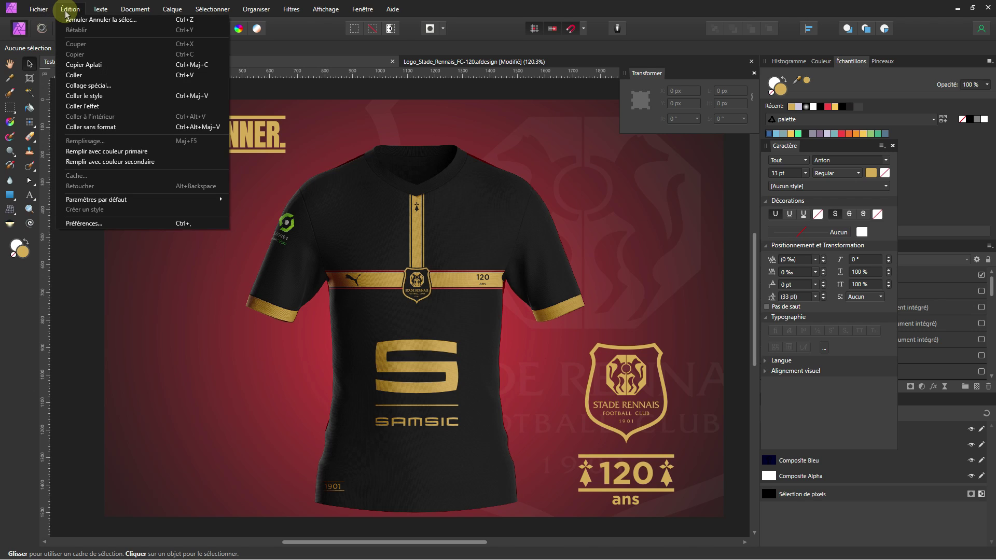
pyautogui.click(79, 224)
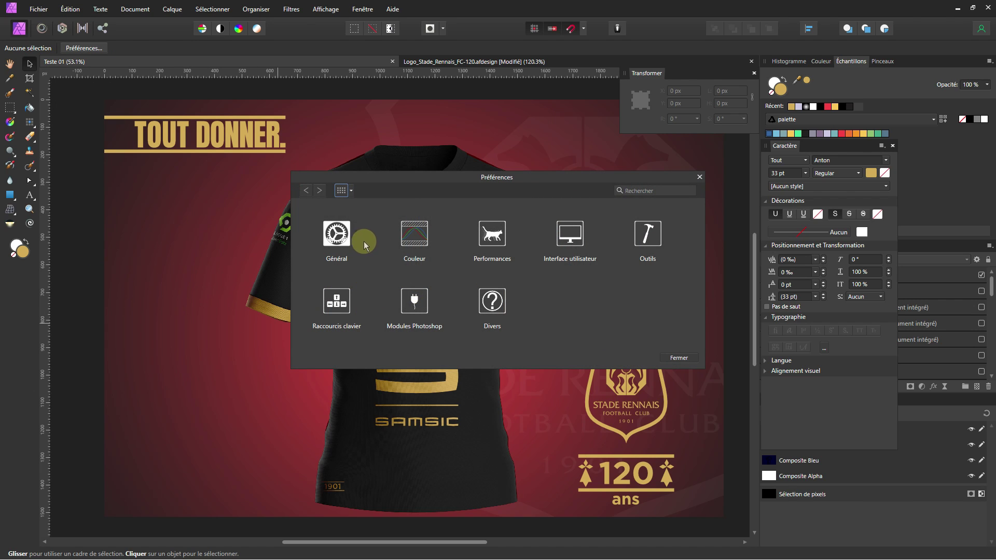
pyautogui.click(338, 238)
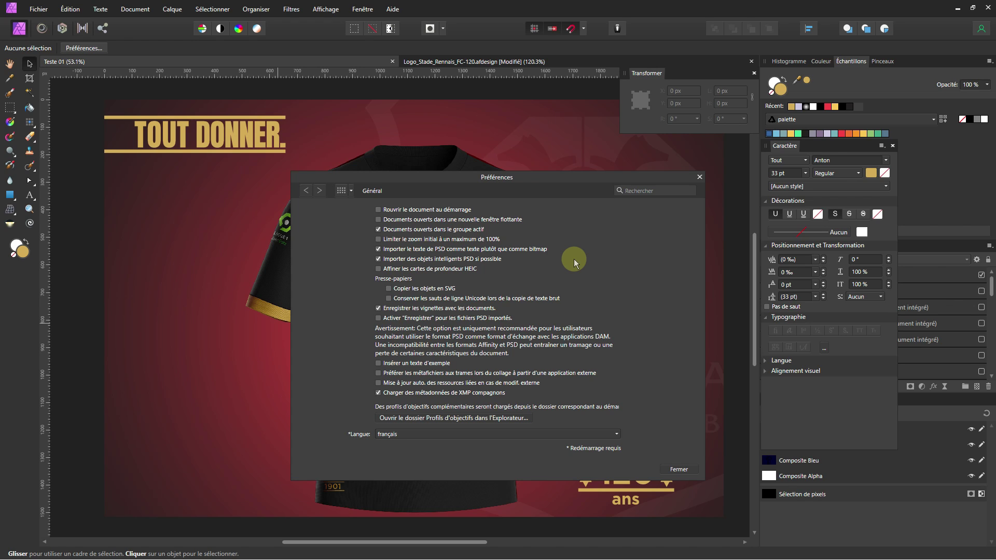
pyautogui.click(674, 469)
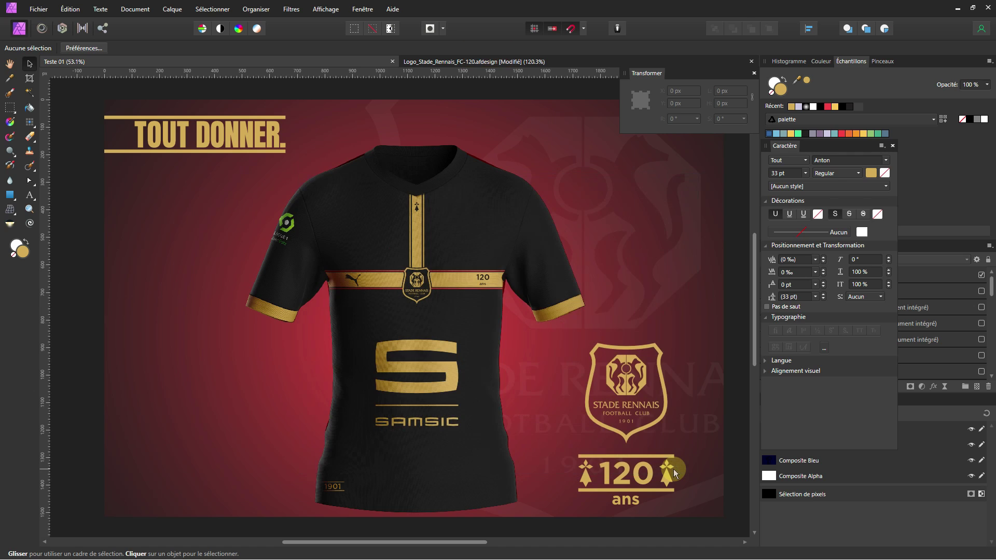
# Open the mockup file 17 footbal clothes.psd and dismiss the colour profile notice.
pyautogui.click(38, 11)
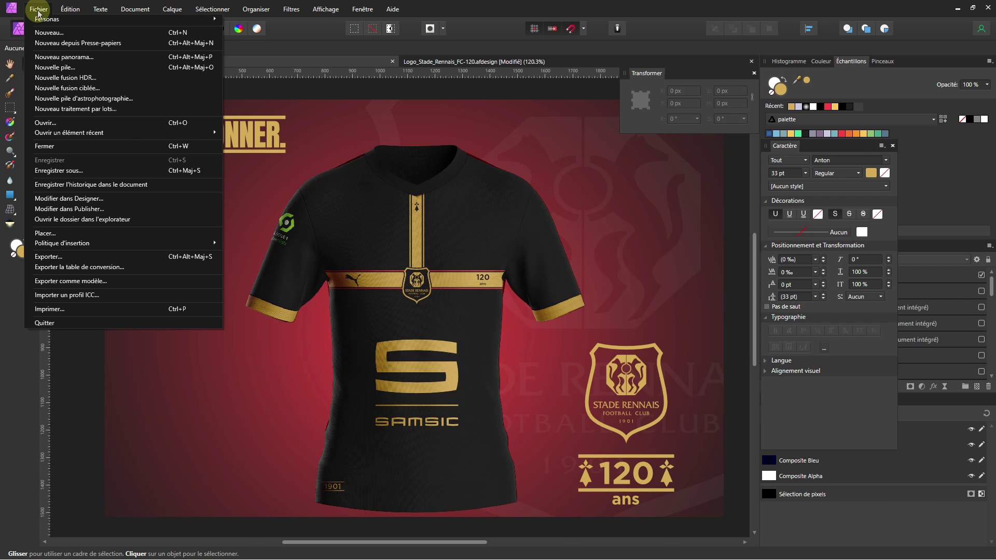
pyautogui.click(52, 123)
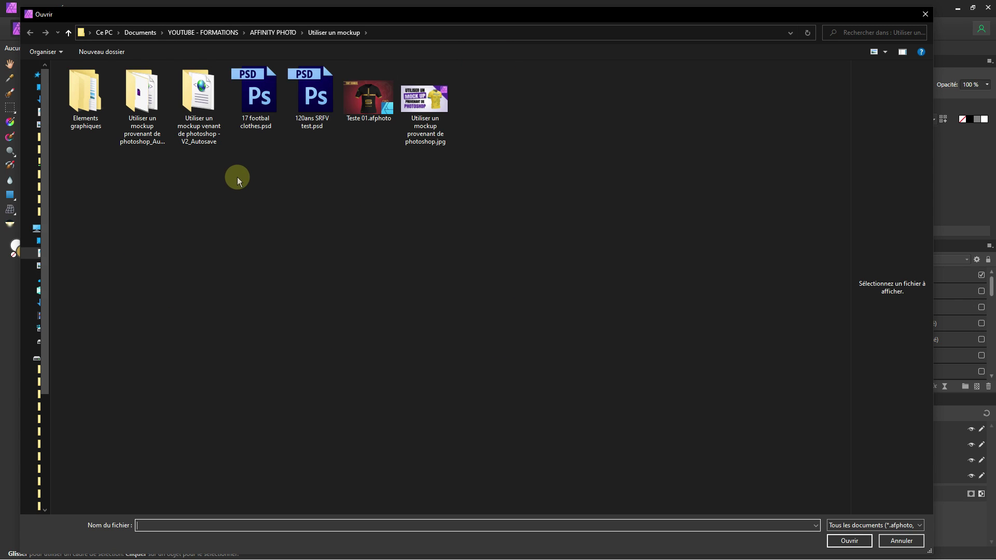
pyautogui.click(255, 99)
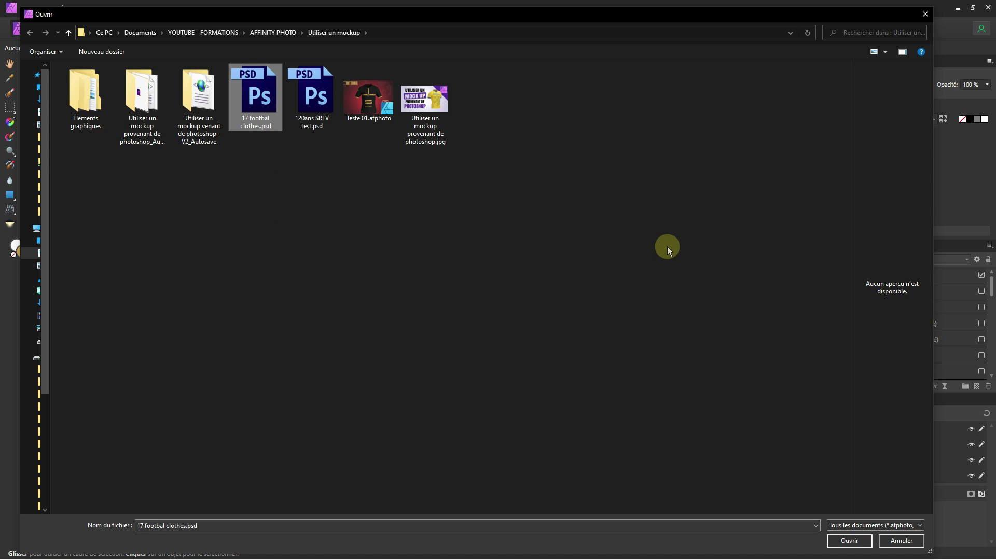
pyautogui.click(849, 541)
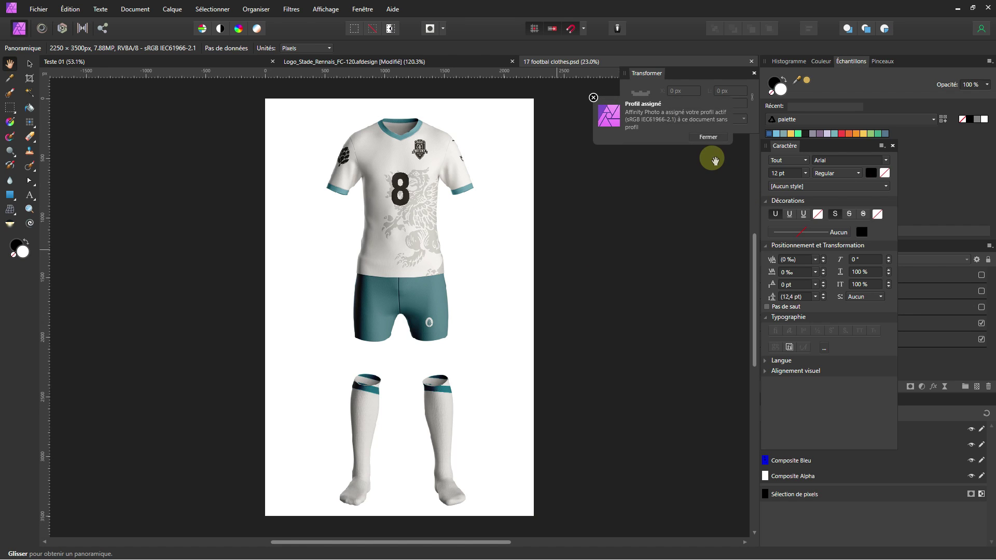
pyautogui.click(709, 137)
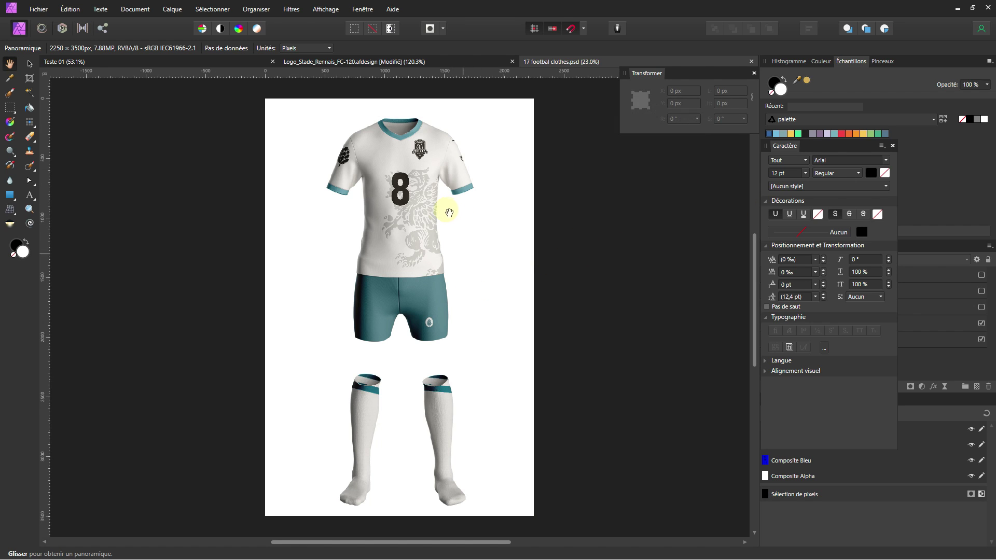
# Move the floating Caractère window off the layer list, placing it beneath the Transformer window.
pyautogui.scroll(3, 404, 213)
pyautogui.scroll(-2, 405, 223)
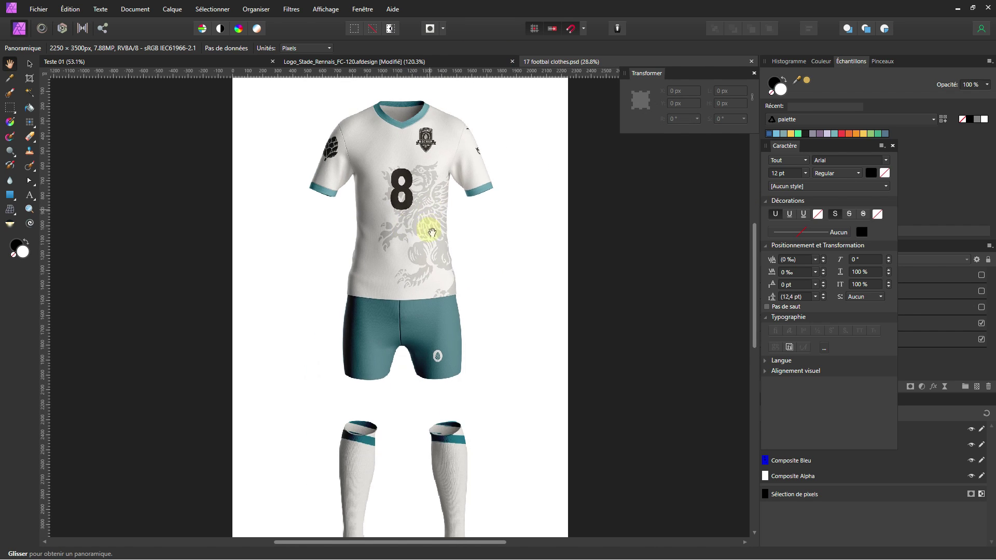
pyautogui.moveTo(432, 232); pyautogui.dragTo(433, 250)
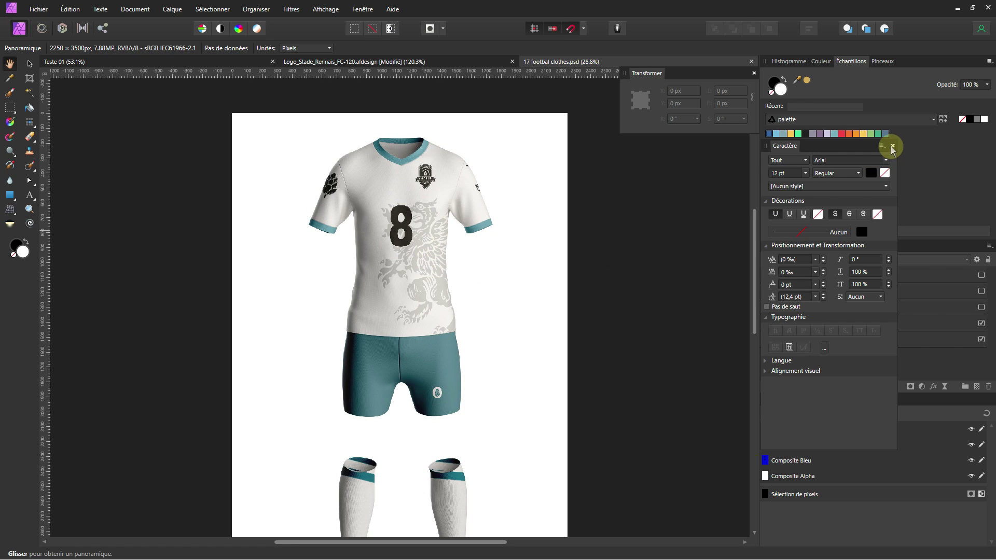
pyautogui.moveTo(859, 149); pyautogui.dragTo(715, 143)
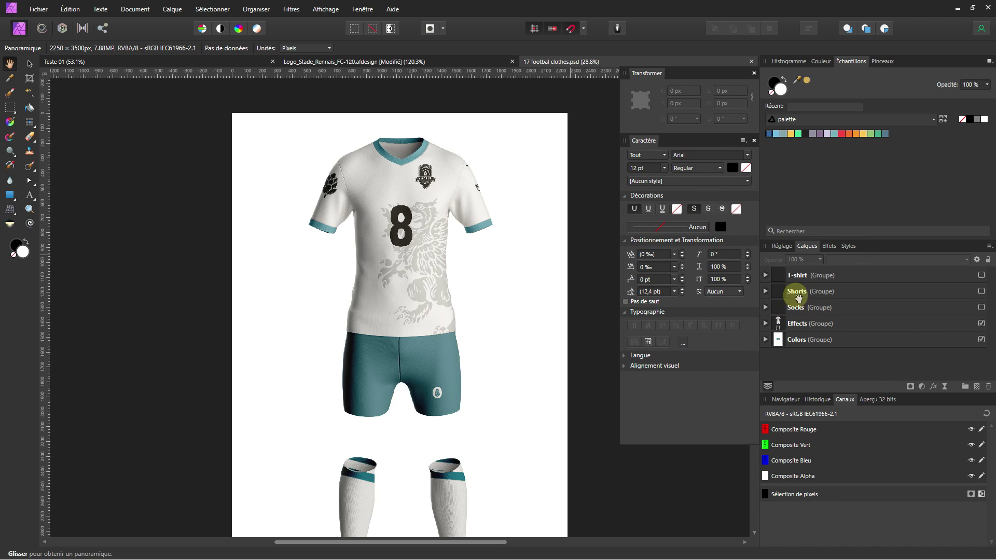
# Look over the football kit mockup from socks to jersey, inspecting the shirt front up close.
pyautogui.scroll(-2, 401, 340)
pyautogui.scroll(-4, 408, 358)
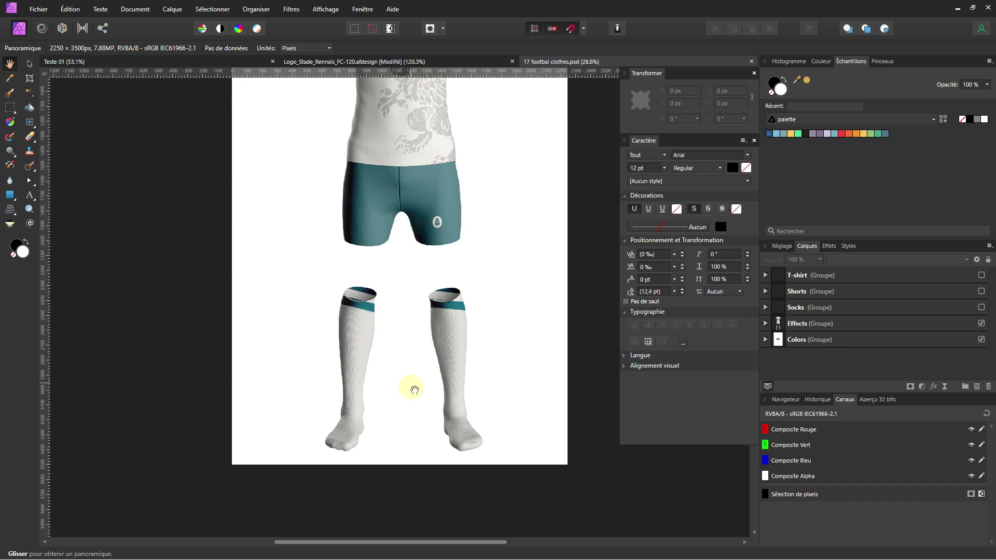
pyautogui.scroll(7, 412, 382)
pyautogui.scroll(-5, 414, 390)
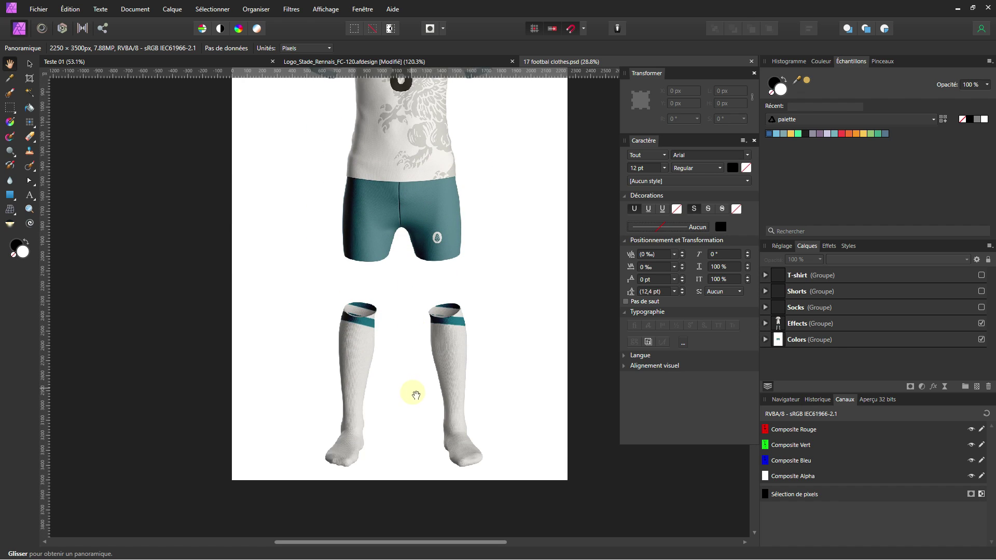
pyautogui.scroll(2, 415, 393)
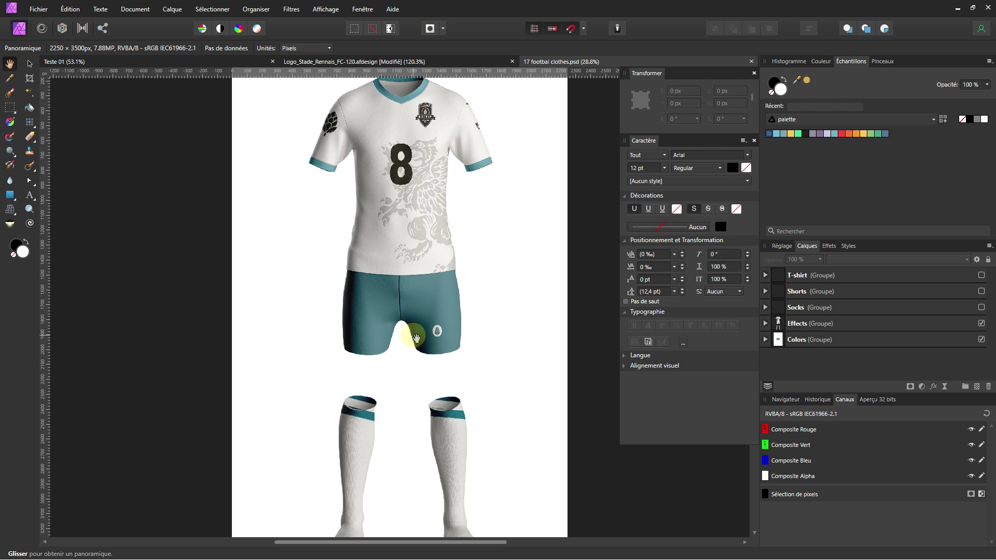
pyautogui.scroll(2, 410, 322)
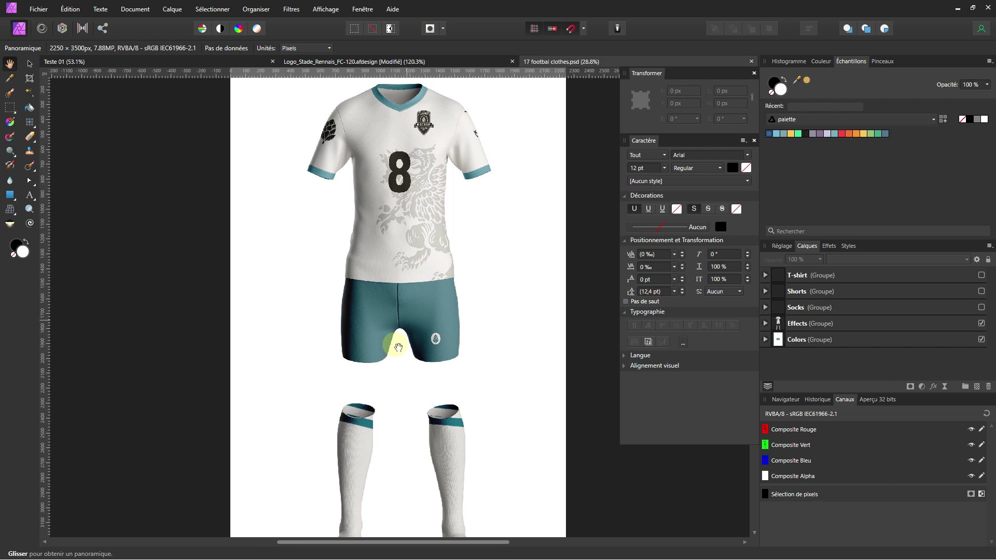
pyautogui.scroll(5, 376, 292)
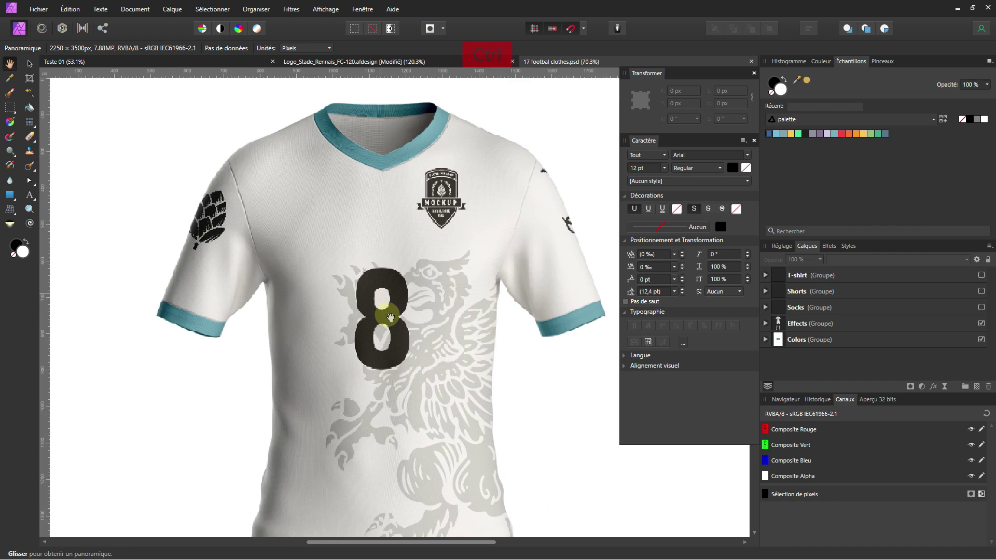
pyautogui.scroll(-2, 396, 286)
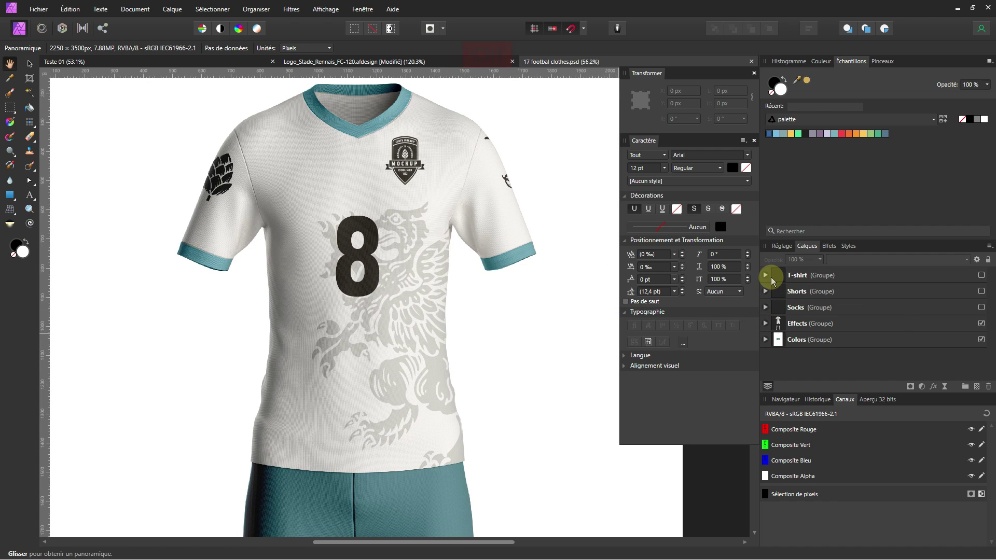
# Expand the T-shirt group and examine its embedded design layers and the Shorts, Socks, Effects and Colors groups.
pyautogui.click(765, 276)
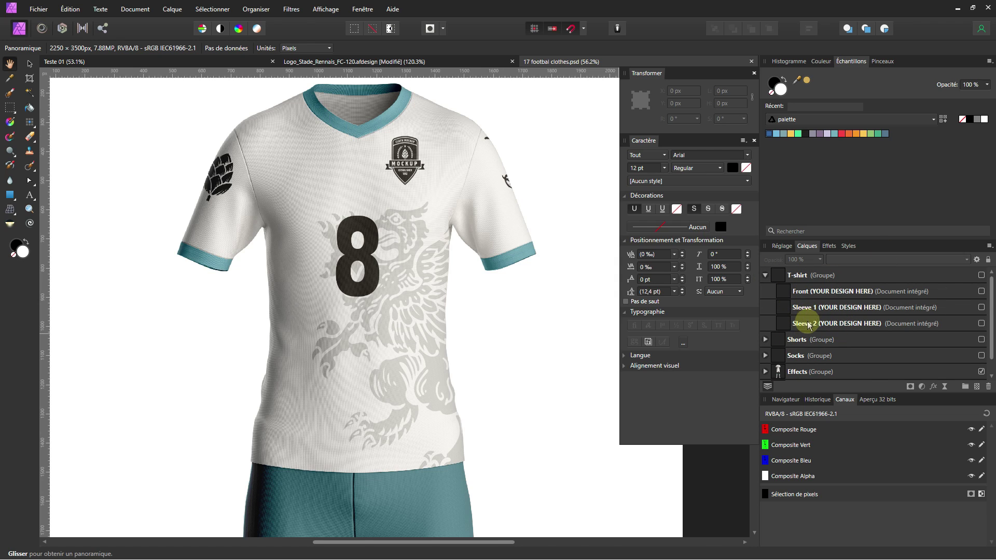
pyautogui.click(782, 346)
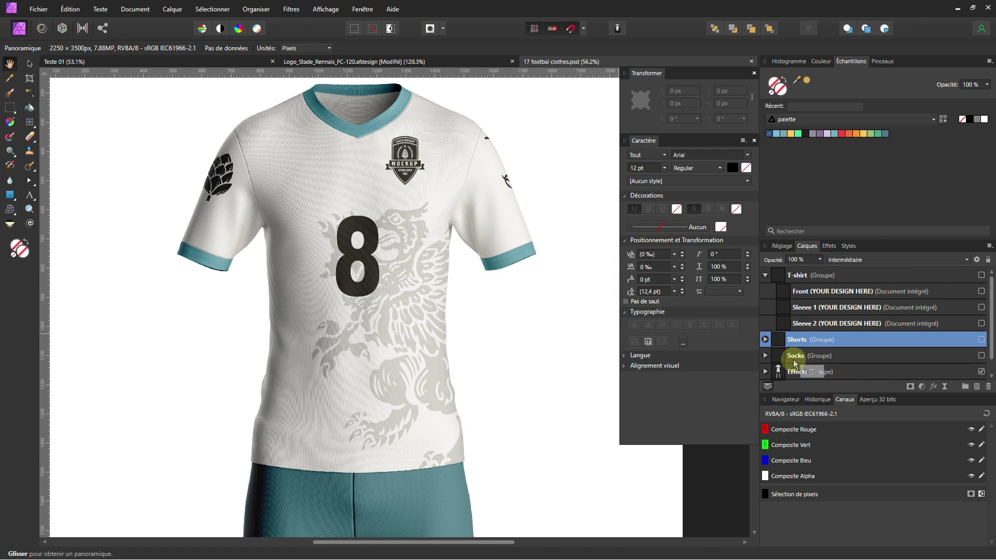
pyautogui.click(795, 358)
pyautogui.scroll(-1, 808, 366)
pyautogui.click(795, 356)
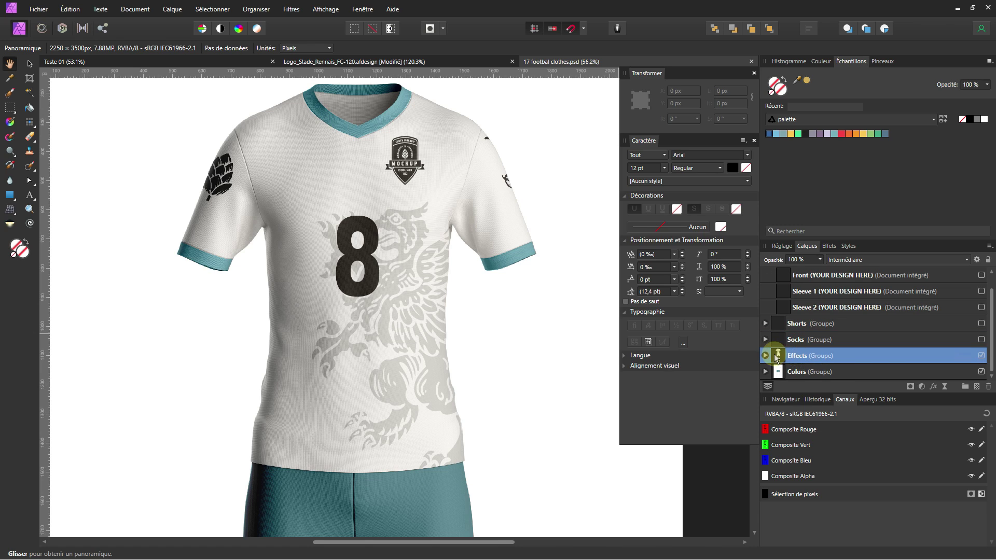
pyautogui.click(797, 373)
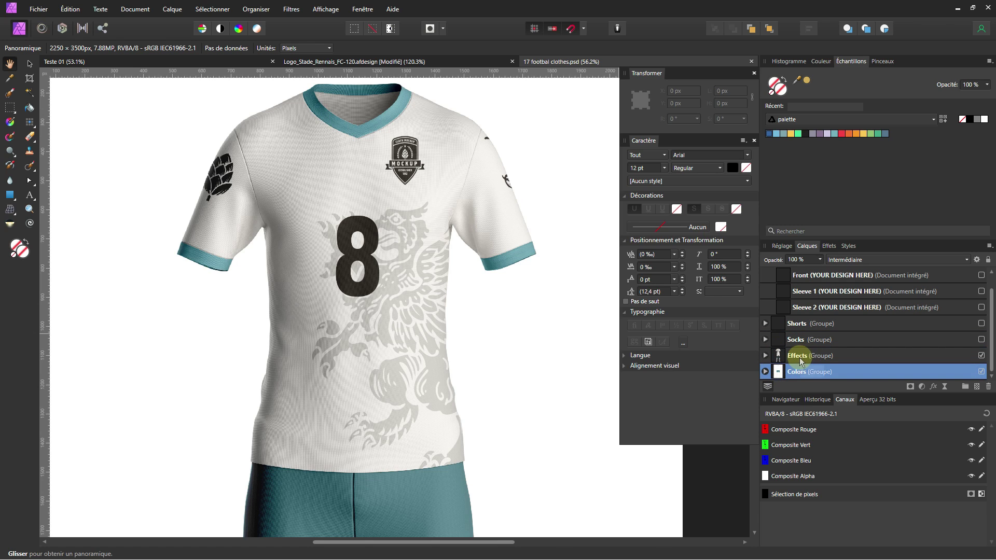
pyautogui.scroll(1, 802, 361)
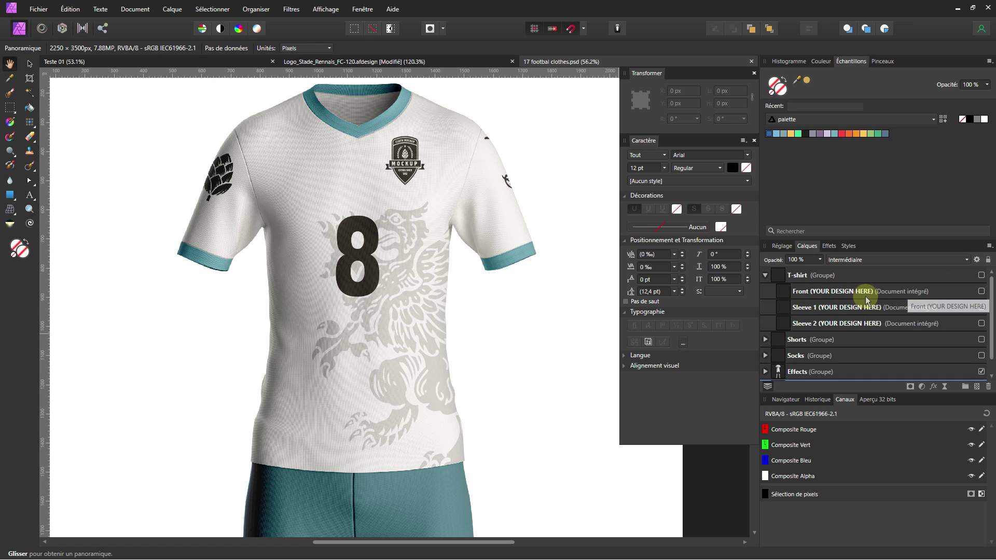
pyautogui.click(766, 276)
pyautogui.click(766, 275)
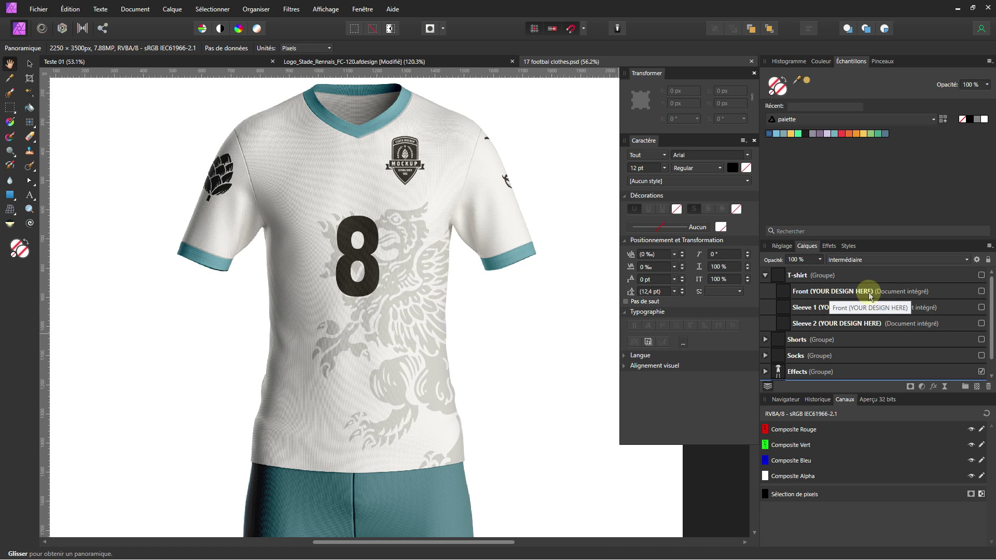
# Open the embedded document Front (YOUR DESIGN HERE) from the T-shirt group and compare its artwork with the mockup.
pyautogui.doubleClick(783, 299)
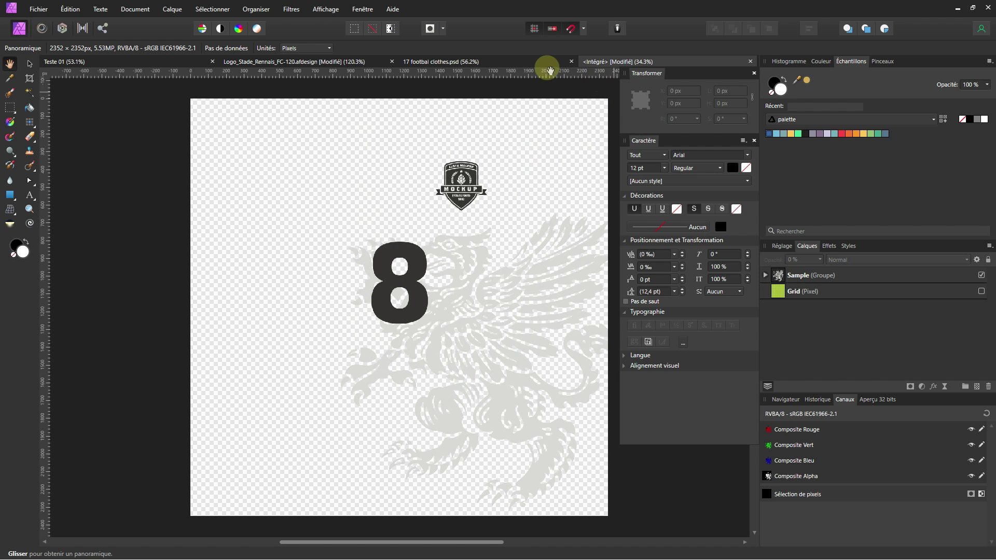
pyautogui.click(452, 62)
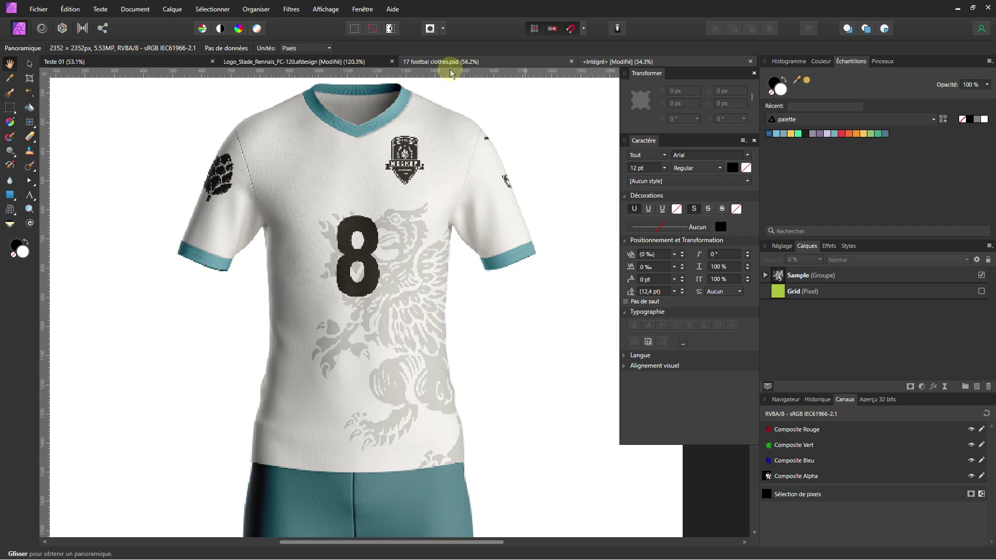
pyautogui.click(602, 62)
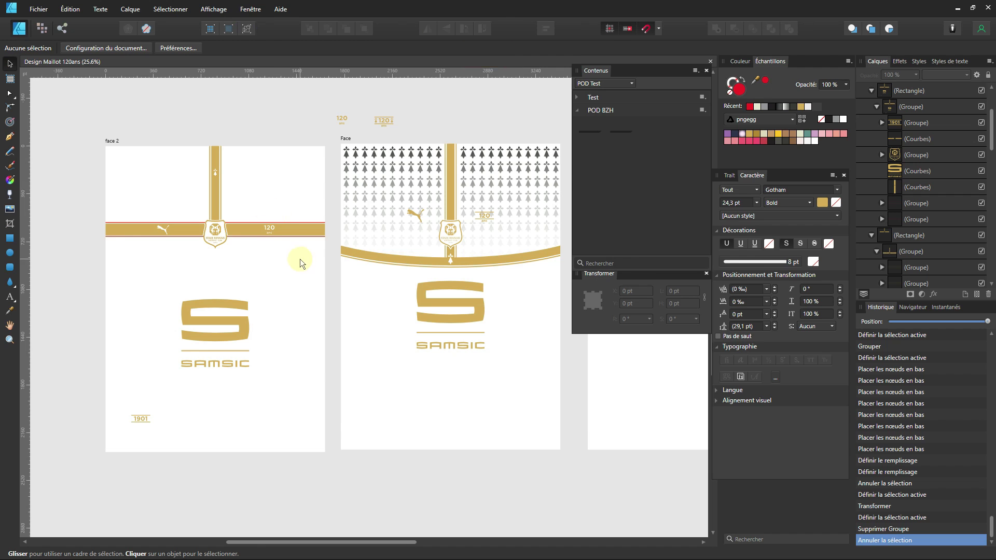
# Examine the jersey artwork on the face 2, Face and Dos artboards of Design Maillot 120ans in Affinity Designer.
pyautogui.moveTo(295, 260); pyautogui.dragTo(382, 260)
pyautogui.scroll(1, 301, 202)
pyautogui.scroll(-1, 350, 239)
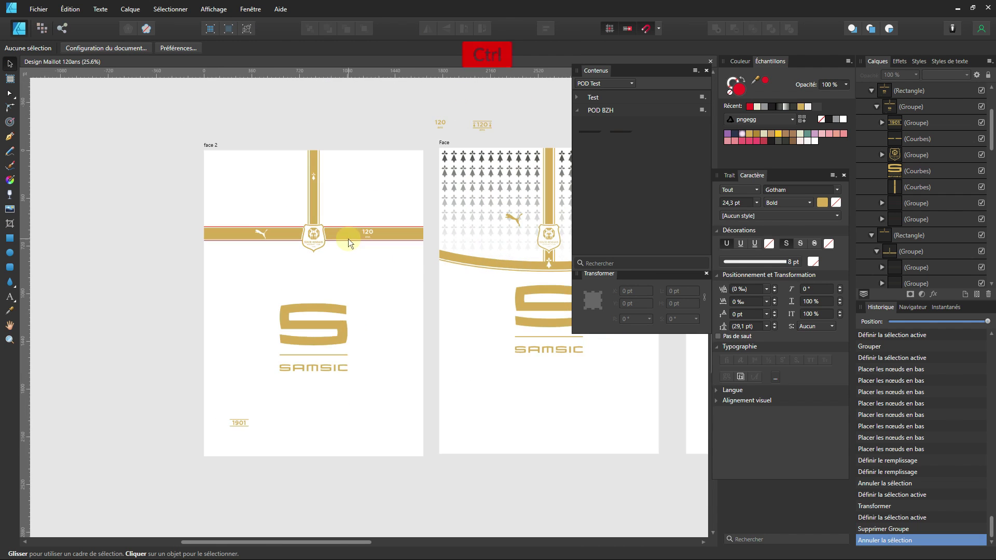
pyautogui.moveTo(349, 240); pyautogui.dragTo(214, 202)
pyautogui.moveTo(388, 225); pyautogui.dragTo(236, 226)
pyautogui.moveTo(487, 218); pyautogui.dragTo(233, 235)
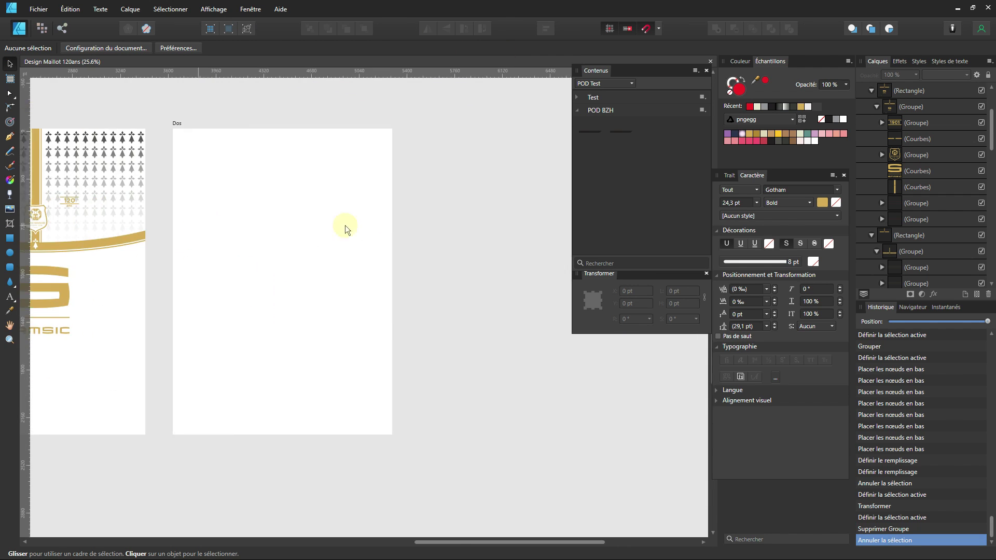
pyautogui.moveTo(344, 226); pyautogui.dragTo(503, 226)
pyautogui.moveTo(279, 265); pyautogui.dragTo(313, 300)
pyautogui.moveTo(411, 194); pyautogui.dragTo(413, 193)
pyautogui.moveTo(146, 216); pyautogui.dragTo(427, 167)
pyautogui.scroll(1, 338, 207)
pyautogui.moveTo(276, 210); pyautogui.dragTo(109, 255)
pyautogui.scroll(2, 394, 239)
pyautogui.scroll(-2, 394, 239)
pyautogui.moveTo(157, 306); pyautogui.dragTo(374, 306)
pyautogui.scroll(-1, 381, 293)
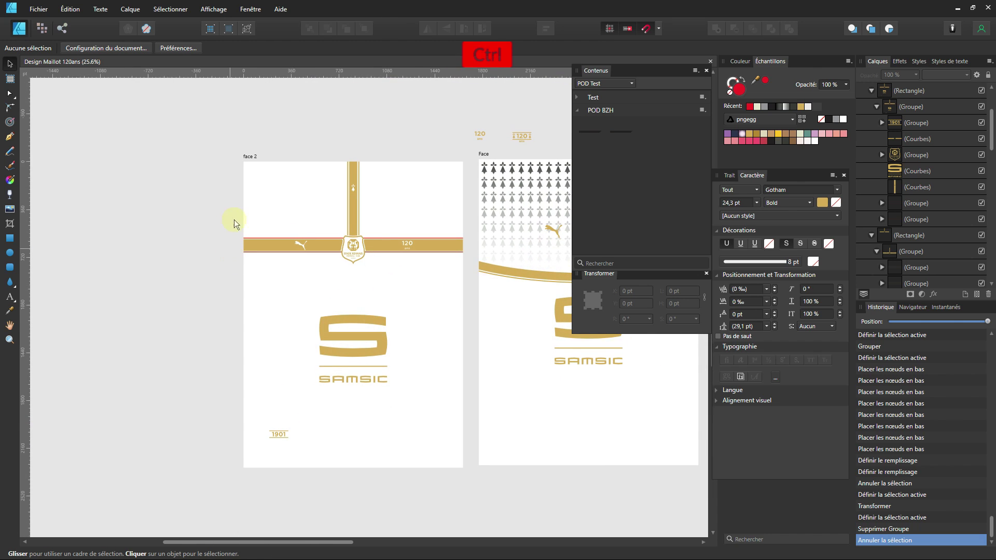
pyautogui.scroll(2, 378, 245)
pyautogui.scroll(2, 319, 259)
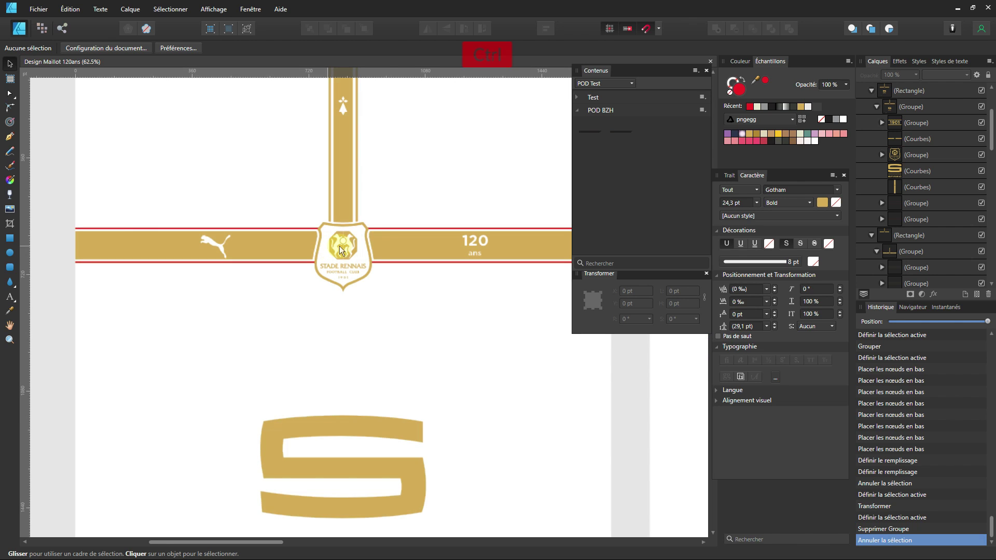
pyautogui.scroll(-3, 390, 210)
pyautogui.moveTo(387, 213); pyautogui.dragTo(347, 231)
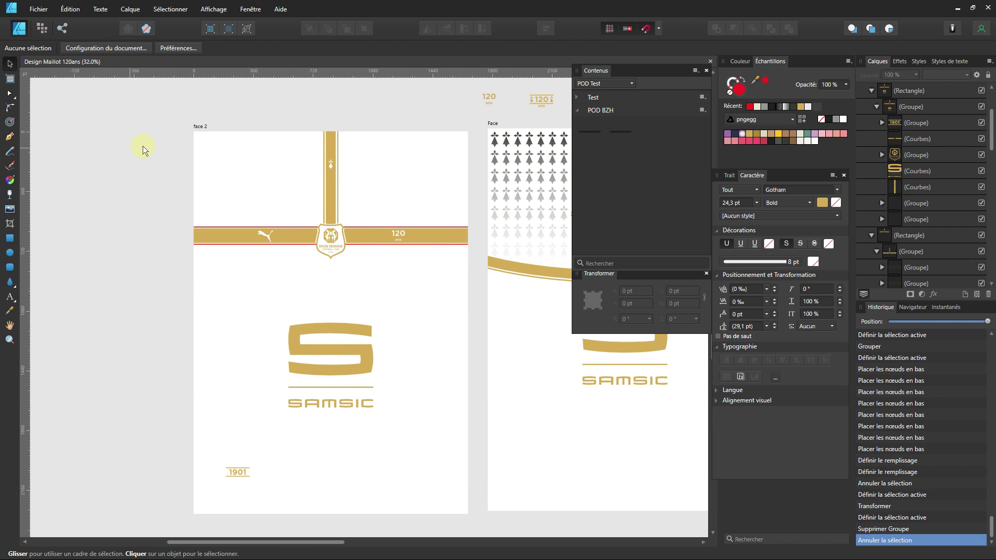
# Copy the jersey artwork group from the face 2 artboard and paste it into the embedded Front document in Affinity Photo.
pyautogui.moveTo(167, 107); pyautogui.dragTo(482, 497)
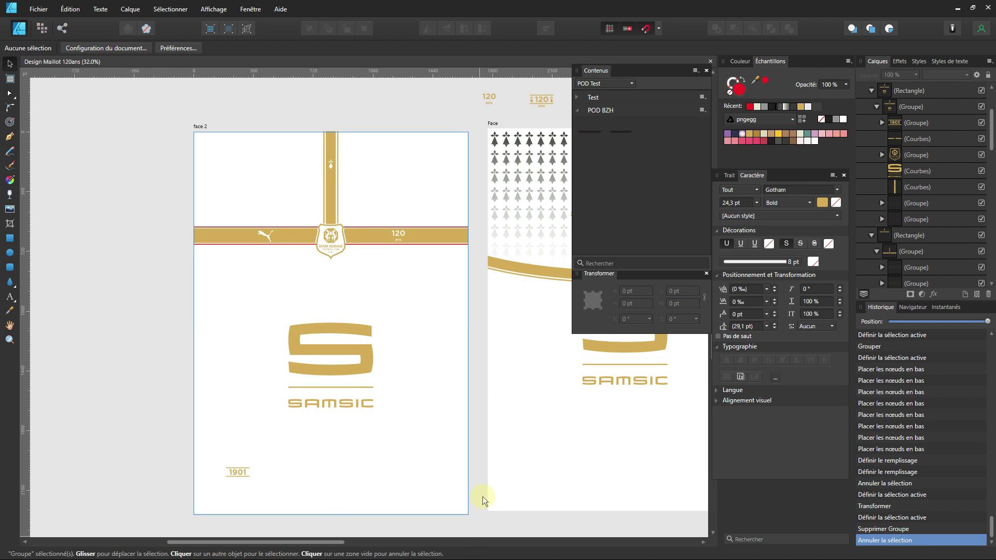
pyautogui.press('ctrl')
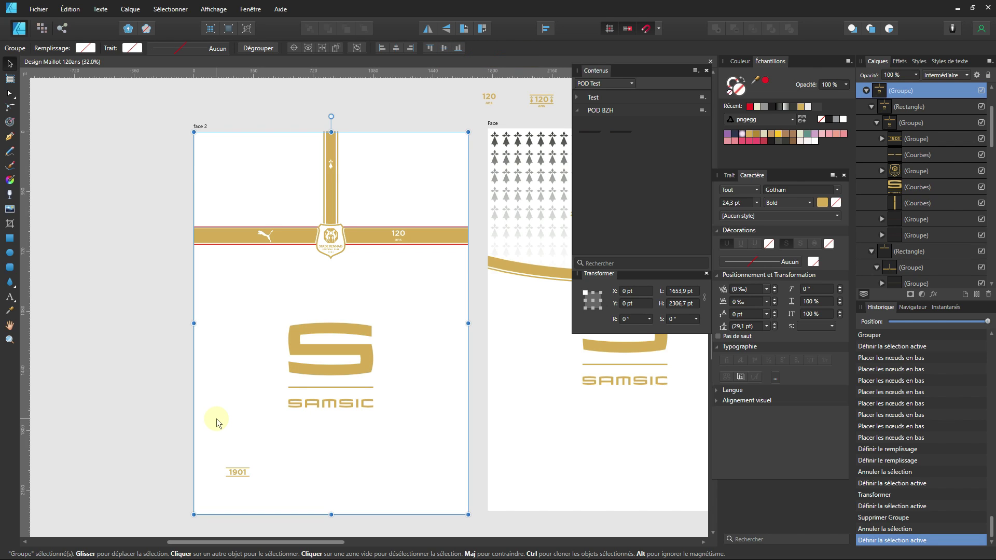
pyautogui.press('F9')
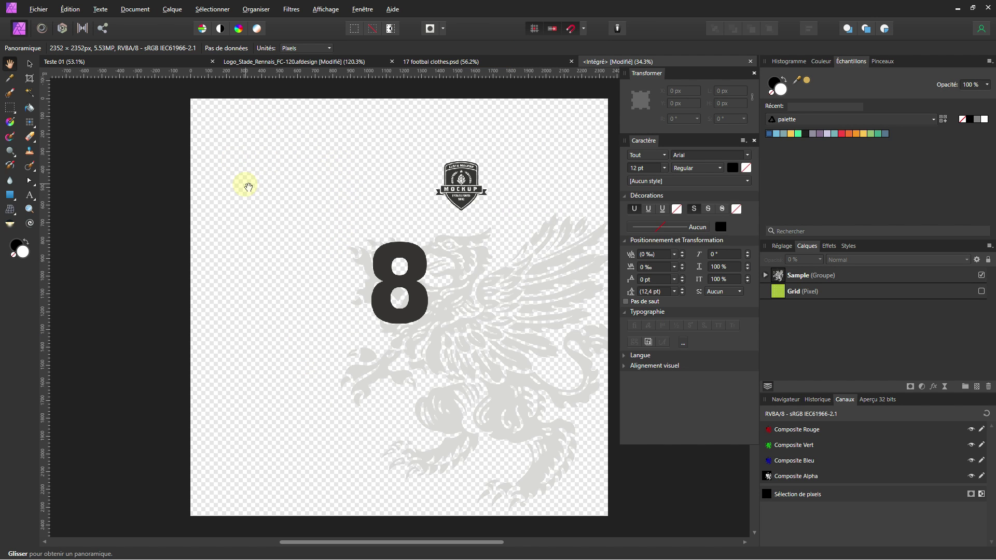
pyautogui.hotkey('ctrl', 'v')
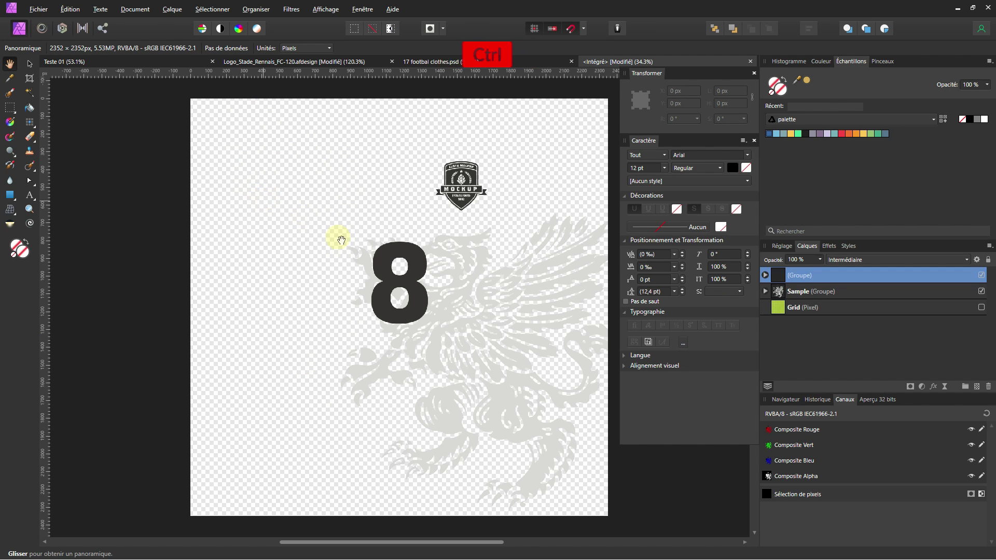
pyautogui.scroll(-4, 340, 240)
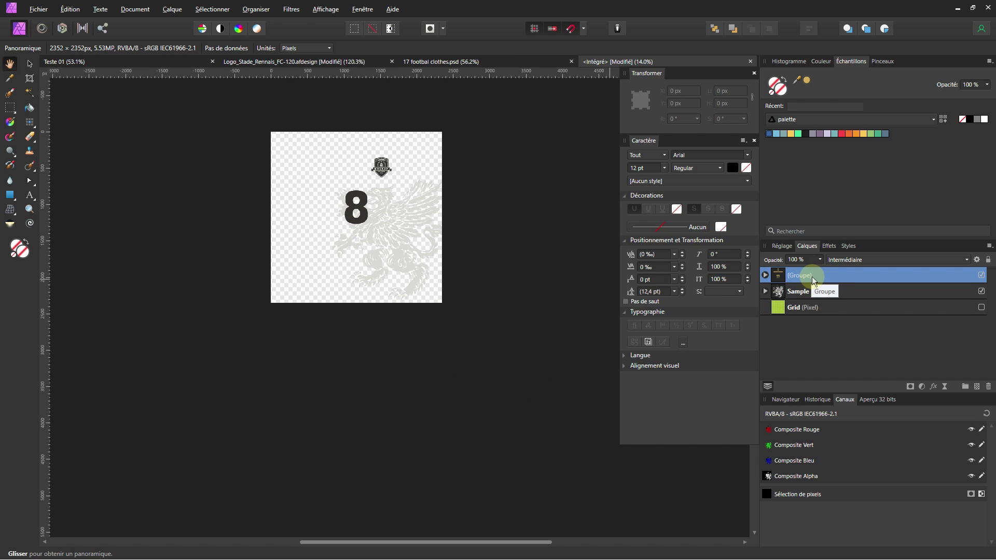
pyautogui.doubleClick(832, 276)
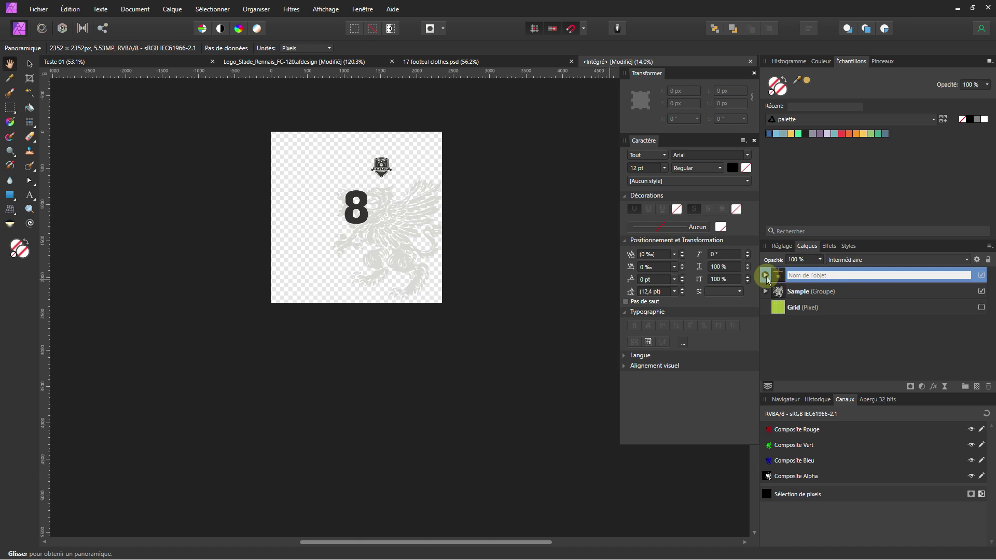
pyautogui.click(765, 276)
pyautogui.click(766, 276)
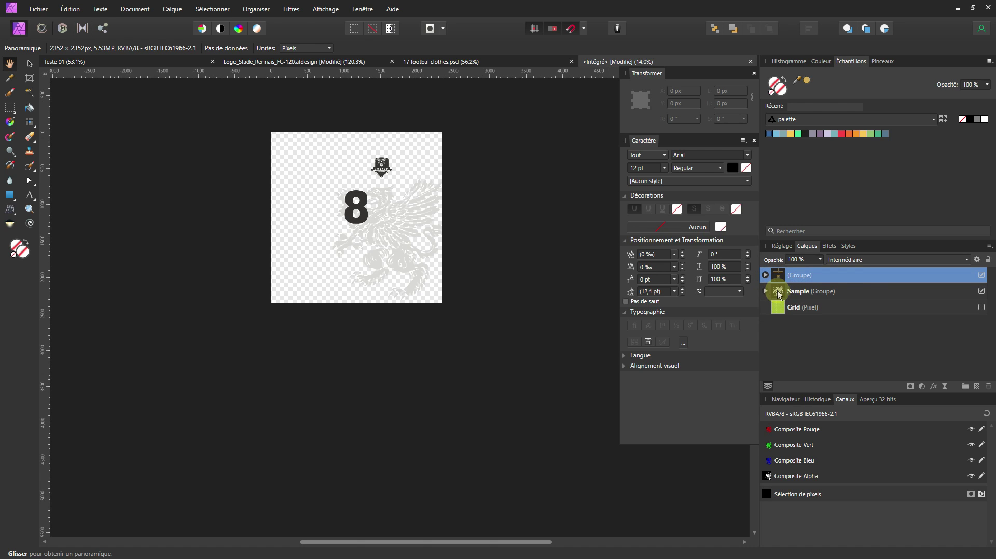
# Scale the pasted group to about 1686 × 2352 px, centre it horizontally on the canvas, and check it on the football kit mockup.
pyautogui.click(29, 64)
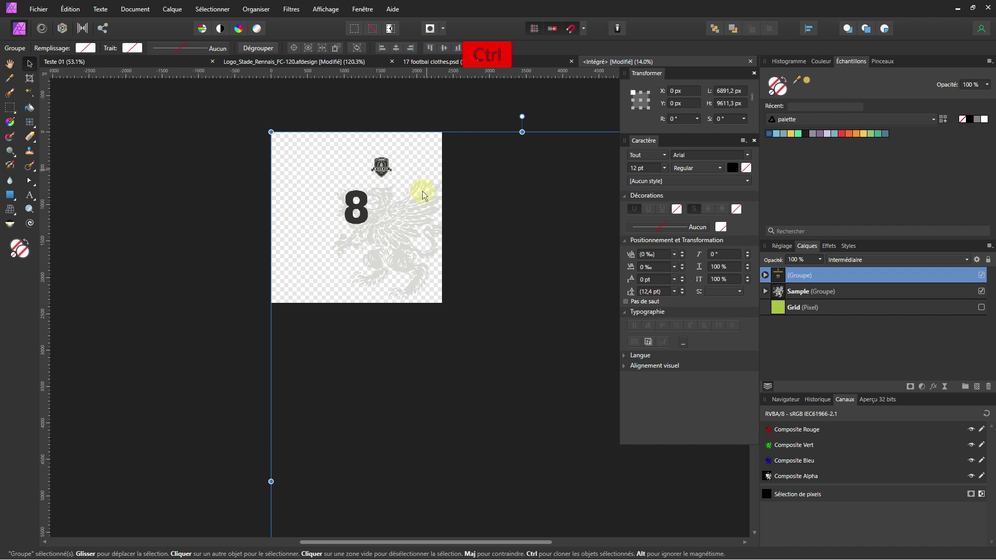
pyautogui.scroll(-3, 422, 191)
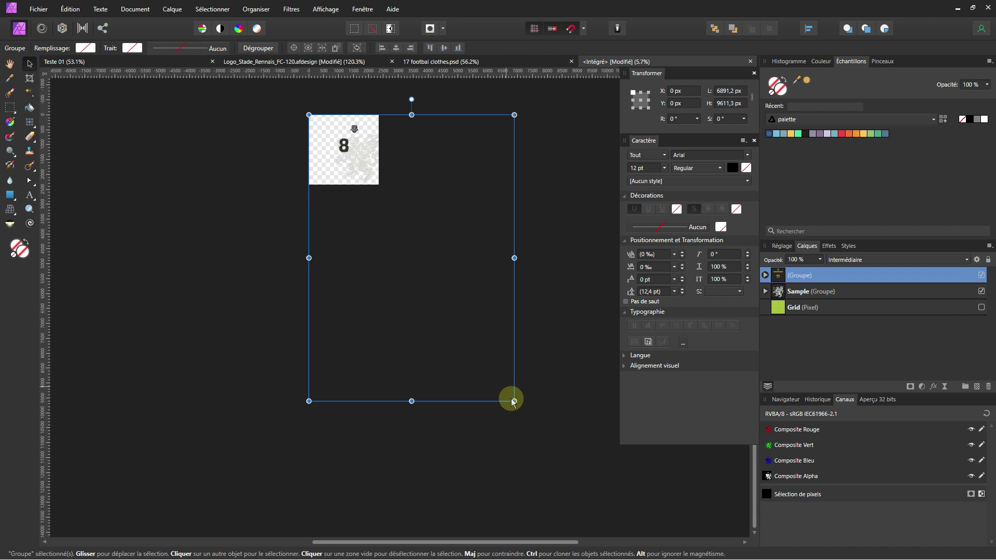
pyautogui.moveTo(514, 403); pyautogui.dragTo(449, 326)
pyautogui.scroll(3, 328, 139)
pyautogui.scroll(2, 328, 139)
pyautogui.scroll(2, 403, 217)
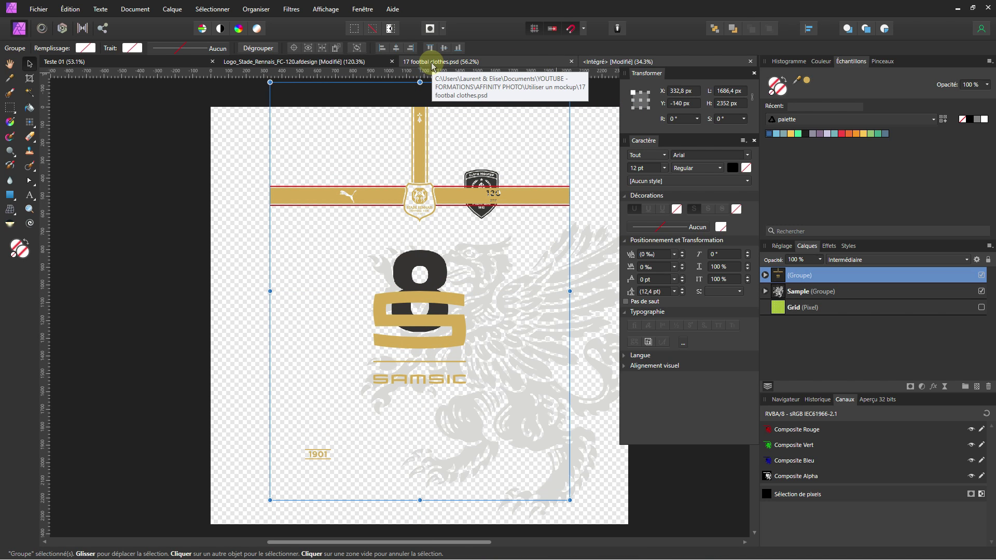
pyautogui.click(431, 64)
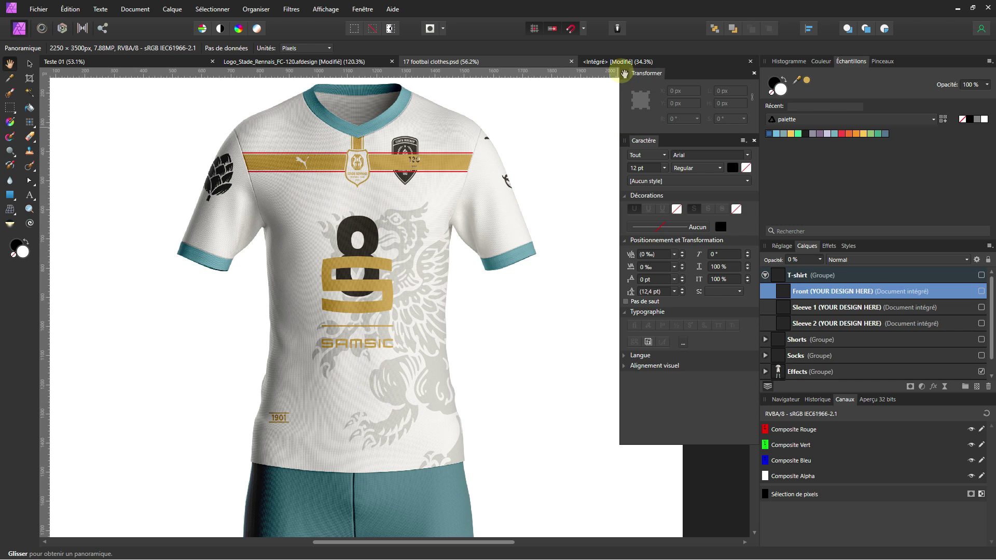
# Move the pasted design straight down to Y 0 px, then to Y 137 px, checking each placement on the mockup.
pyautogui.click(597, 64)
pyautogui.click(449, 196)
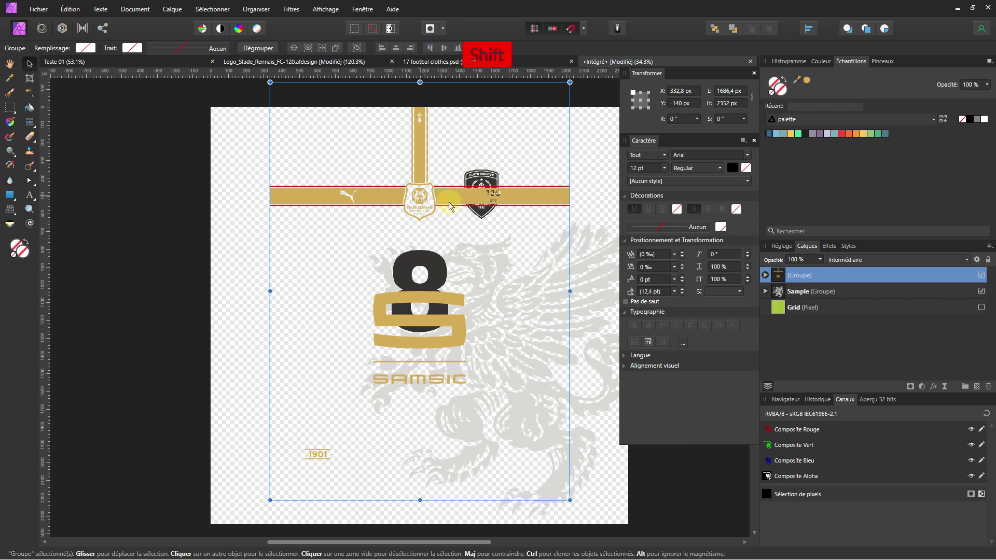
pyautogui.moveTo(449, 197); pyautogui.dragTo(449, 224)
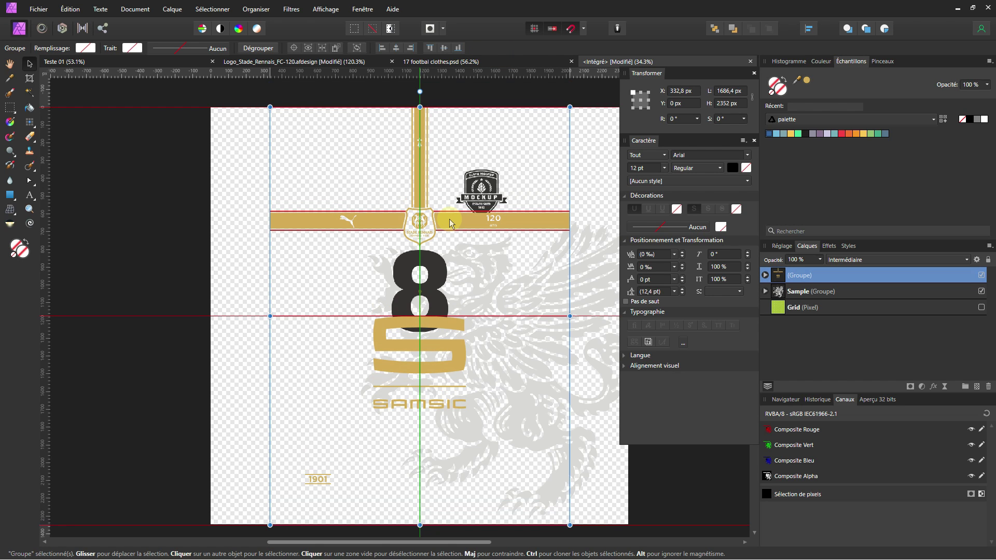
pyautogui.click(499, 62)
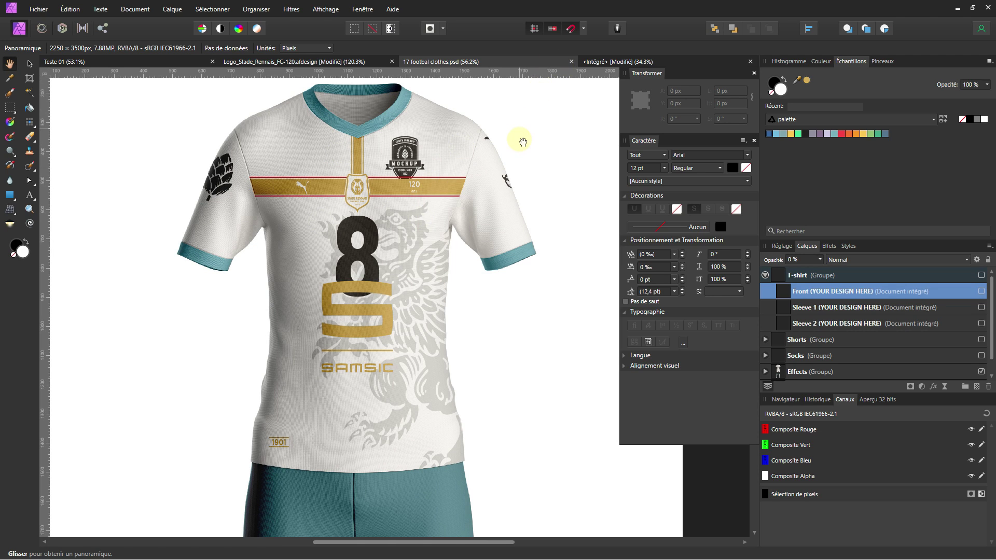
pyautogui.click(613, 62)
pyautogui.click(418, 174)
pyautogui.moveTo(420, 184); pyautogui.dragTo(418, 199)
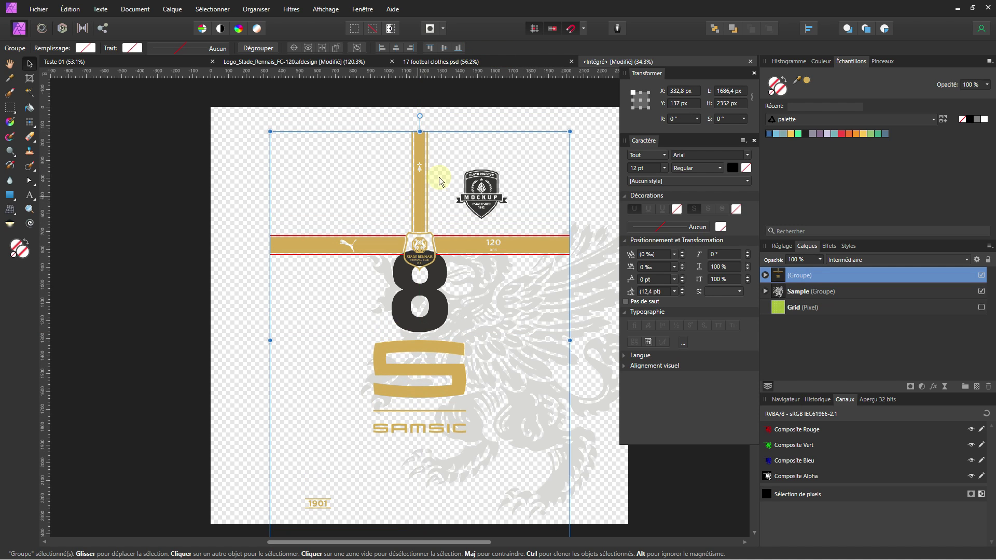
pyautogui.click(522, 65)
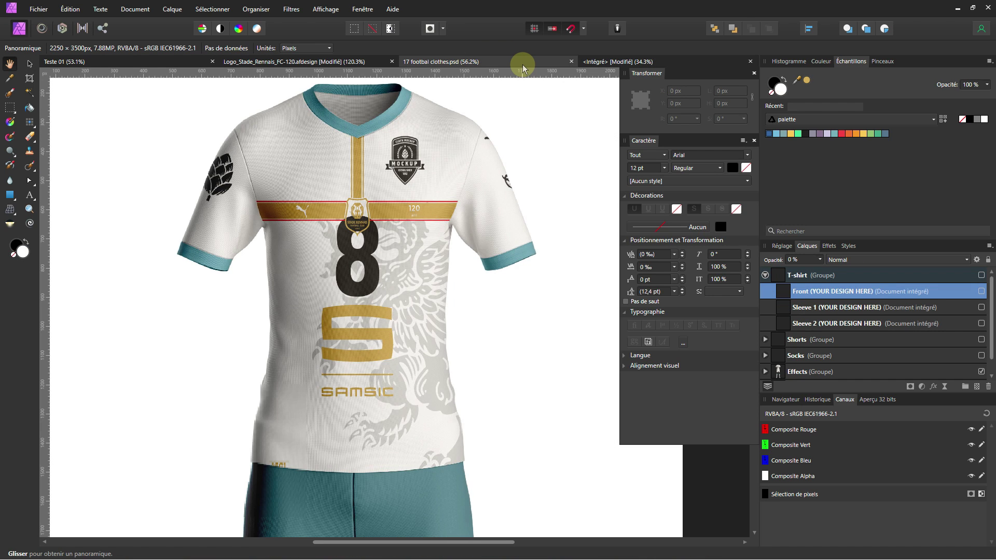
# Lower the pasted design vertically to Y 260 px in the embedded document and check the chest band on the mockup.
pyautogui.click(611, 62)
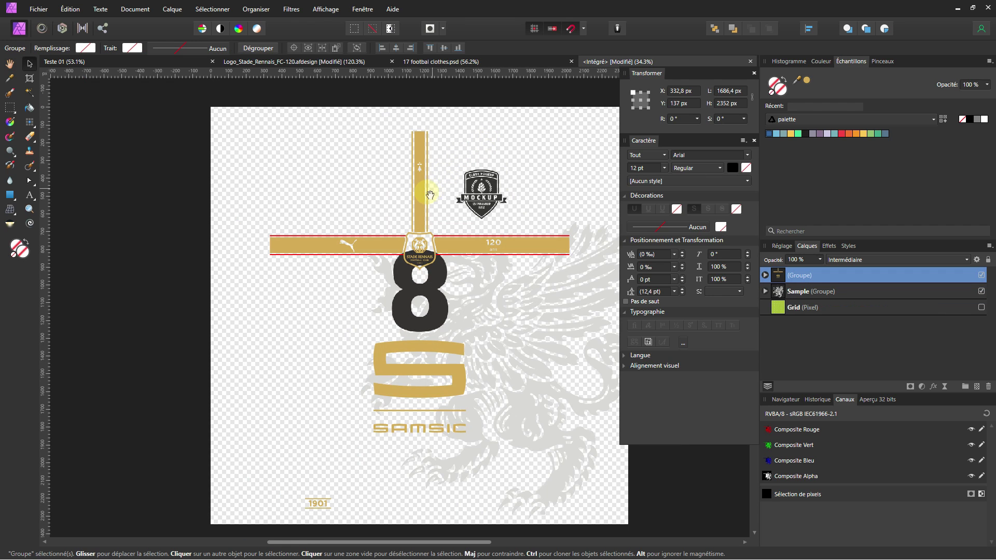
pyautogui.press('shift')
pyautogui.moveTo(422, 193); pyautogui.dragTo(422, 215)
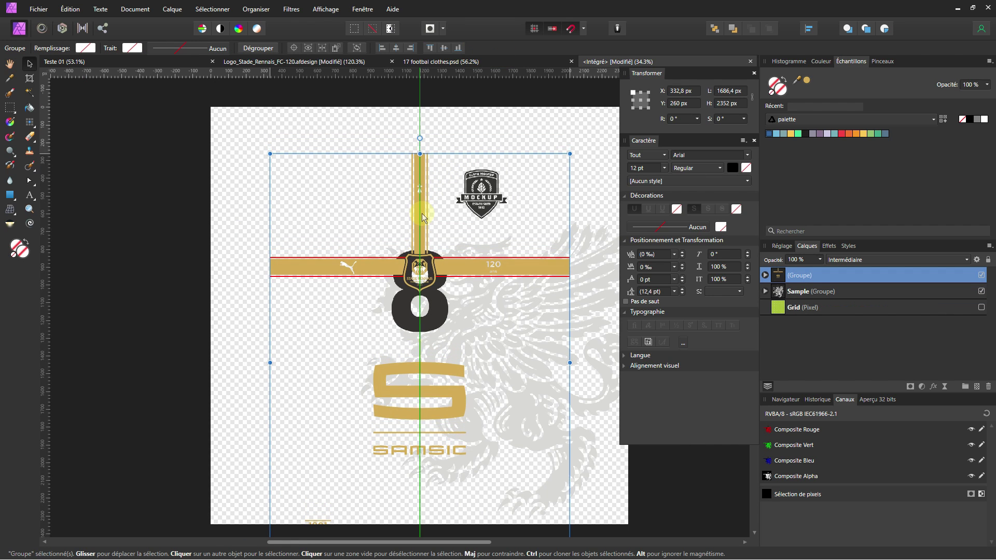
pyautogui.click(534, 61)
pyautogui.press('h')
pyautogui.moveTo(423, 189); pyautogui.dragTo(408, 231)
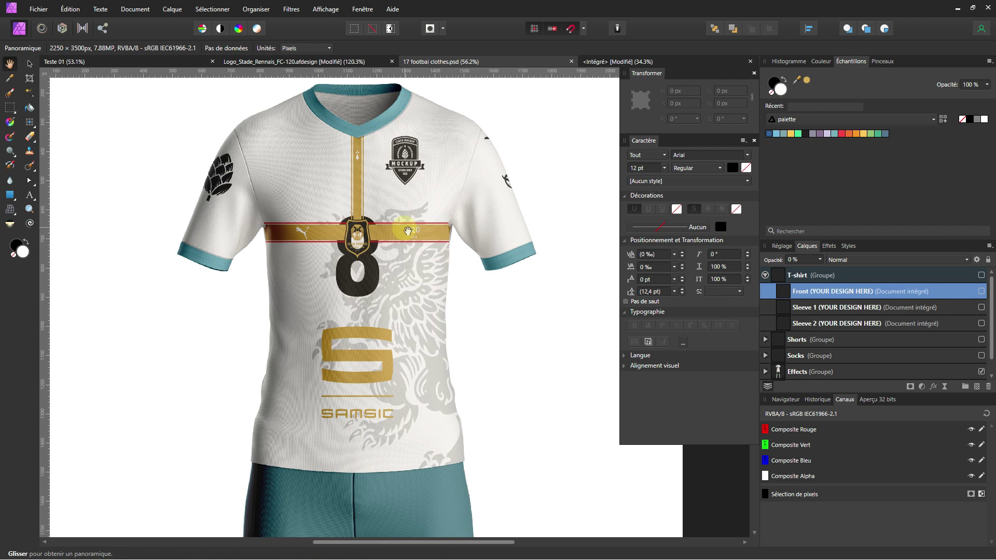
# Examine how the gold band, crest and Samsic logo sit on the mockup's shirt front, comparing with the embedded document.
pyautogui.click(607, 63)
pyautogui.press('v')
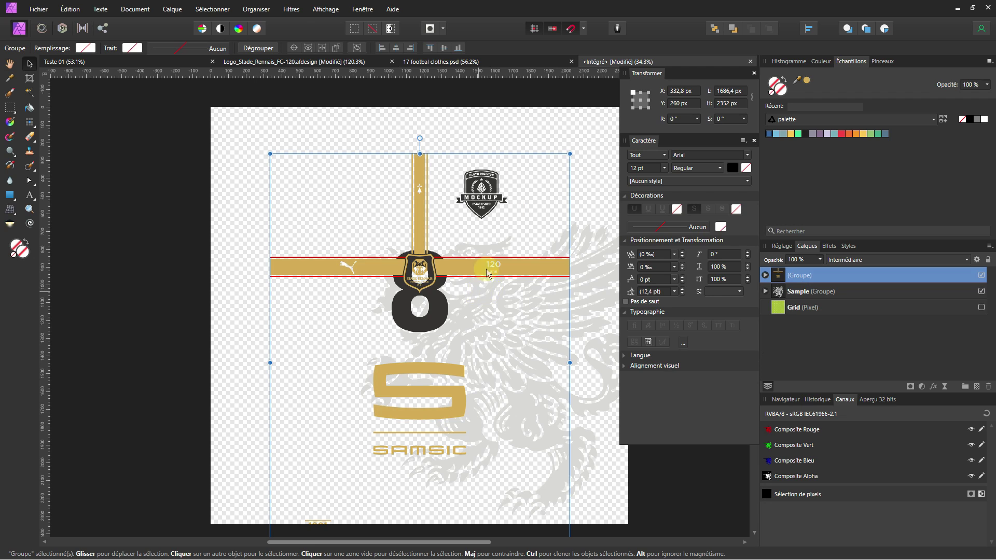
pyautogui.click(518, 61)
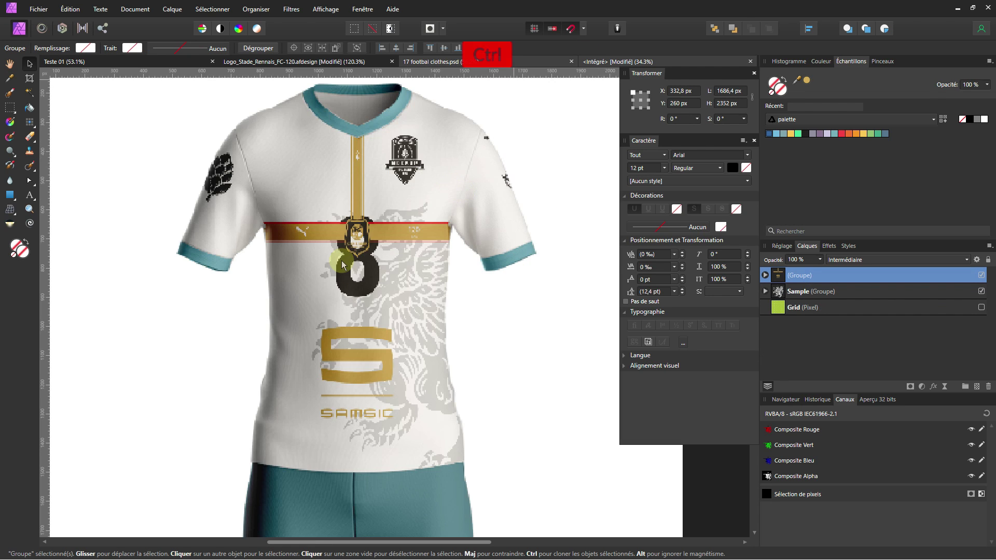
pyautogui.scroll(3, 342, 265)
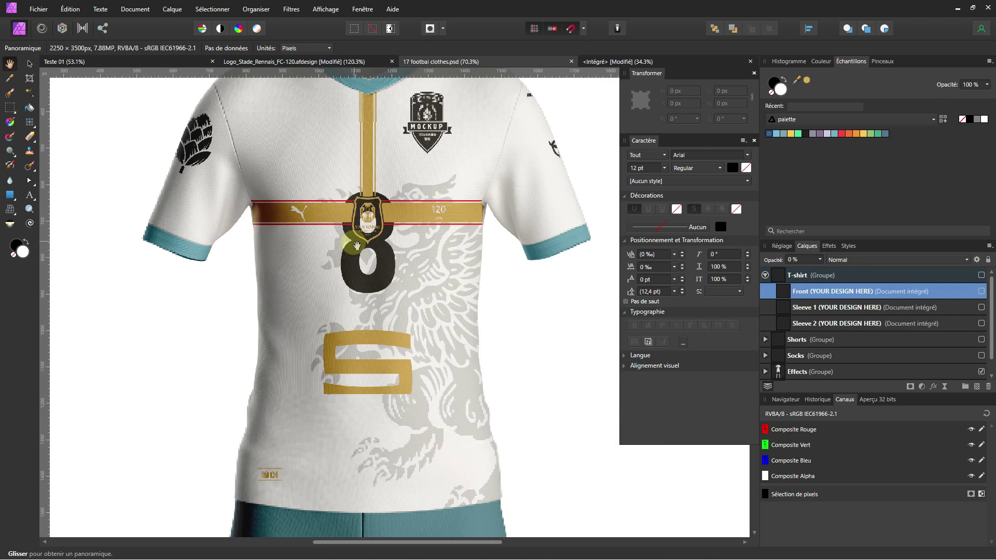
pyautogui.scroll(2, 363, 249)
pyautogui.scroll(1, 443, 253)
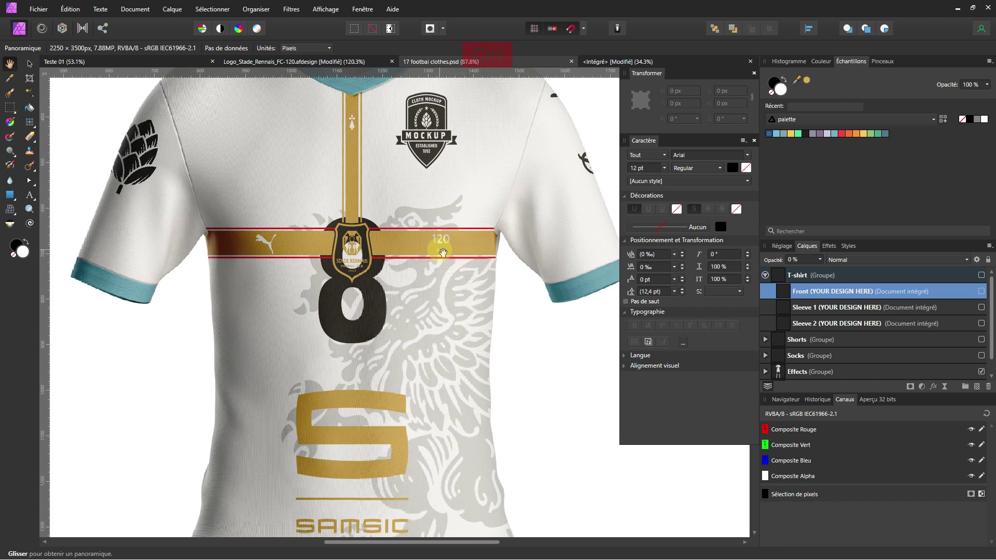
pyautogui.scroll(1, 443, 253)
pyautogui.scroll(-1, 420, 253)
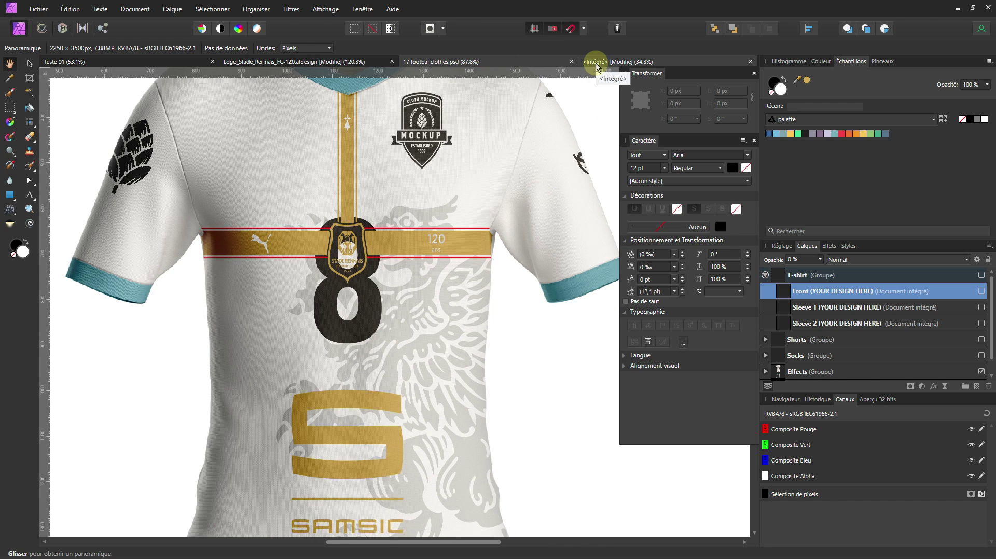
pyautogui.scroll(-5, 452, 285)
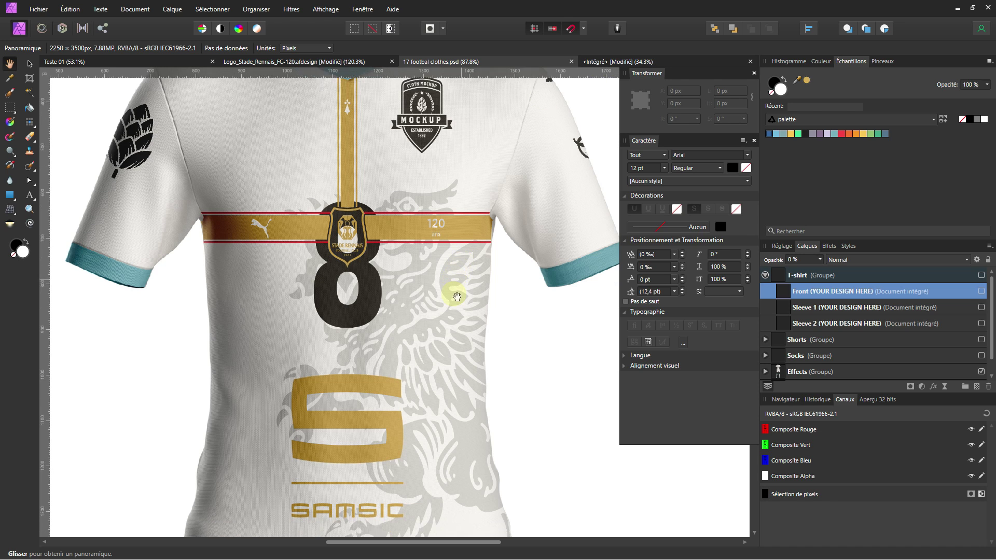
pyautogui.scroll(-2, 425, 301)
pyautogui.moveTo(390, 296); pyautogui.dragTo(399, 414)
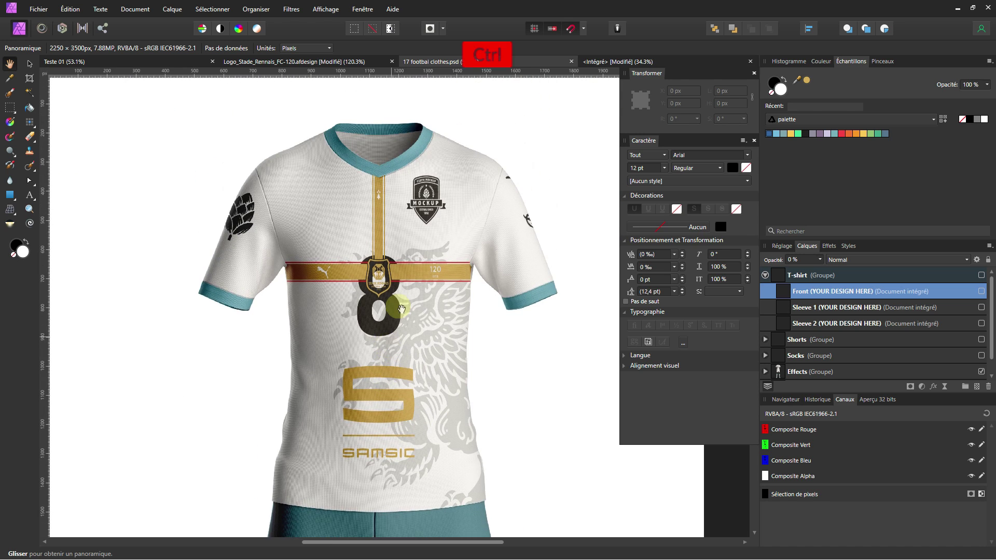
pyautogui.scroll(3, 393, 262)
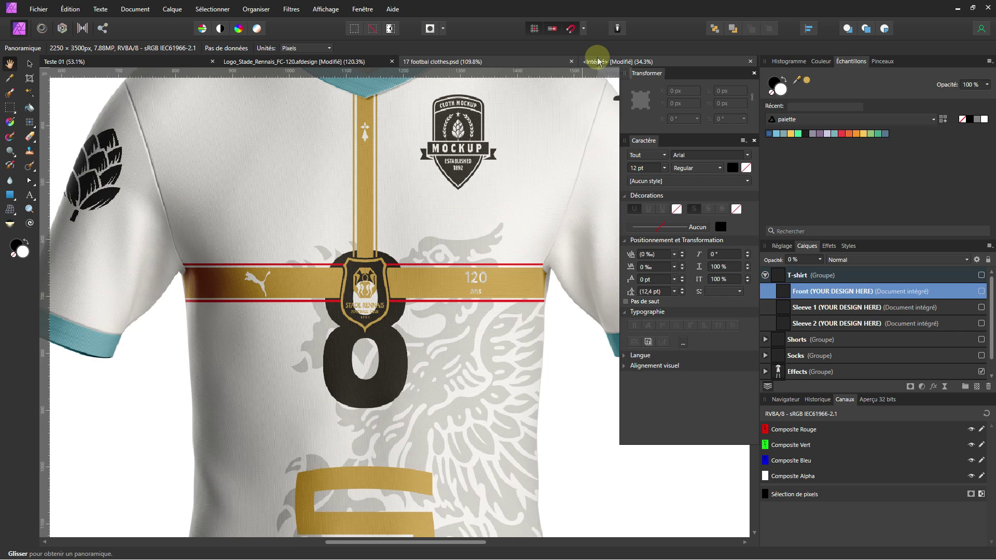
# Stretch the pasted design symmetrically about its centre to a width of 1854.4 px and check the band on the mockup.
pyautogui.click(598, 61)
pyautogui.click(496, 250)
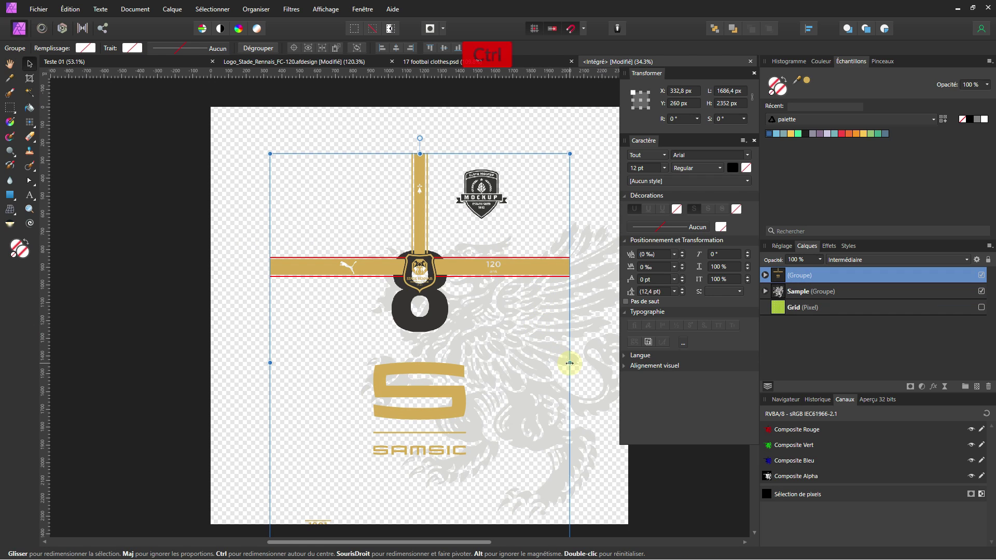
pyautogui.scroll(1, 569, 362)
pyautogui.moveTo(571, 363); pyautogui.dragTo(588, 364)
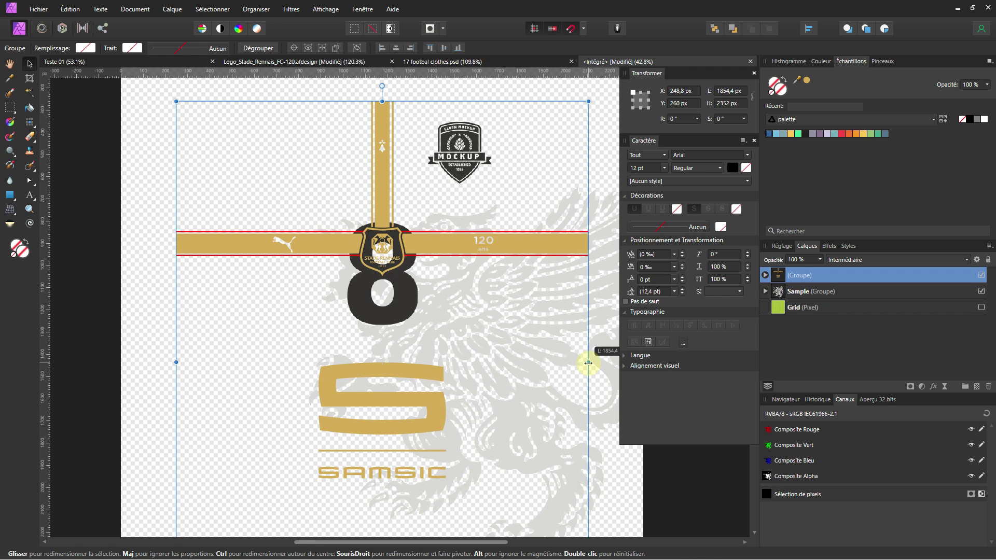
pyautogui.click(515, 62)
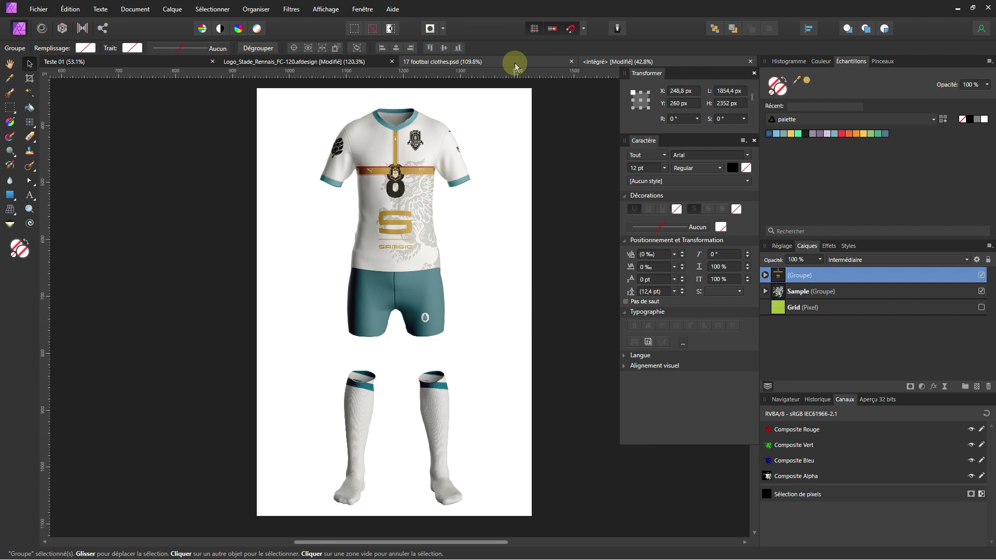
pyautogui.scroll(5, 361, 278)
pyautogui.scroll(1, 361, 278)
pyautogui.scroll(-1, 361, 277)
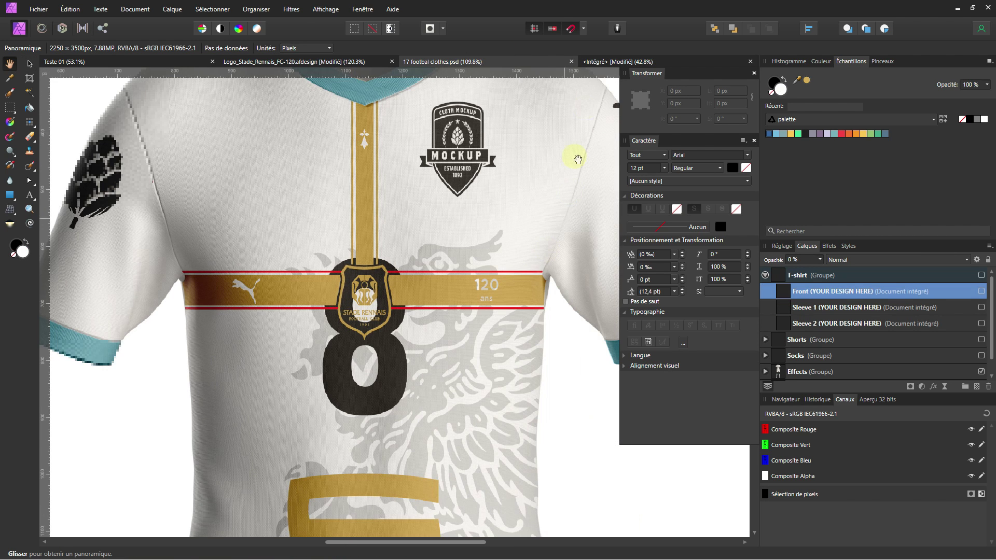
# Widen the pasted design further about its centre to 2110.4 px and review the shirt front on the mockup.
pyautogui.click(601, 60)
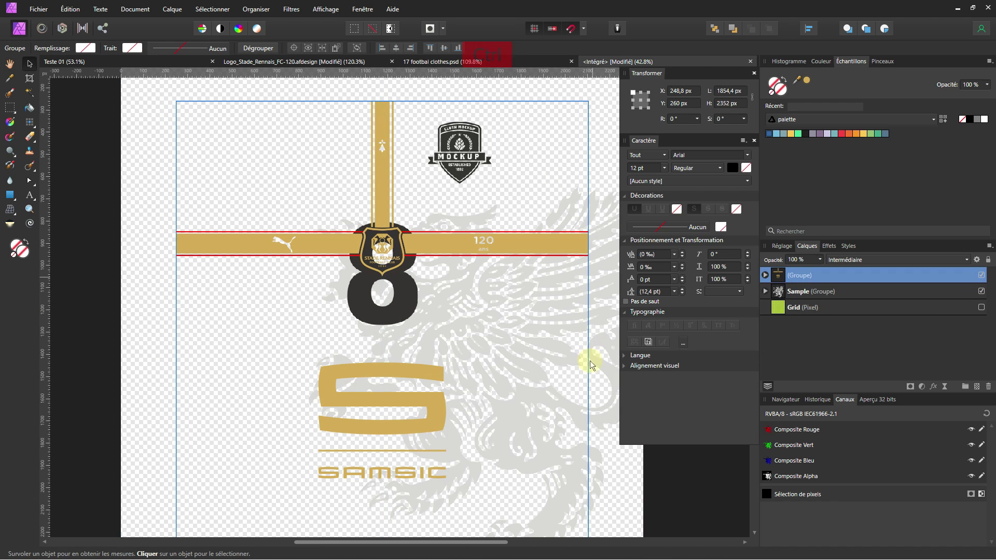
pyautogui.moveTo(589, 362); pyautogui.dragTo(616, 362)
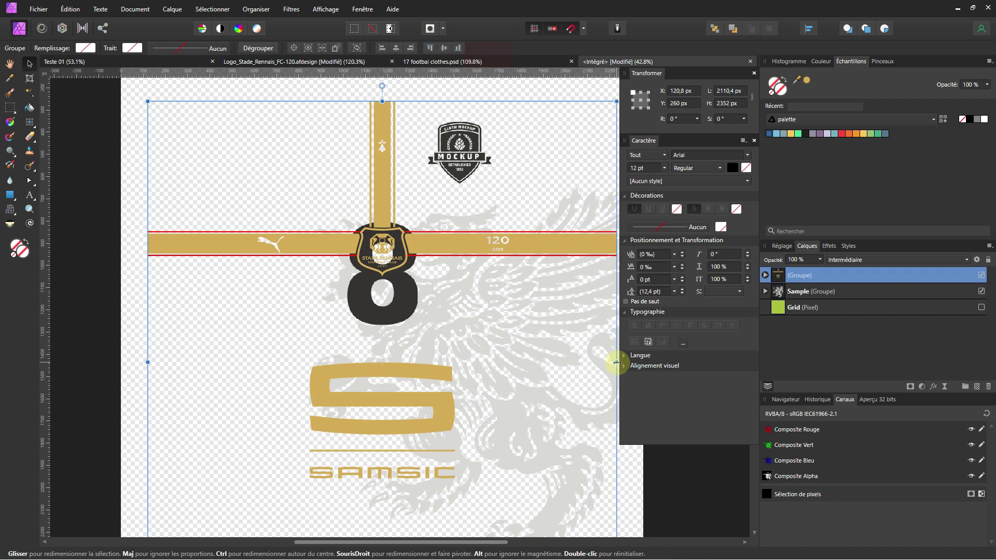
pyautogui.click(546, 60)
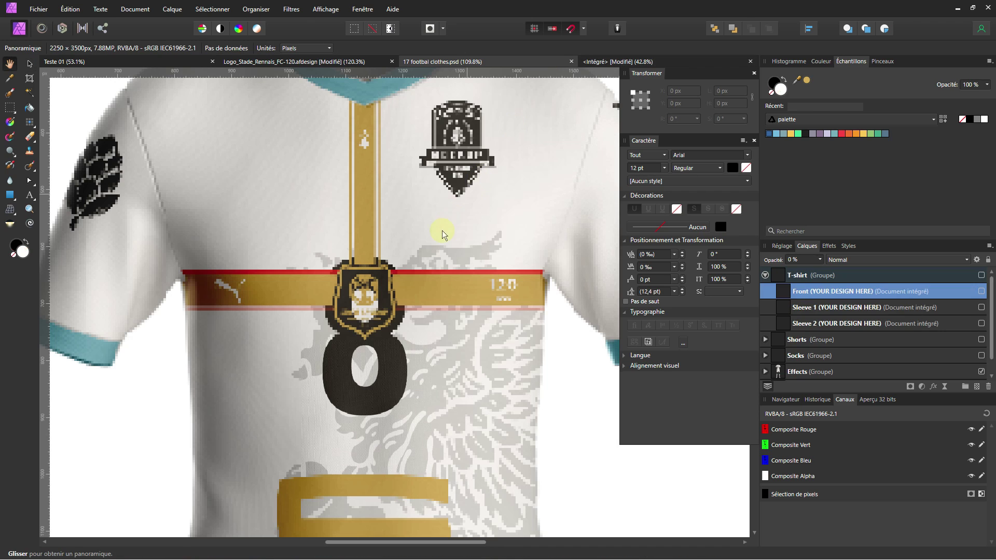
pyautogui.scroll(-3, 364, 329)
pyautogui.scroll(1, 406, 214)
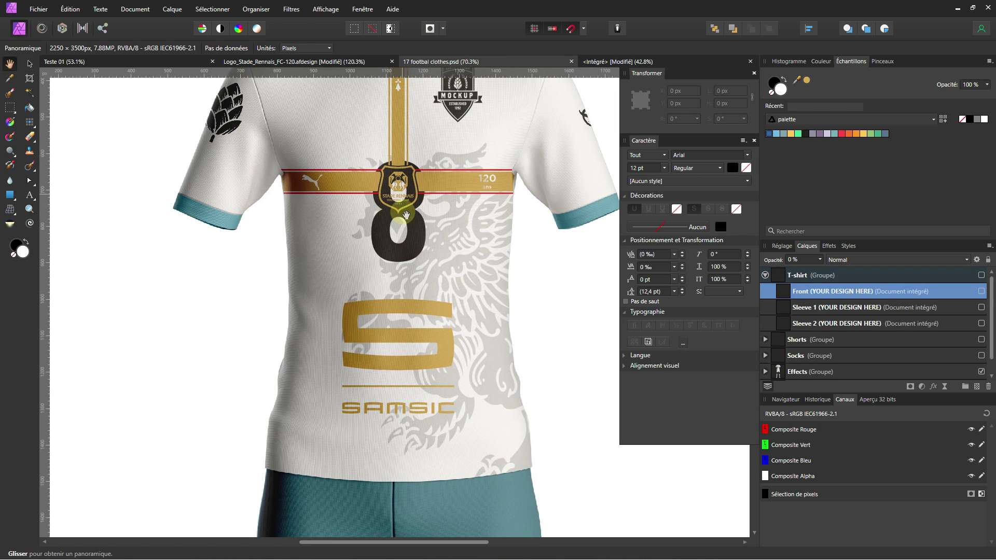
# Raise the gold Samsic logo inside the pasted design to Y 1789.1 px in the embedded Front document.
pyautogui.moveTo(395, 197); pyautogui.dragTo(425, 225)
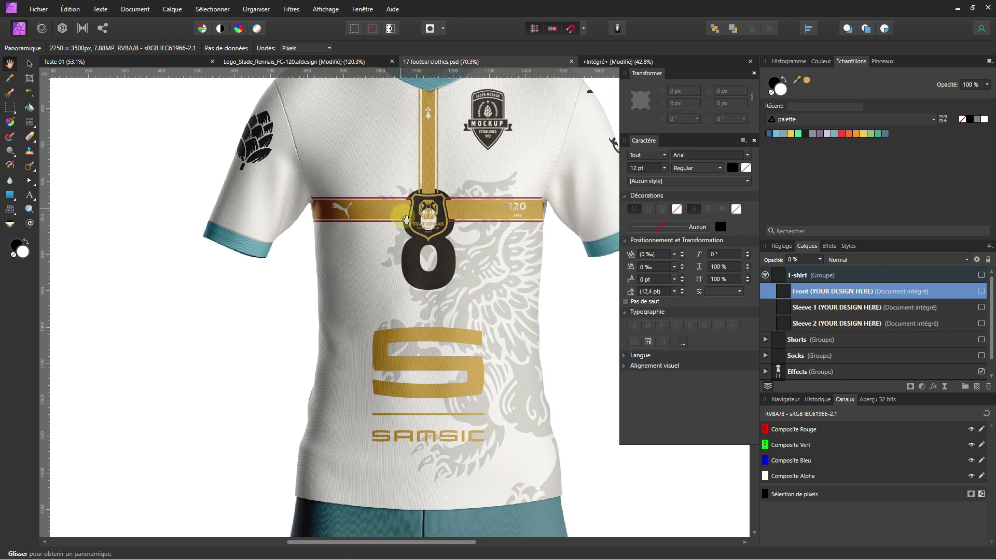
pyautogui.moveTo(433, 168); pyautogui.dragTo(436, 255)
pyautogui.moveTo(438, 340); pyautogui.dragTo(430, 174)
pyautogui.moveTo(428, 301); pyautogui.dragTo(424, 287)
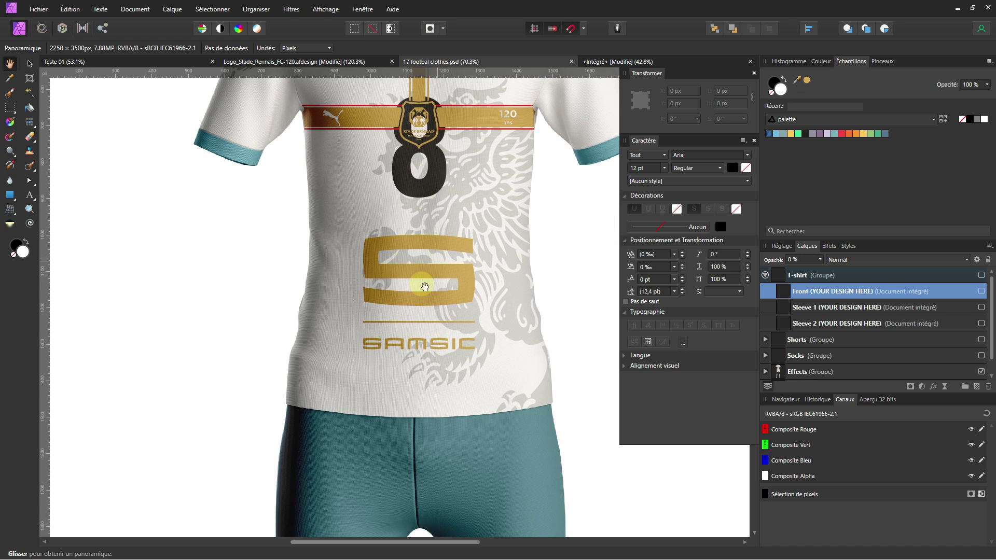
pyautogui.click(594, 60)
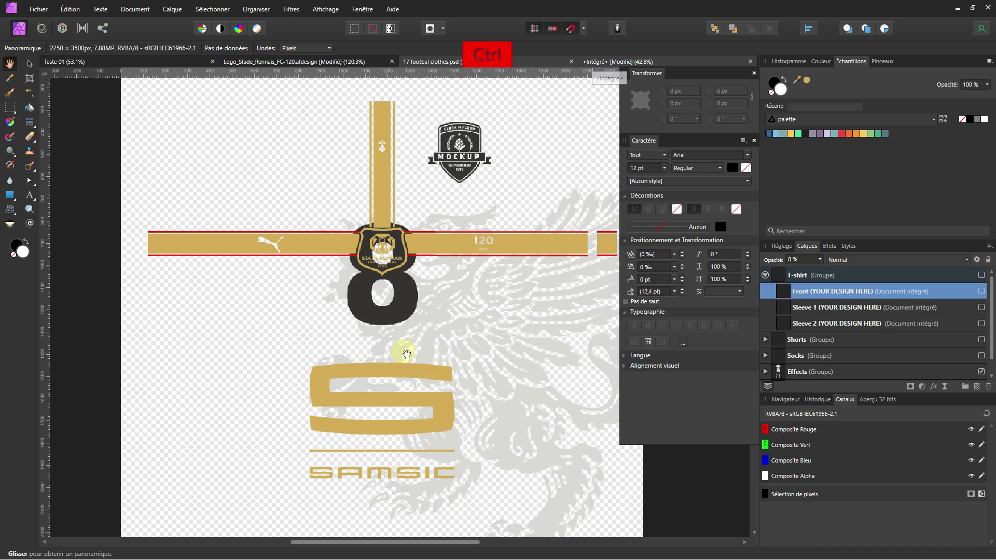
pyautogui.hotkey('ctrl', '0')
pyautogui.moveTo(392, 366); pyautogui.dragTo(398, 262)
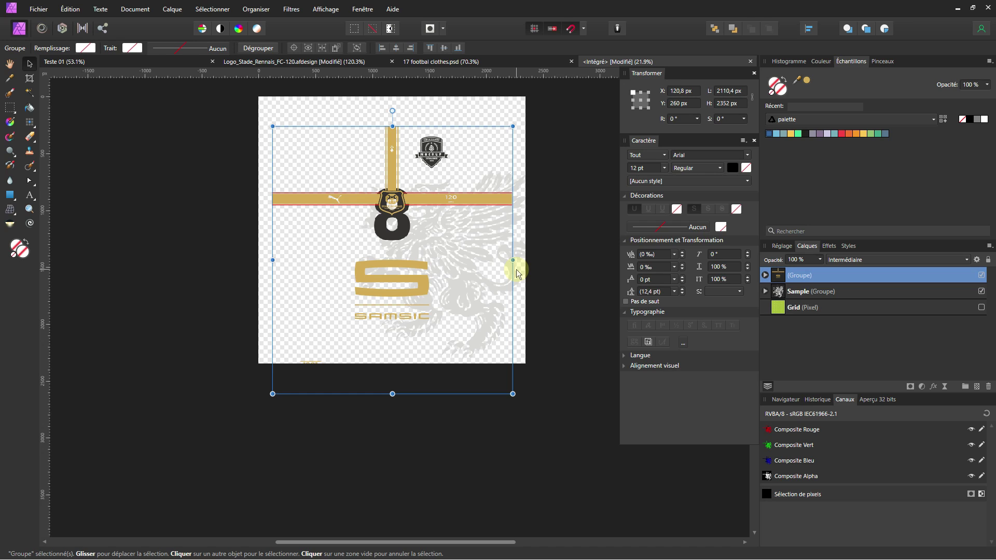
pyautogui.doubleClick(403, 292)
pyautogui.doubleClick(404, 293)
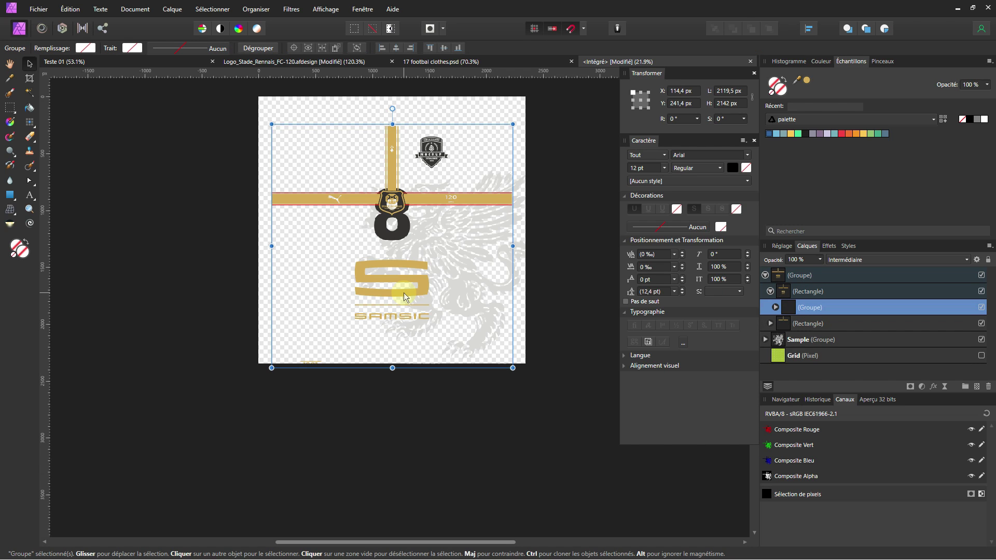
pyautogui.doubleClick(403, 294)
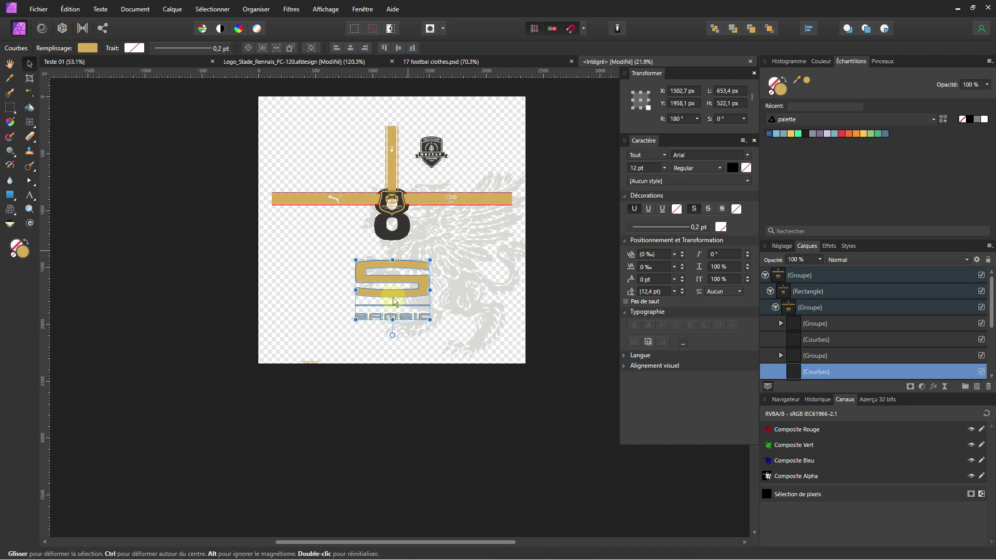
pyautogui.moveTo(237, 239); pyautogui.dragTo(462, 343)
pyautogui.click(434, 312)
pyautogui.moveTo(424, 300); pyautogui.dragTo(422, 280)
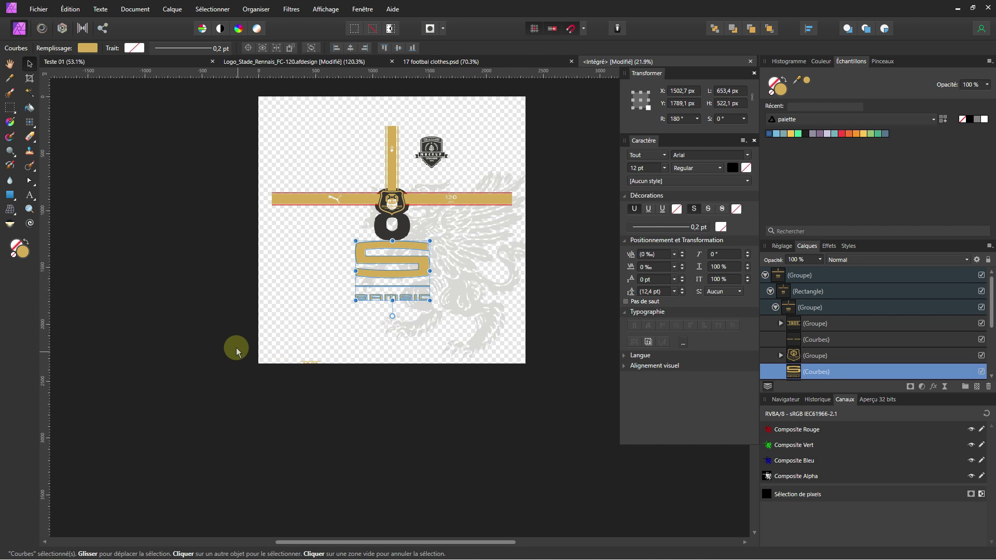
# Raise the 1901 mark near the design's lower edge to Y 2158.6 px and check it on the mockup.
pyautogui.moveTo(236, 348); pyautogui.dragTo(366, 419)
pyautogui.scroll(5, 314, 378)
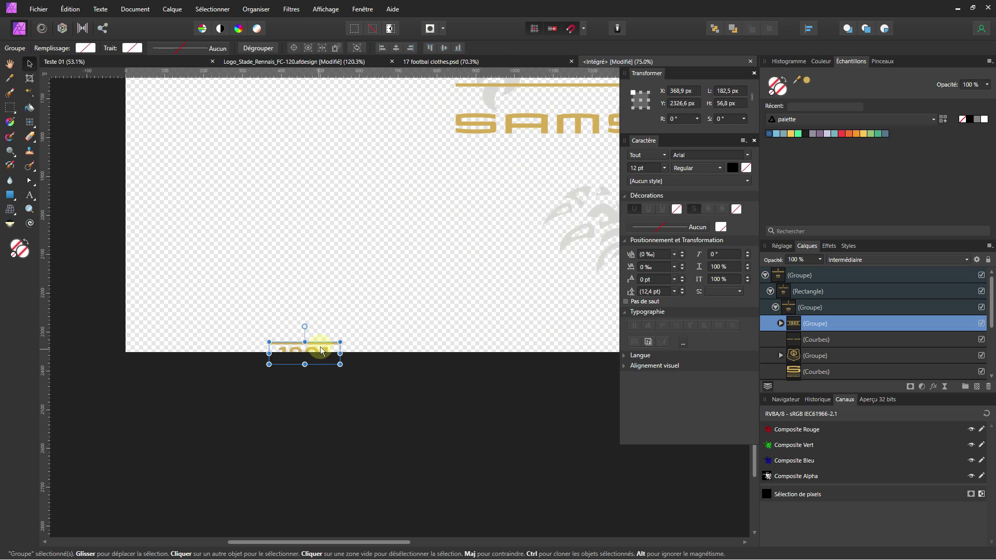
pyautogui.moveTo(325, 354); pyautogui.dragTo(324, 289)
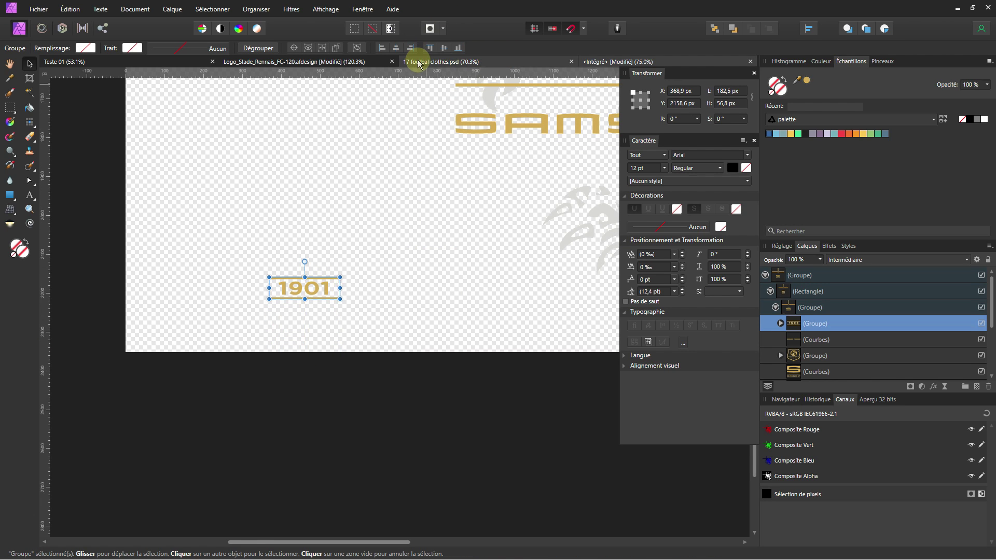
pyautogui.click(418, 61)
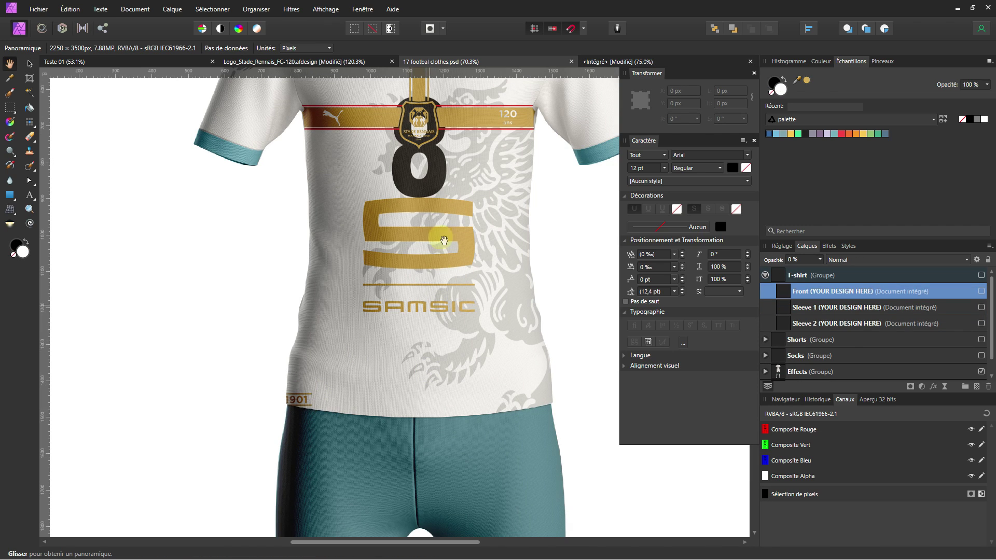
pyautogui.scroll(4, 433, 277)
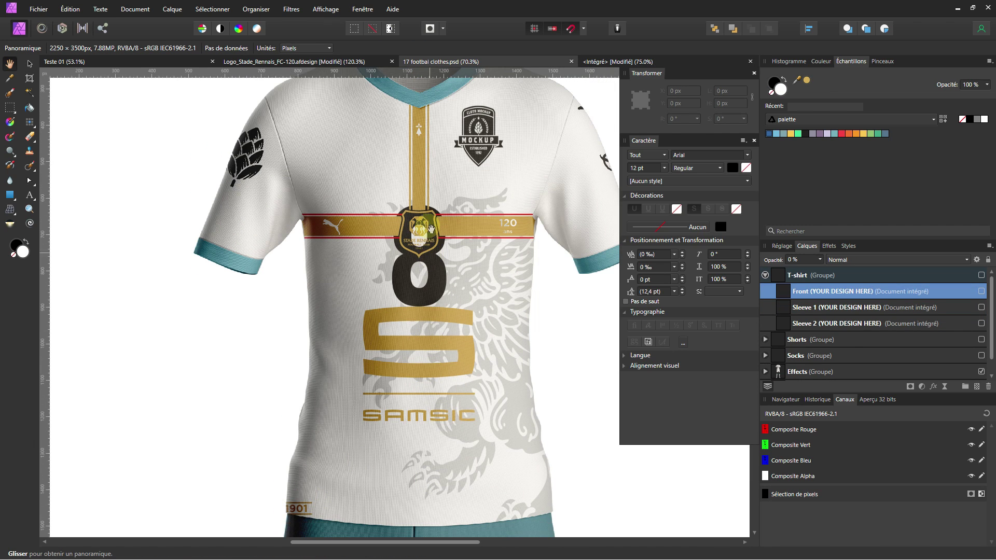
# Move the 1901 mark inward and up to X 425.9 px, Y 2071.6 px and check it on the shirt mockup.
pyautogui.click(600, 64)
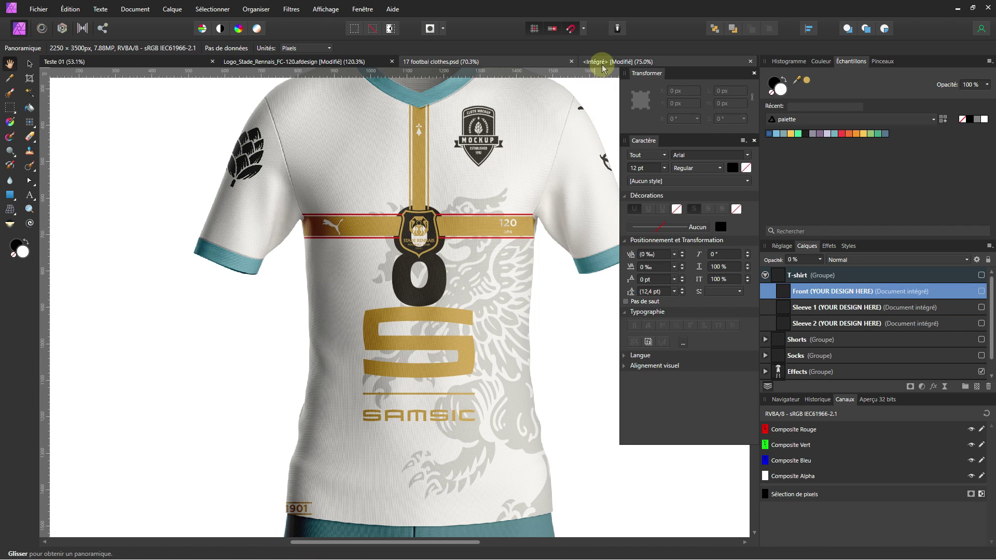
pyautogui.press('v')
pyautogui.click(330, 293)
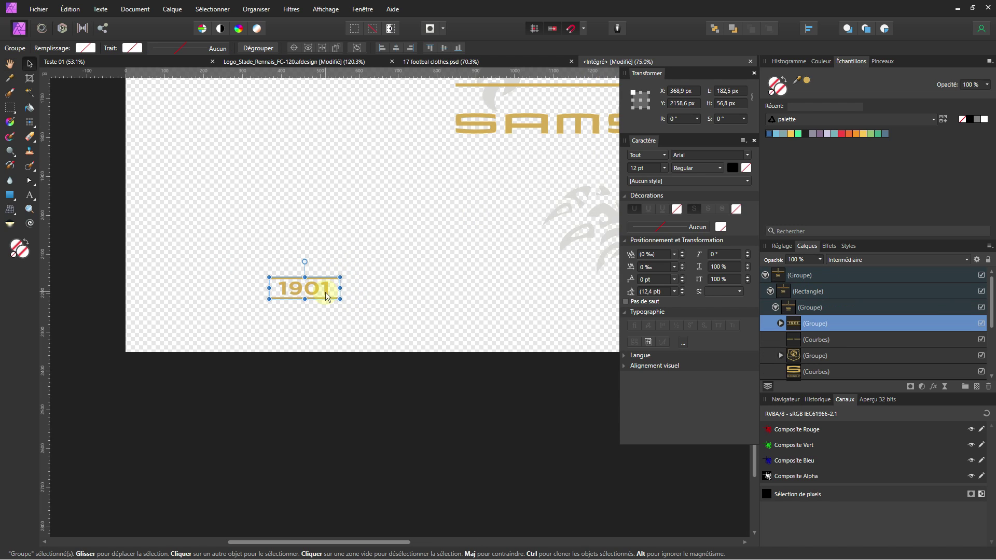
pyautogui.moveTo(332, 291); pyautogui.dragTo(355, 258)
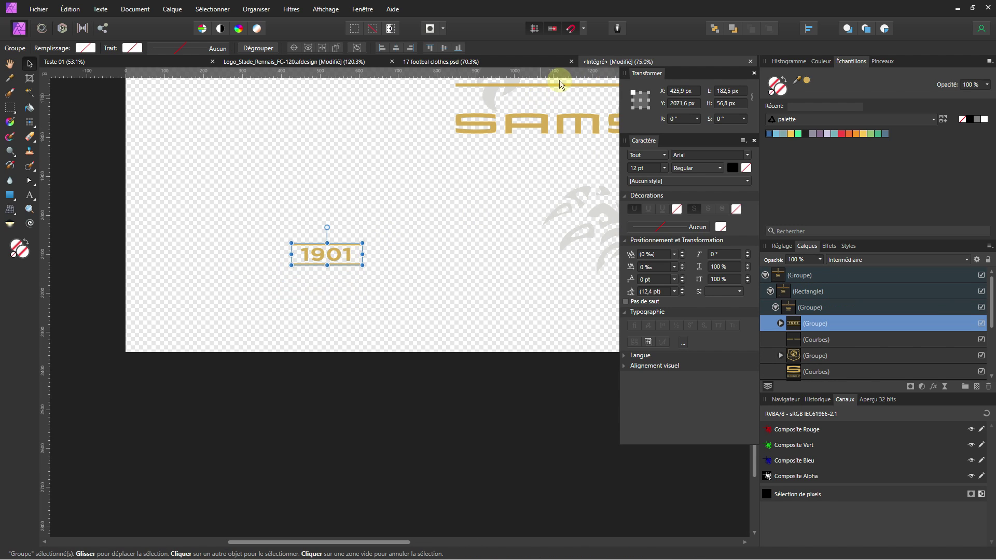
pyautogui.click(528, 67)
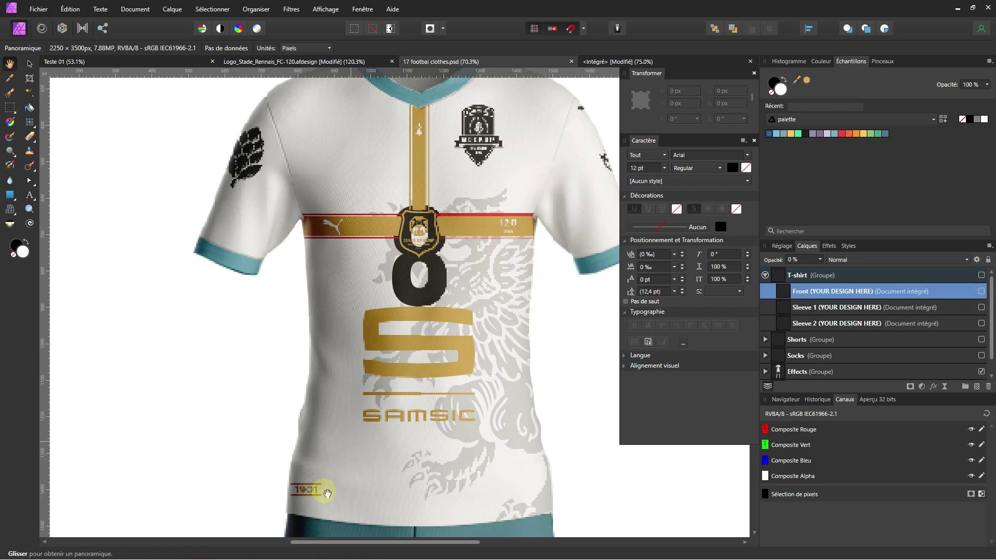
pyautogui.scroll(-3, 380, 461)
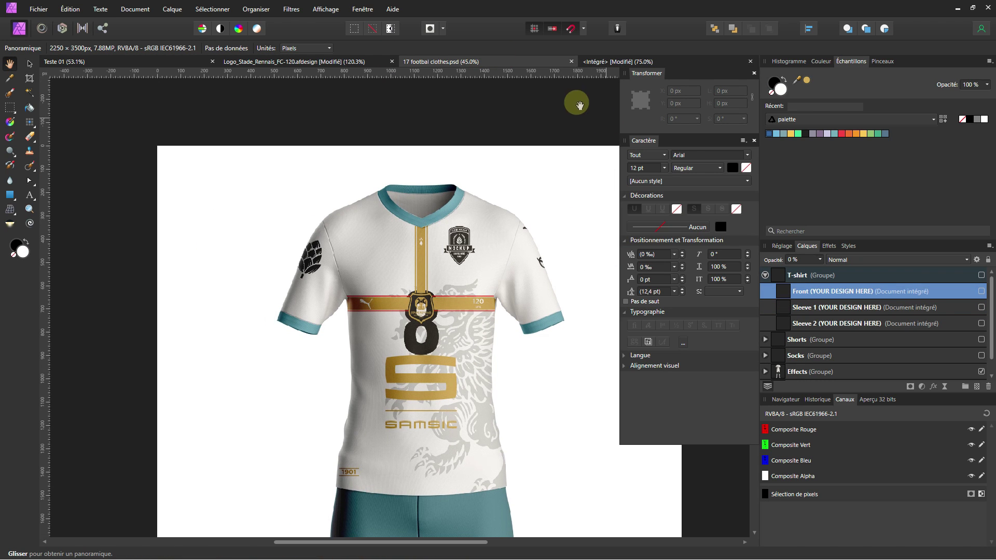
# Delete the Sample group from the embedded Front document and return to the mockup.
pyautogui.click(611, 68)
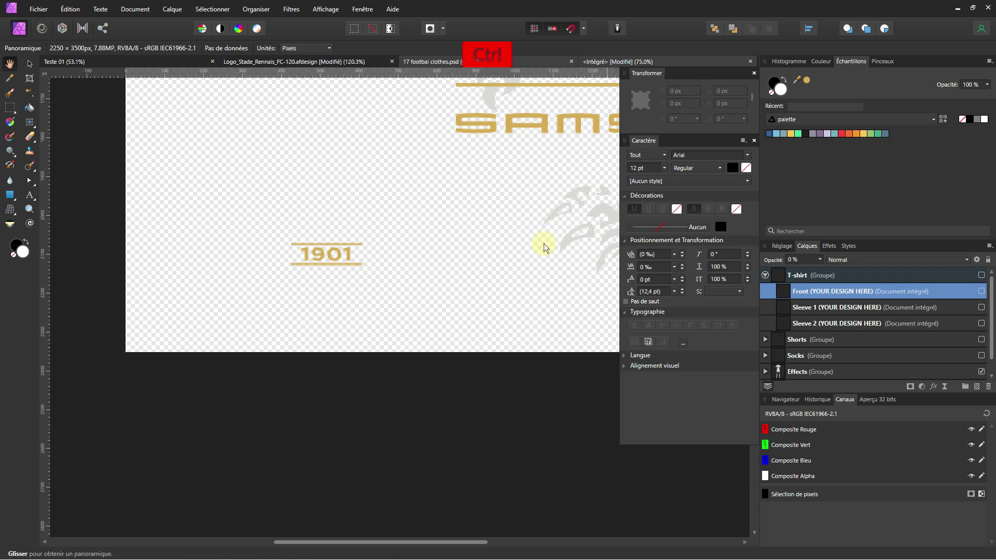
pyautogui.scroll(-5, 543, 245)
pyautogui.moveTo(500, 226); pyautogui.dragTo(328, 316)
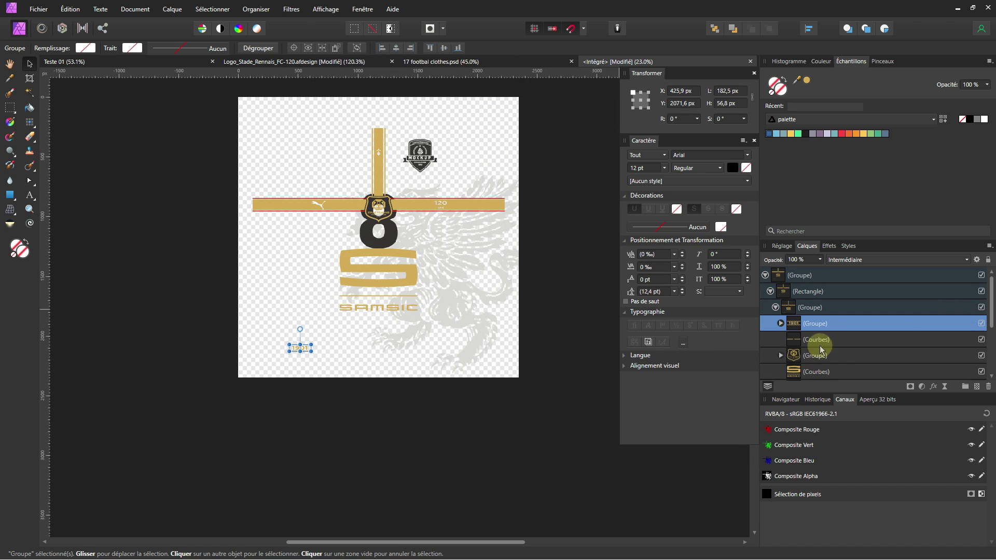
pyautogui.click(765, 276)
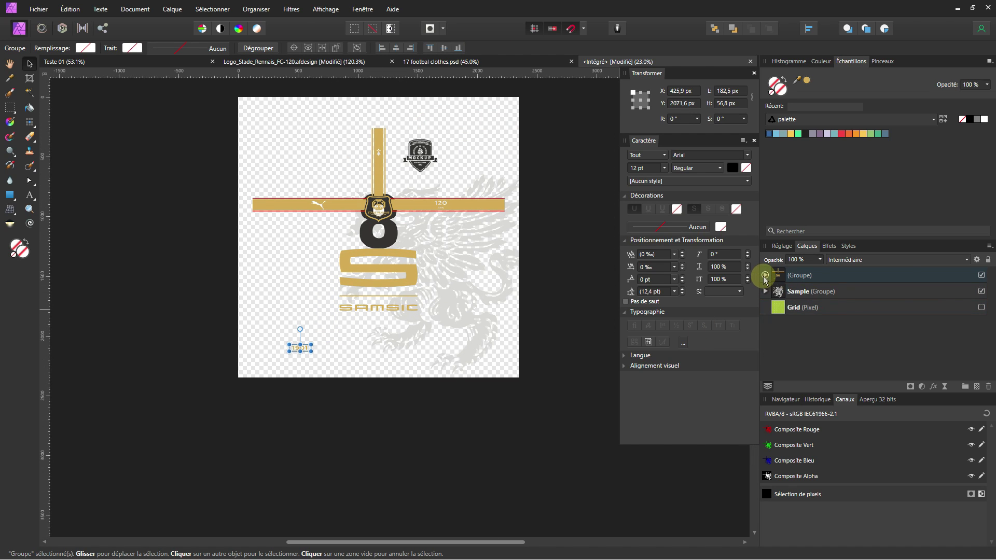
pyautogui.click(981, 291)
pyautogui.click(949, 291)
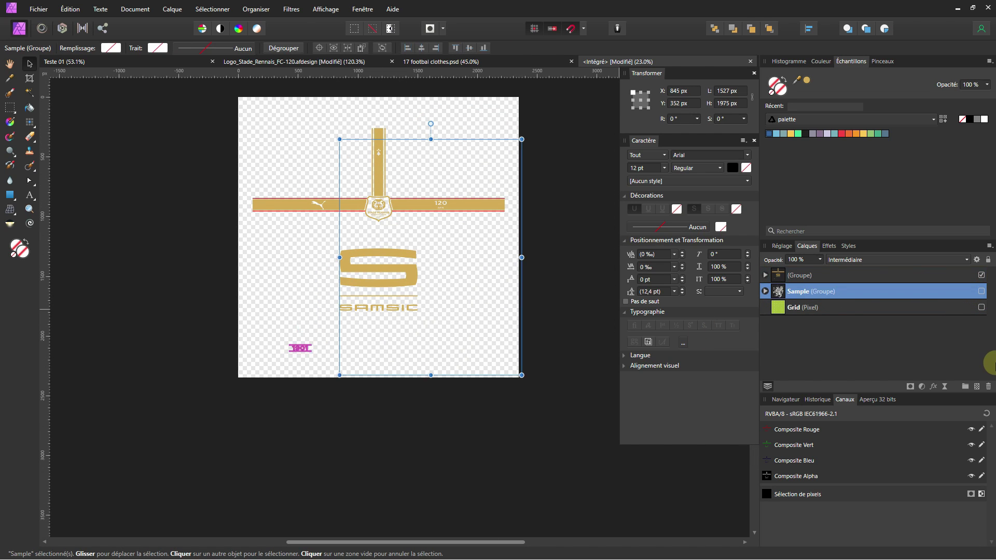
pyautogui.click(989, 386)
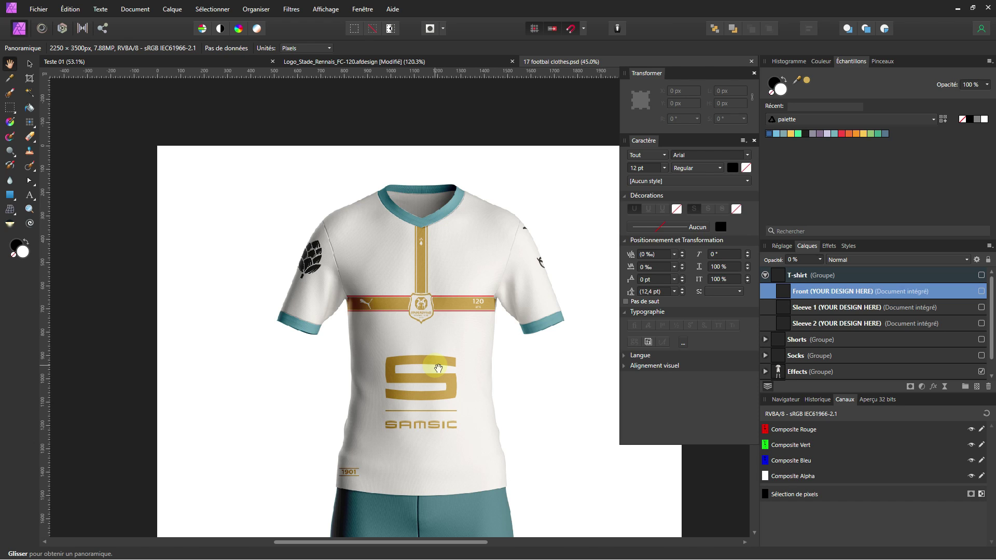
pyautogui.press('F9')
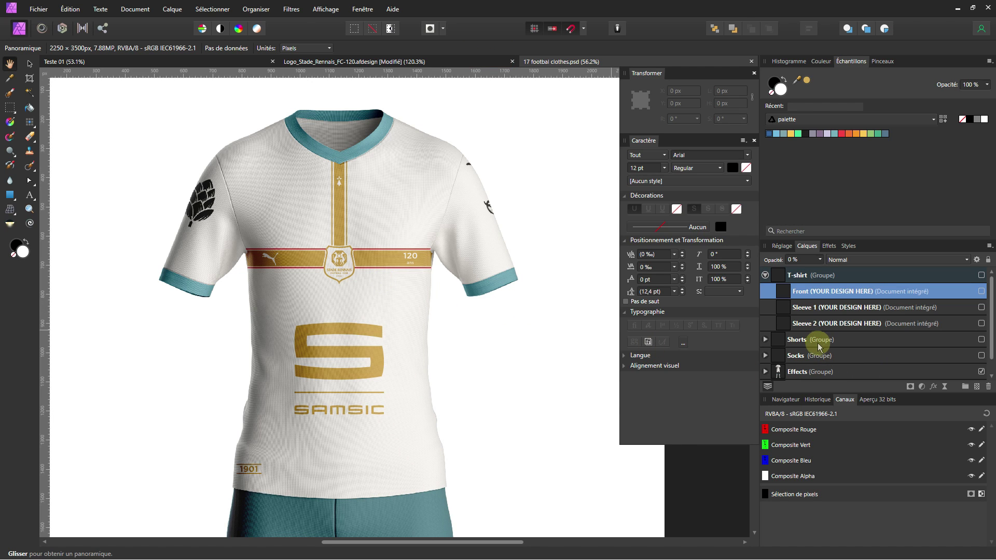
# Open the embedded Sleeve 1 document, hide its Sample layer and close the document.
pyautogui.click(826, 308)
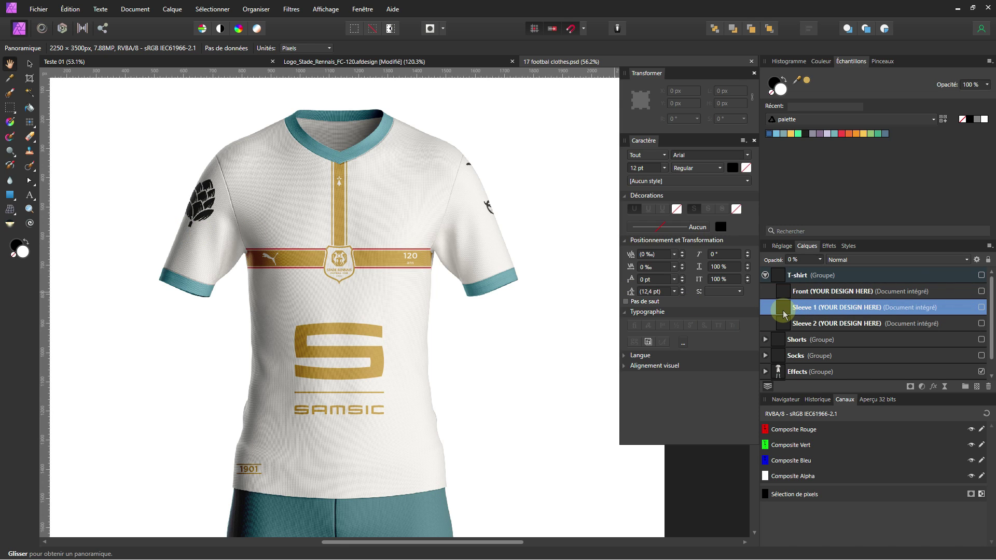
pyautogui.doubleClick(784, 311)
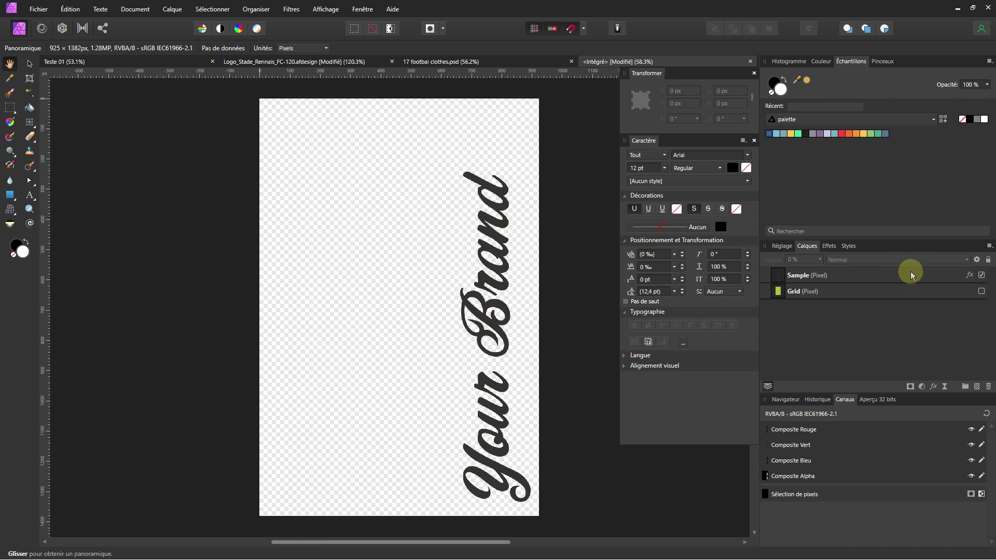
pyautogui.click(982, 275)
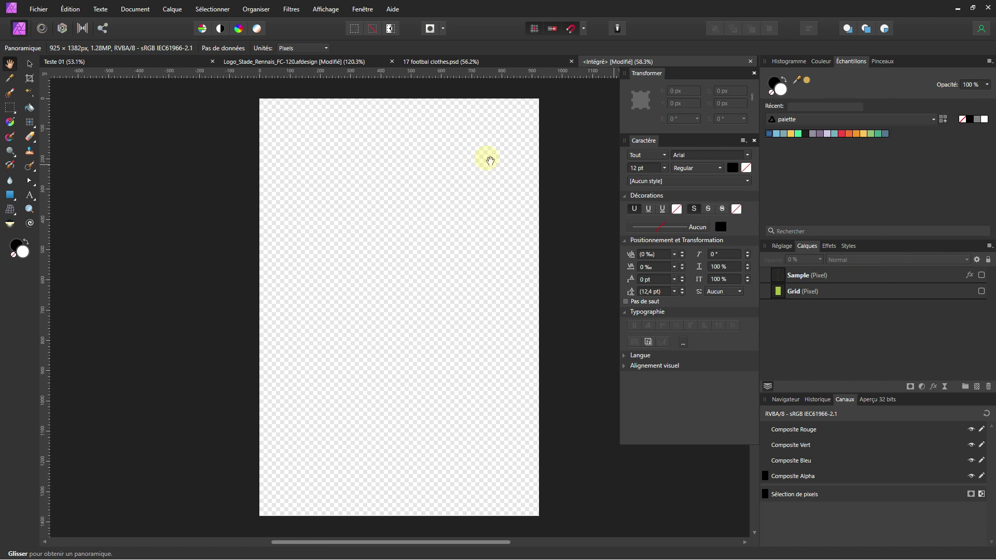
pyautogui.click(752, 61)
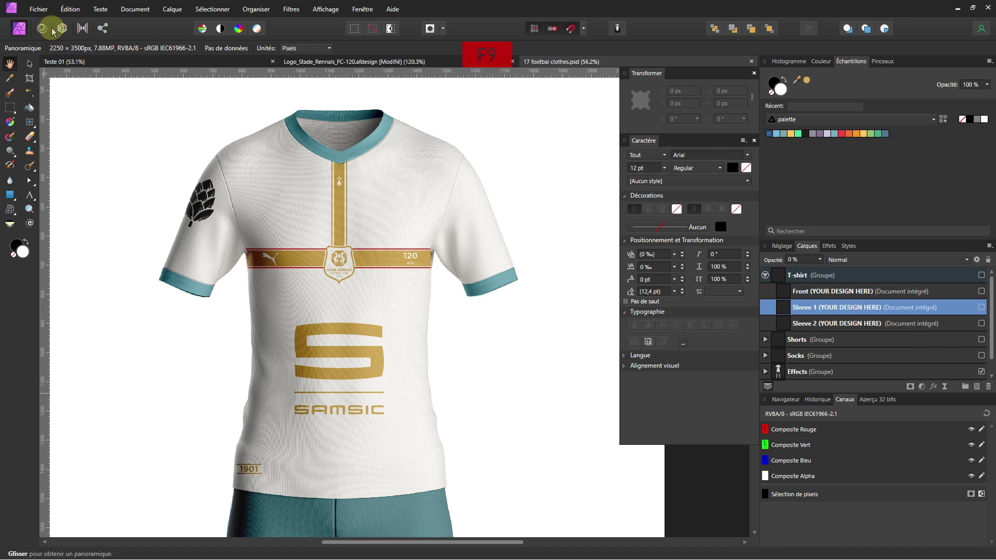
# Open Logo_Ligue_1_Uber_Eats_2020.svg from the Rennes folder of the graphic elements.
pyautogui.click(39, 10)
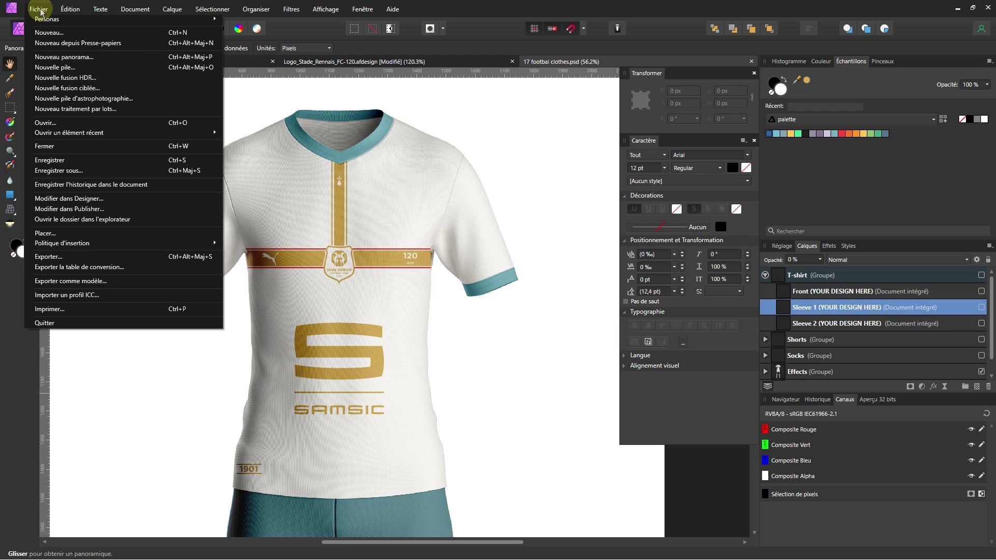
pyautogui.click(44, 124)
pyautogui.doubleClick(86, 116)
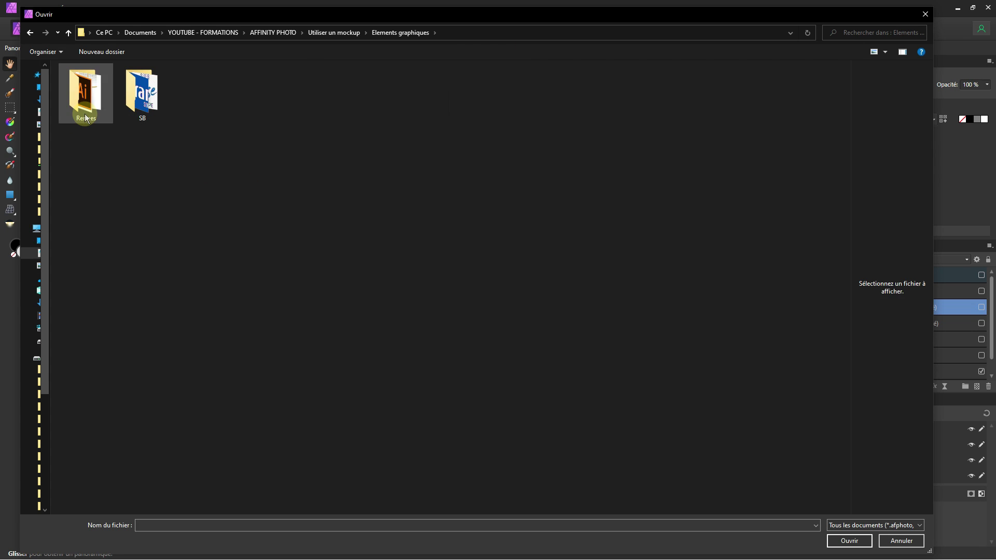
pyautogui.doubleClick(78, 89)
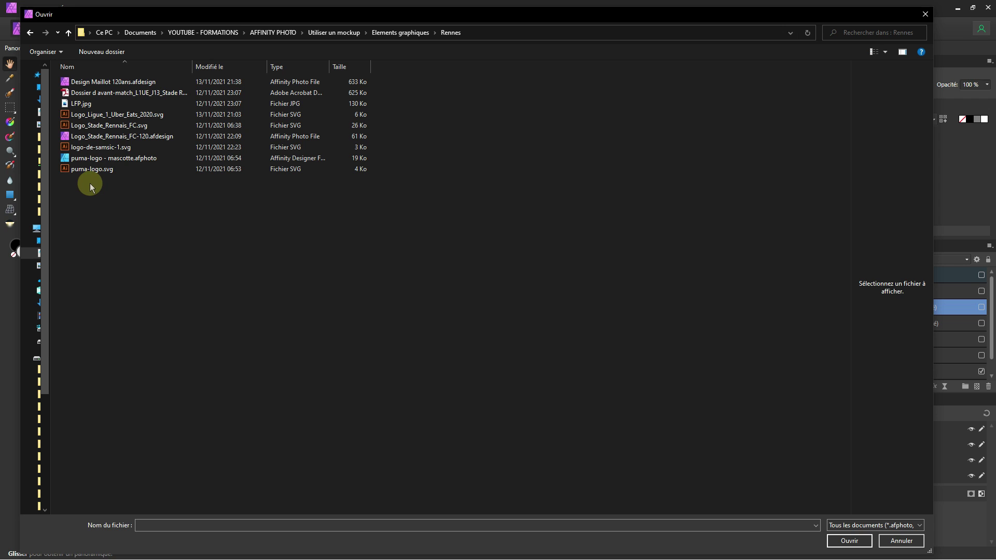
pyautogui.click(88, 114)
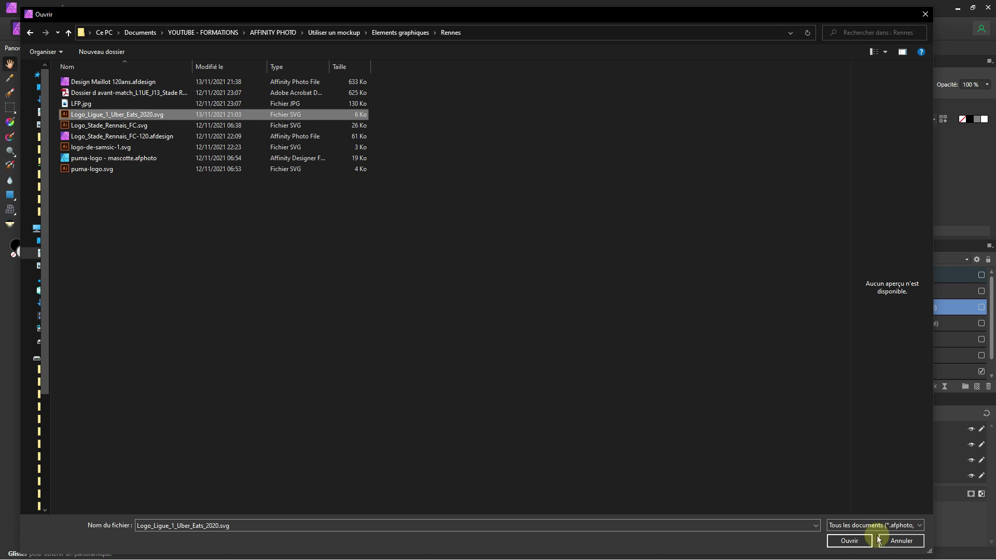
pyautogui.click(849, 540)
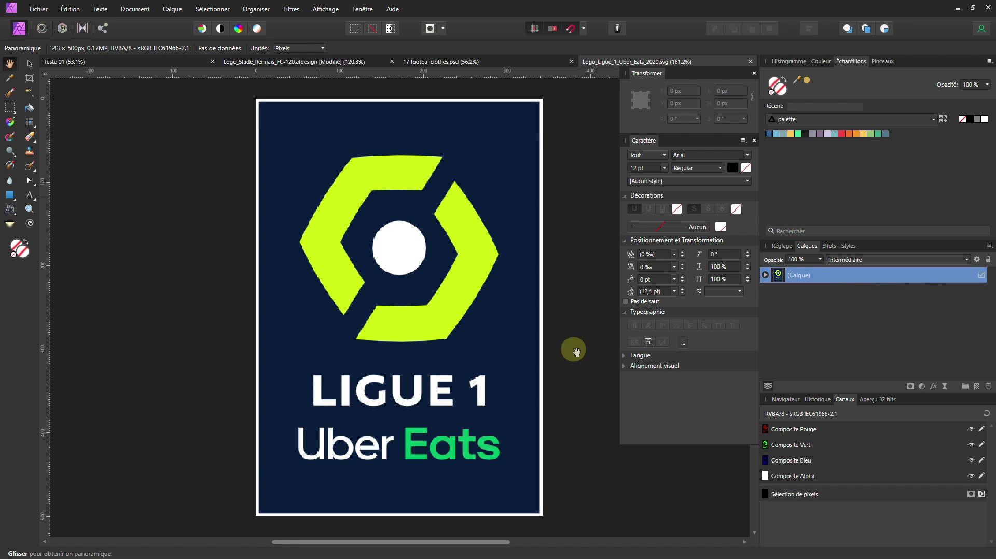
# Delete the navy background rectangle from the Ligue 1 Uber Eats logo and clear the object selection.
pyautogui.click(30, 63)
pyautogui.moveTo(403, 139); pyautogui.dragTo(572, 165)
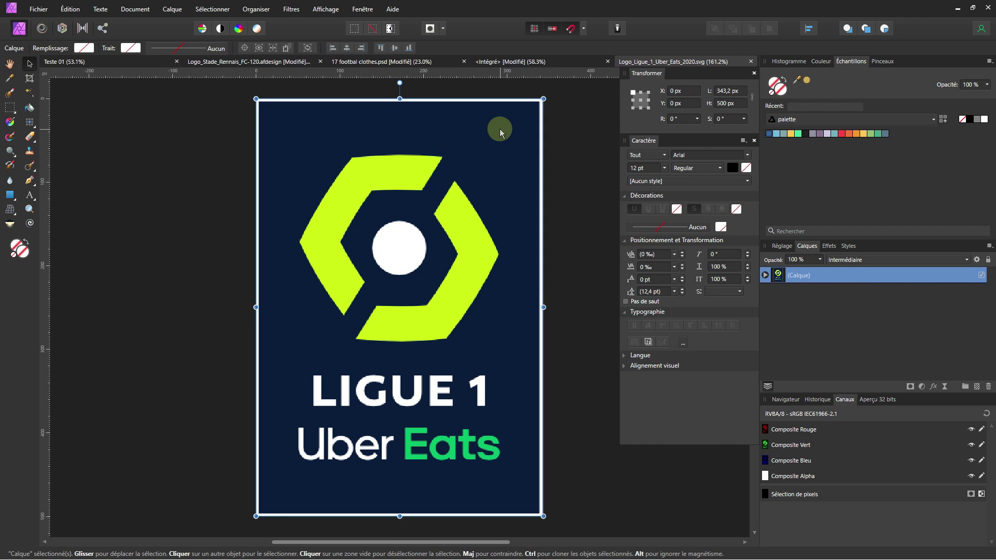
pyautogui.moveTo(569, 169); pyautogui.dragTo(534, 149)
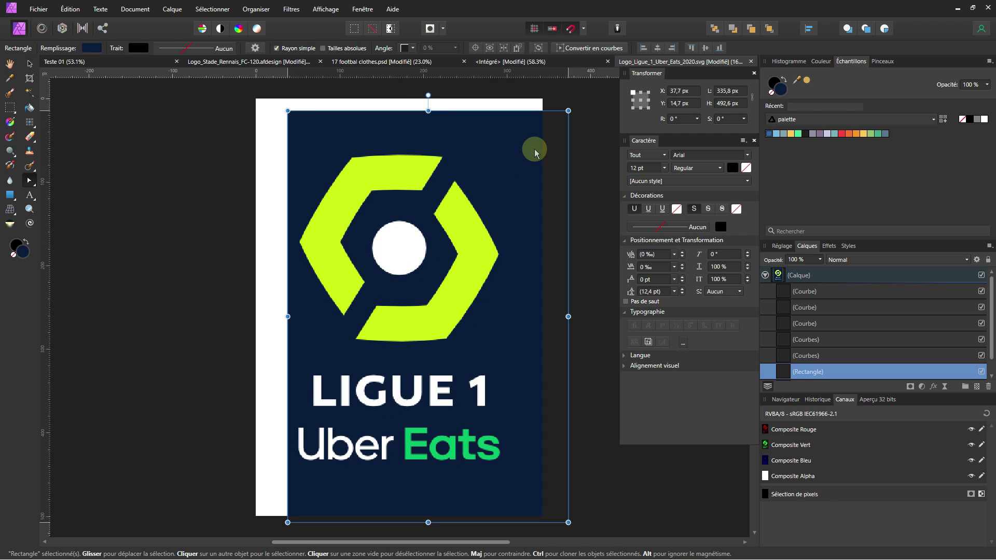
pyautogui.press('Delete')
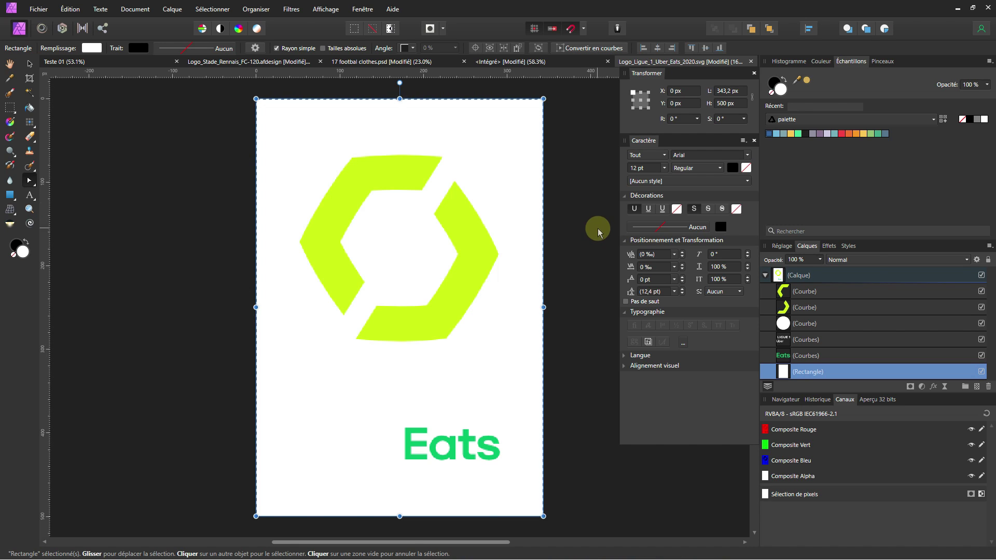
pyautogui.hotkey('ctrl', 'd')
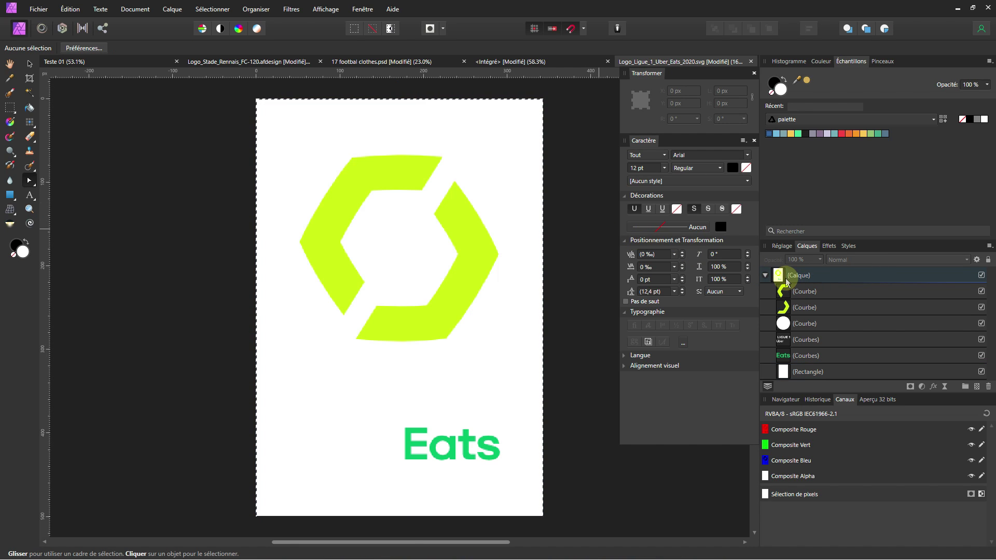
# Copy the whole Ligue 1 logo layer into the embedded Sleeve 1 document, sized about 181 × 275 px over the Sample artwork.
pyautogui.click(765, 276)
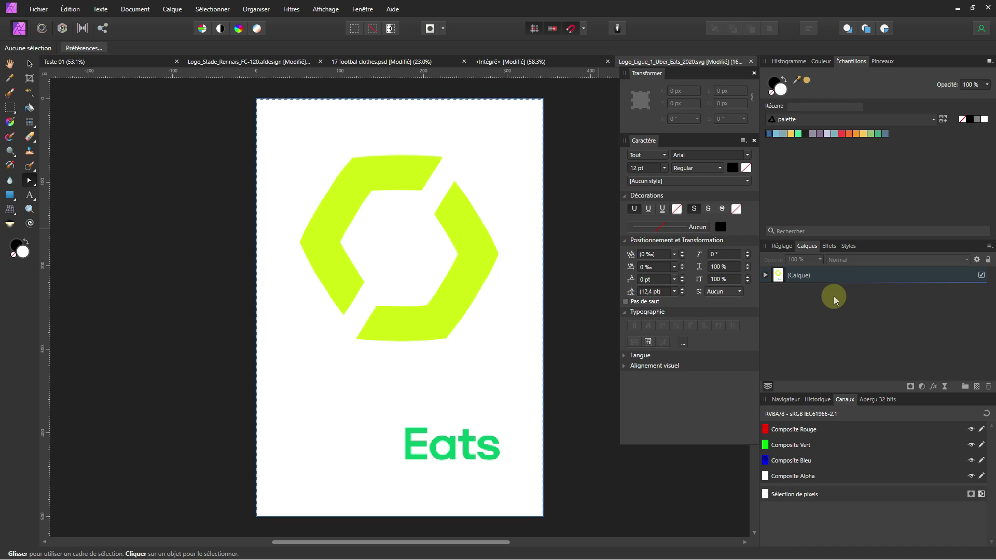
pyautogui.doubleClick(829, 276)
pyautogui.press('Escape')
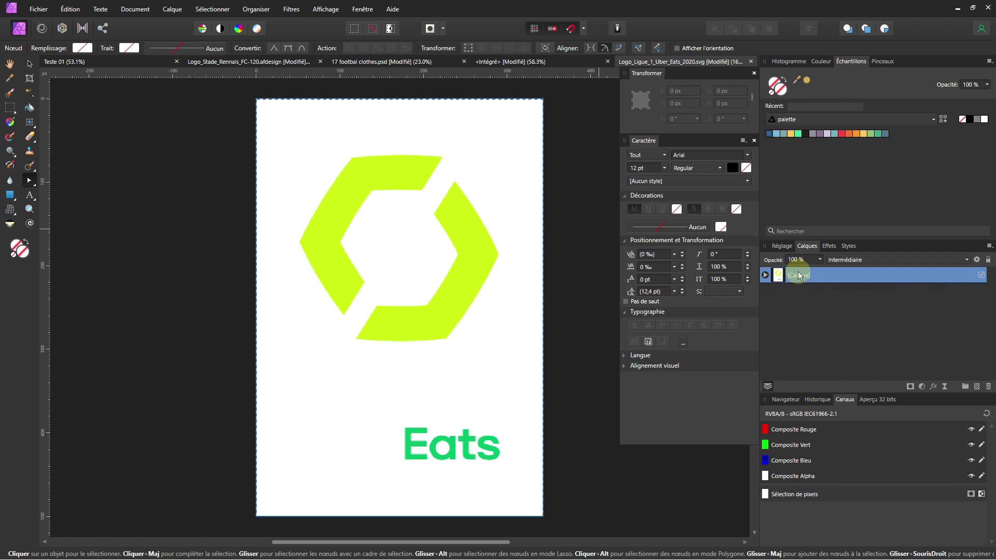
pyautogui.rightClick(769, 283)
pyautogui.click(798, 302)
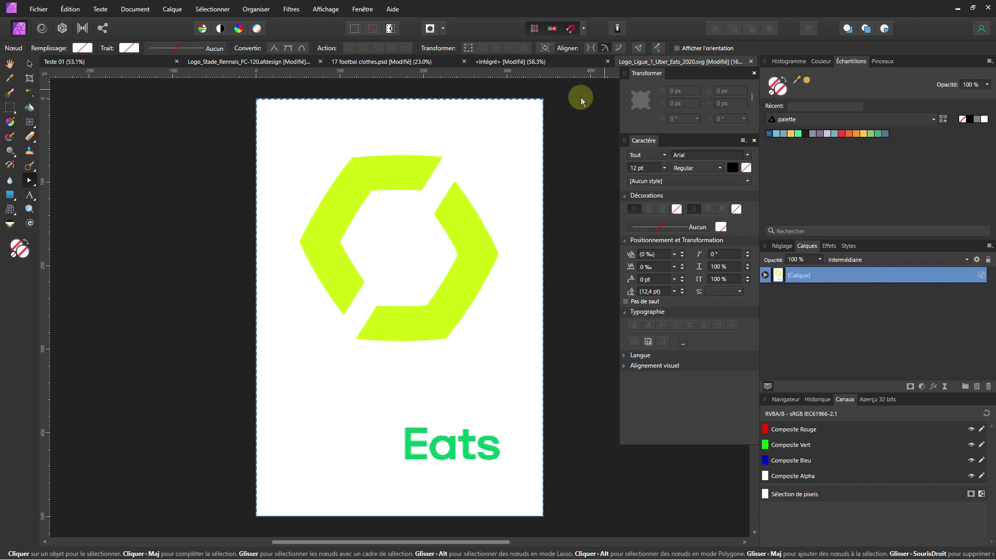
pyautogui.click(523, 62)
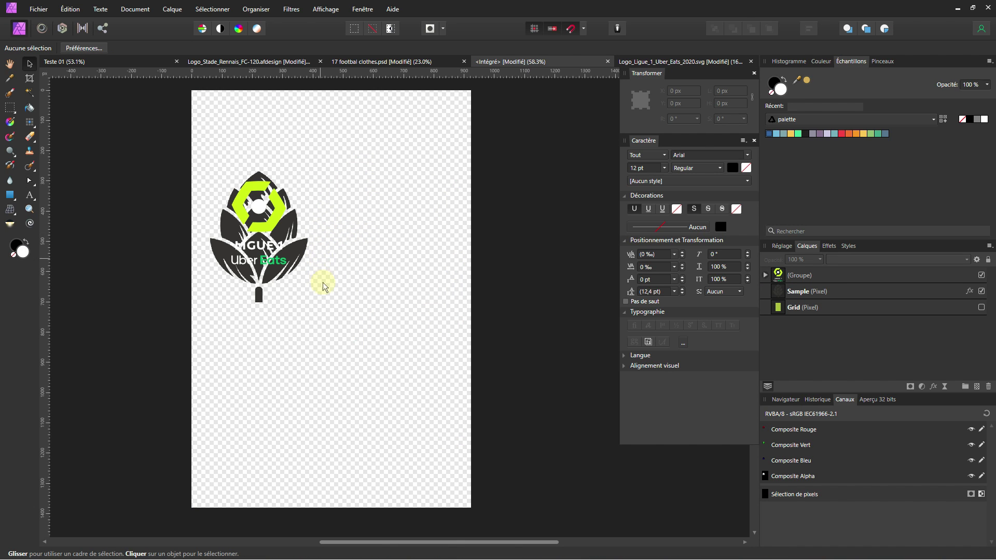
pyautogui.click(271, 226)
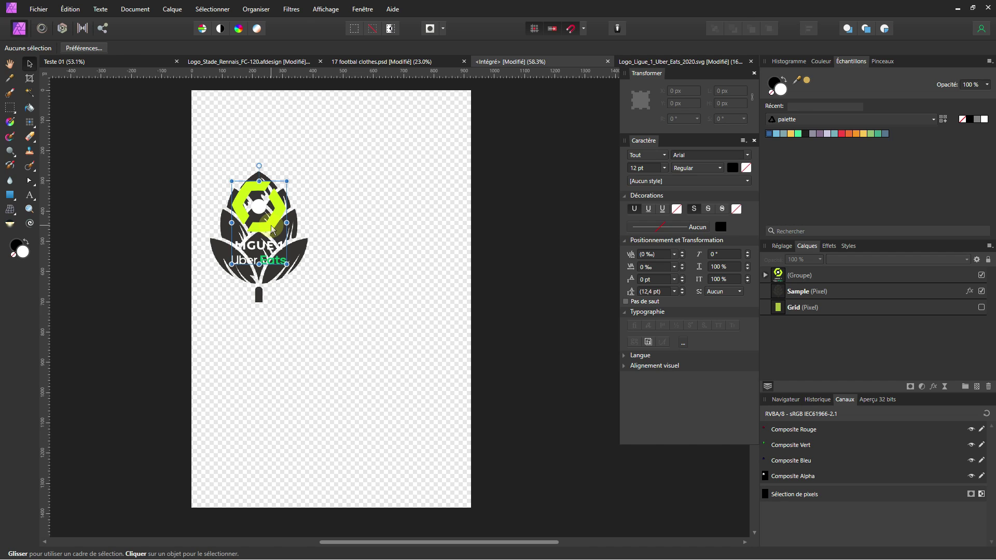
pyautogui.click(271, 228)
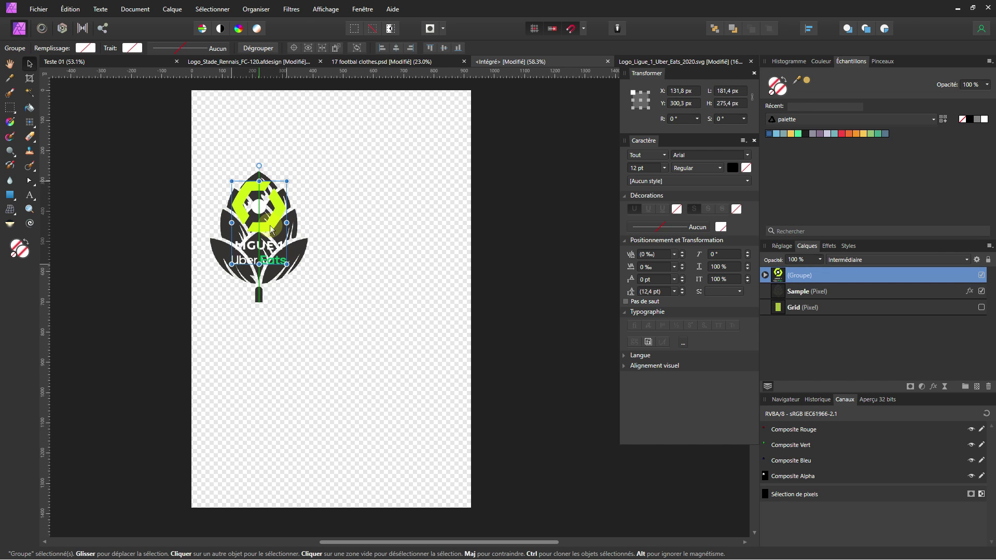
# Examine how the Ligue 1 logo and the Sample artwork render on the jersey sleeve in the mockup.
pyautogui.click(417, 67)
pyautogui.click(336, 221)
pyautogui.scroll(5, 363, 187)
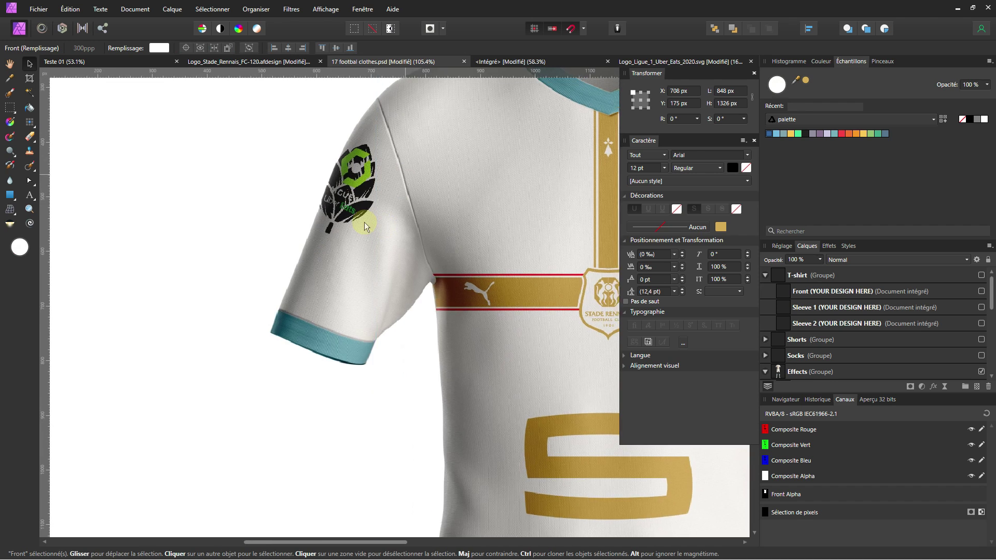
pyautogui.scroll(-3, 365, 222)
pyautogui.scroll(3, 368, 208)
pyautogui.scroll(2, 342, 216)
pyautogui.scroll(-2, 364, 228)
pyautogui.scroll(-5, 320, 242)
pyautogui.scroll(5, 375, 241)
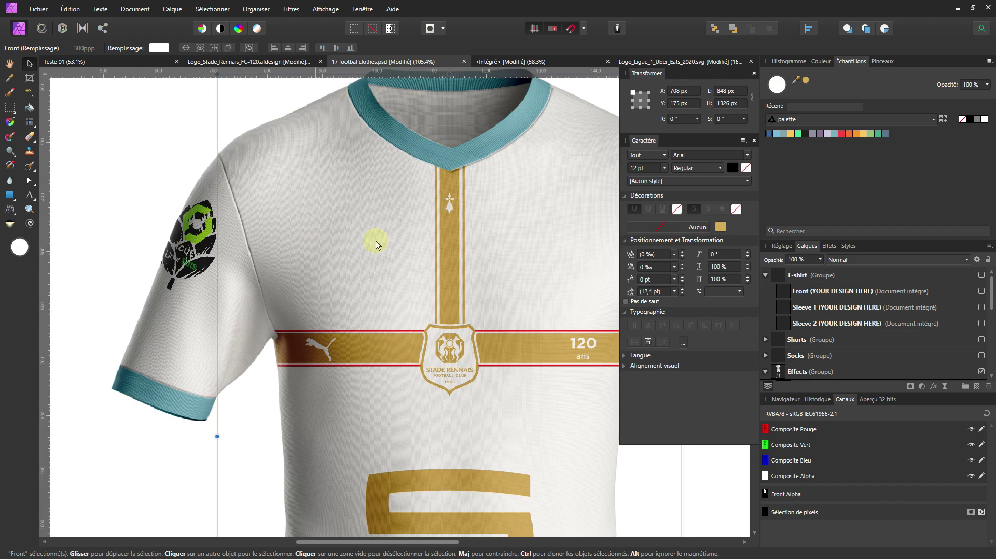
pyautogui.scroll(-4, 375, 240)
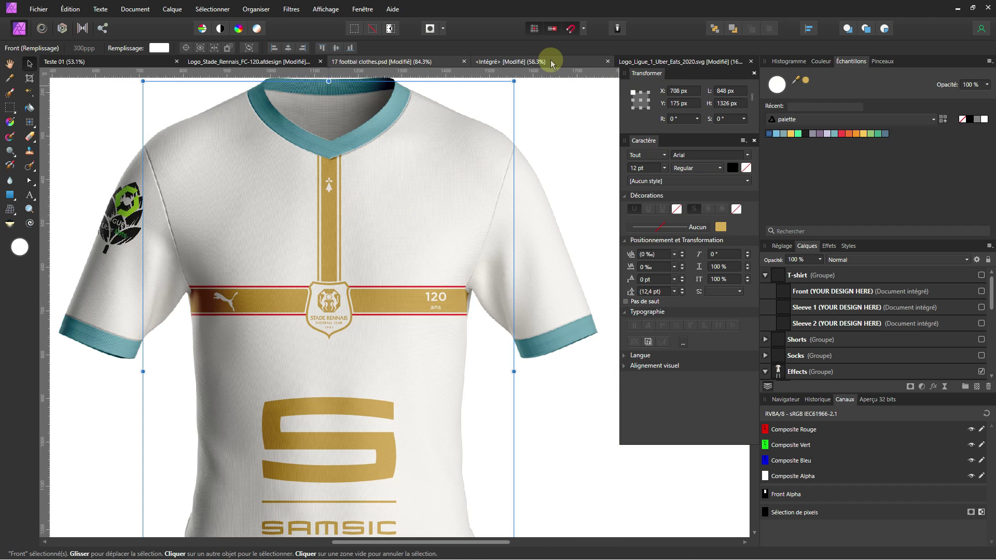
# Hide the Sample layer in the embedded sleeve document, then close it and return to the football clothes mockup.
pyautogui.click(551, 65)
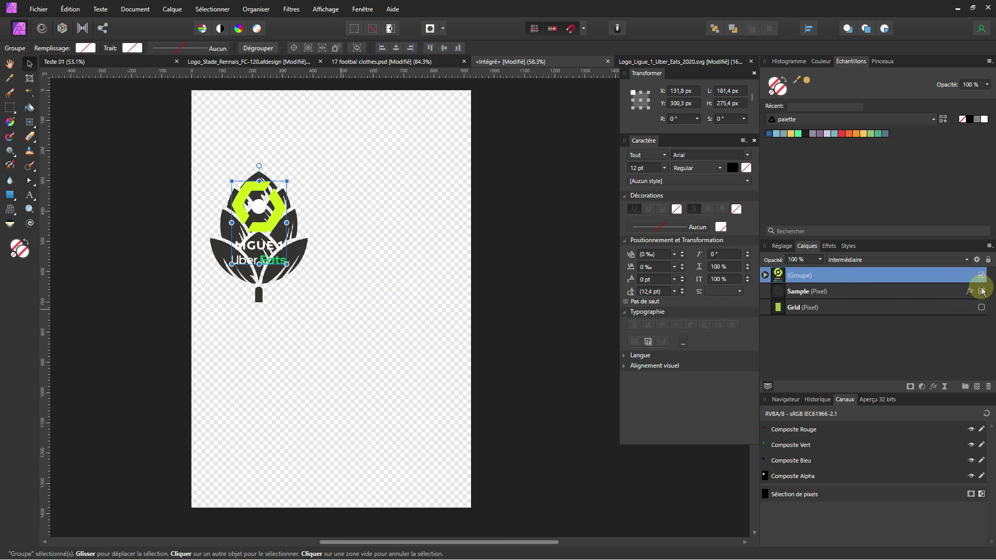
pyautogui.click(981, 292)
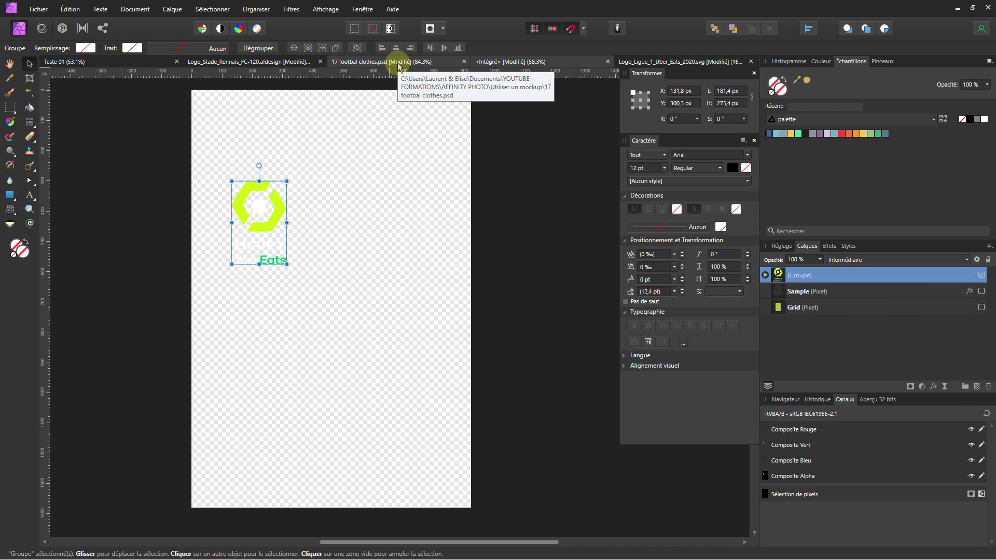
pyautogui.click(608, 63)
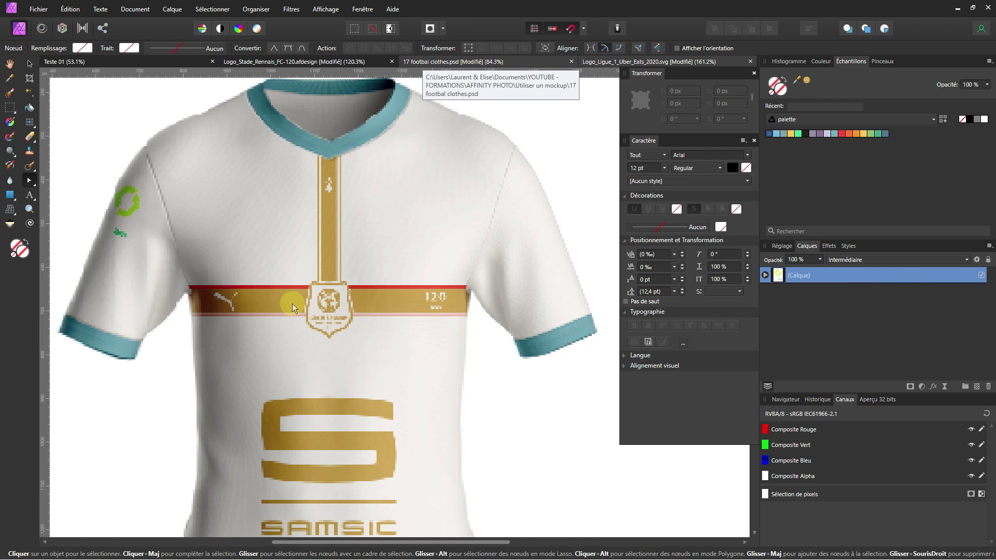
pyautogui.click(291, 304)
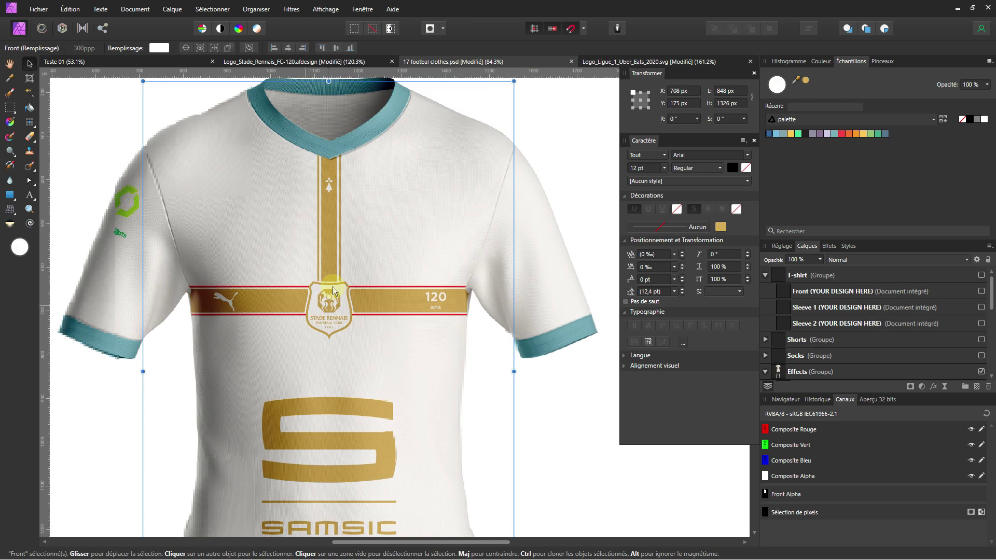
# Set the fill of the Front layer in the Colors group to black.
pyautogui.scroll(-3, 378, 238)
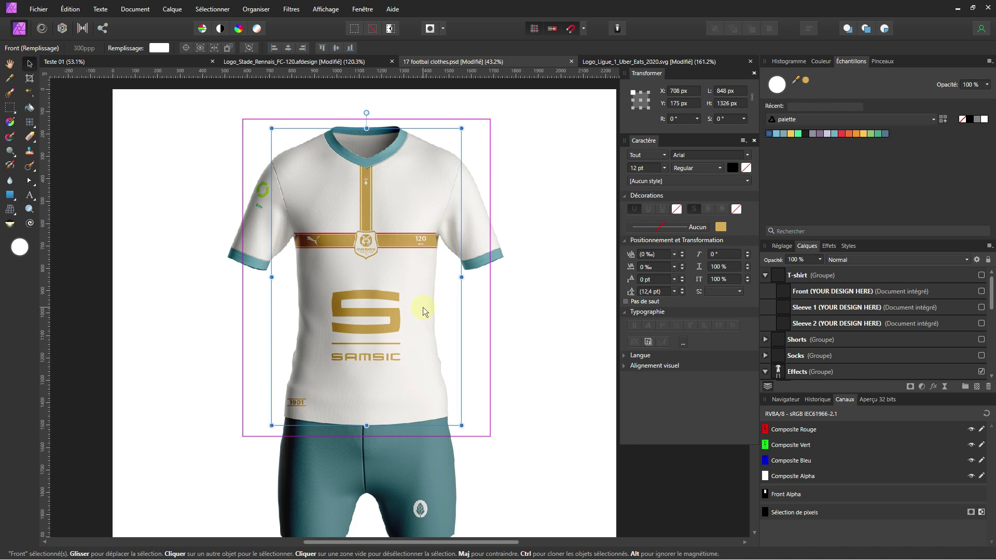
pyautogui.moveTo(444, 280); pyautogui.dragTo(430, 253)
pyautogui.scroll(-5, 794, 329)
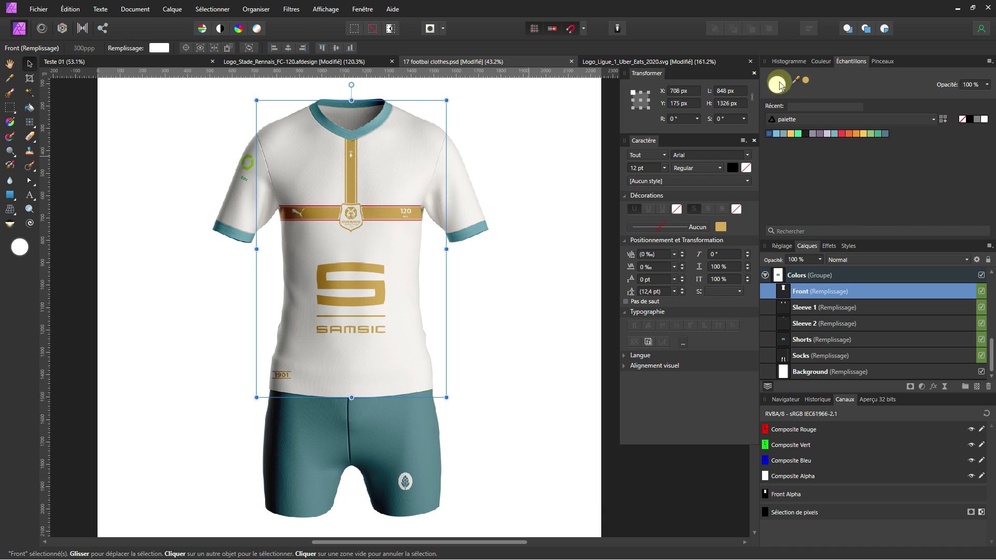
pyautogui.click(971, 122)
pyautogui.scroll(5, 394, 311)
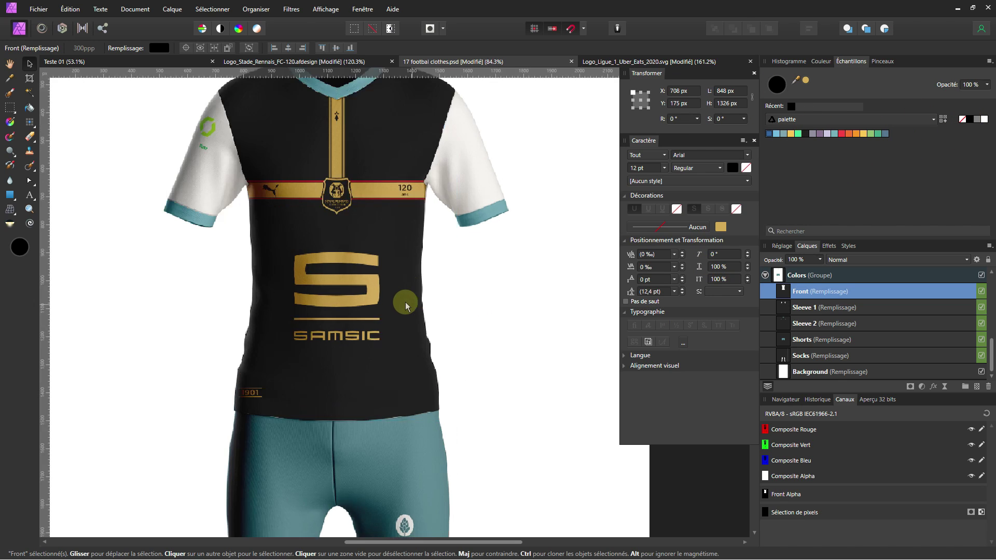
pyautogui.scroll(4, 386, 323)
pyautogui.scroll(-4, 570, 425)
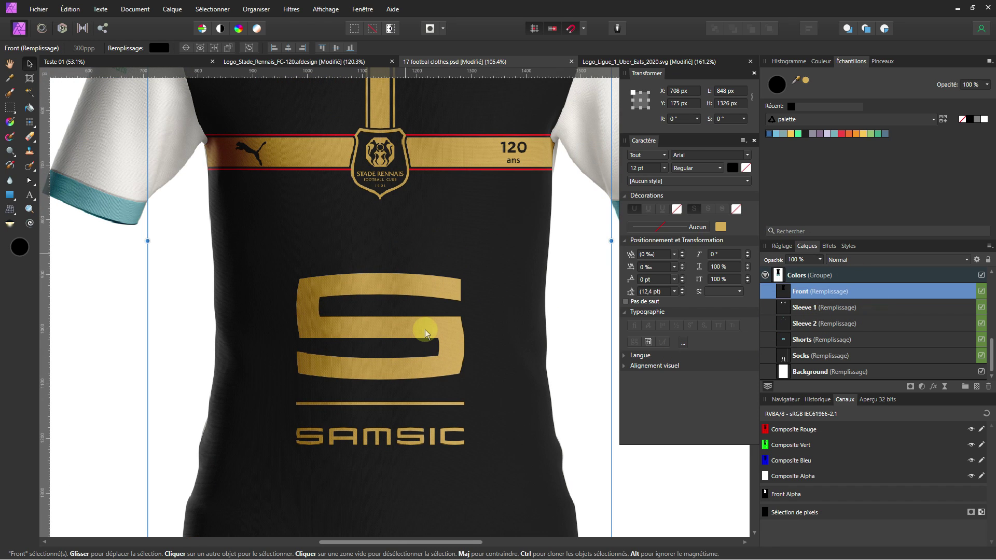
pyautogui.scroll(-2, 425, 383)
pyautogui.scroll(3, 465, 262)
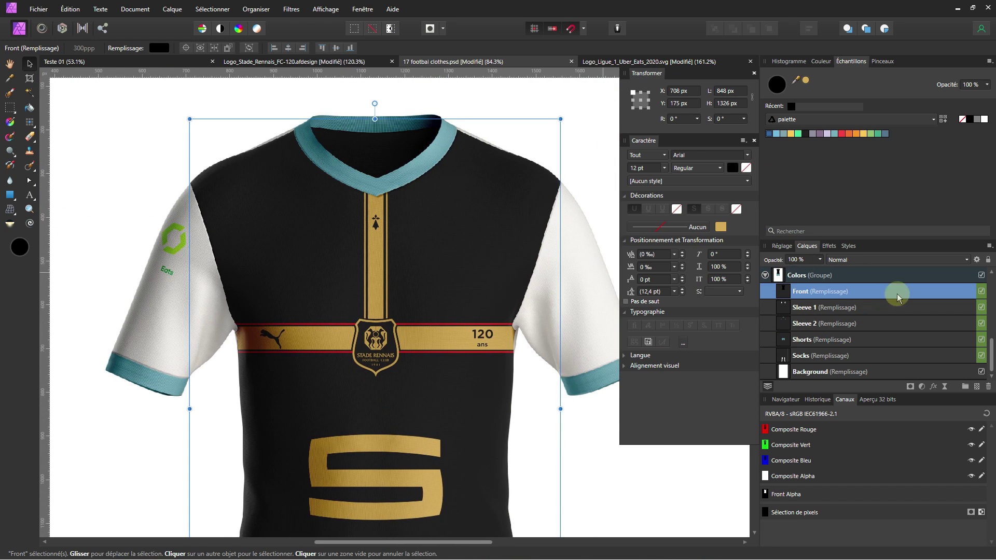
# Set the fill of the Sleeve 1 layer in the Colors group to the recently used black.
pyautogui.click(785, 310)
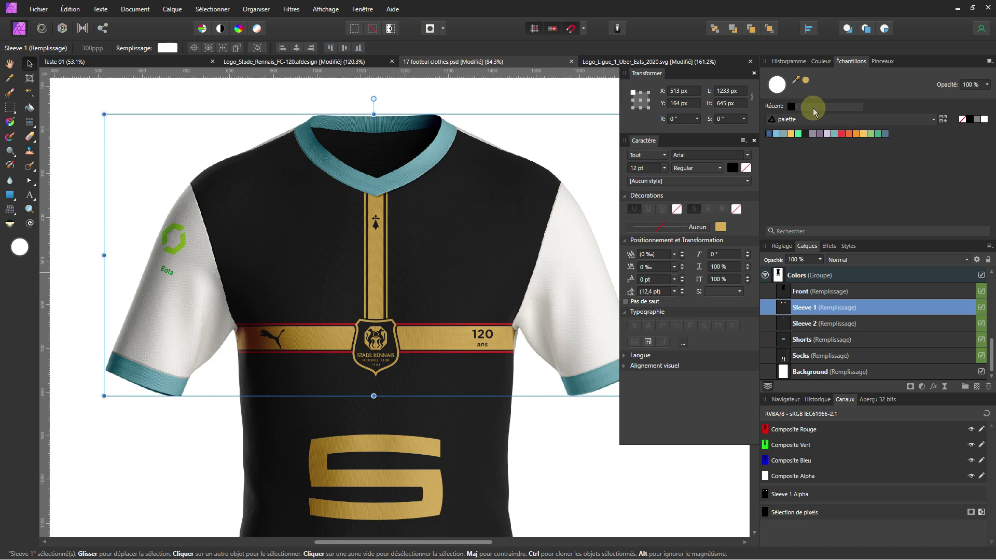
pyautogui.click(791, 106)
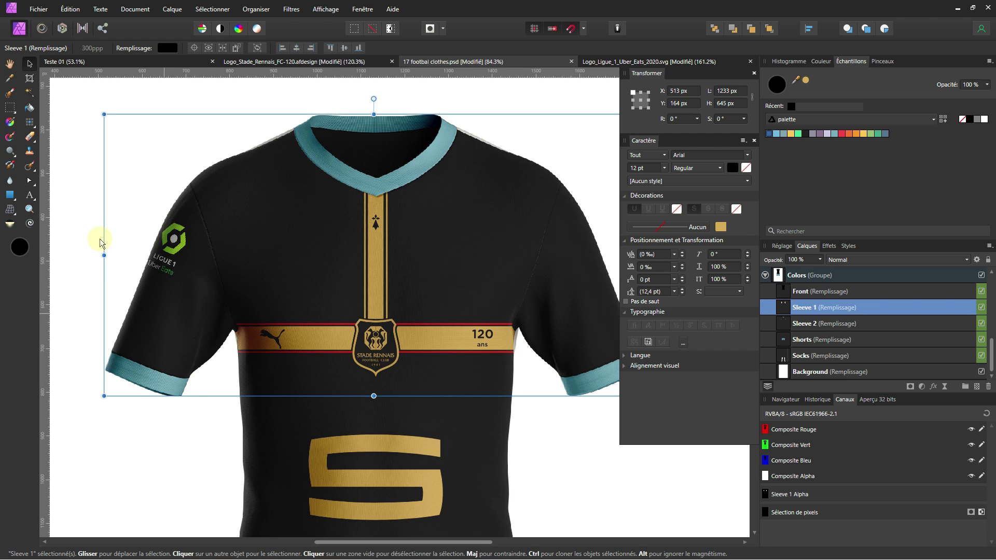
pyautogui.scroll(3, 328, 274)
pyautogui.scroll(-4, 401, 280)
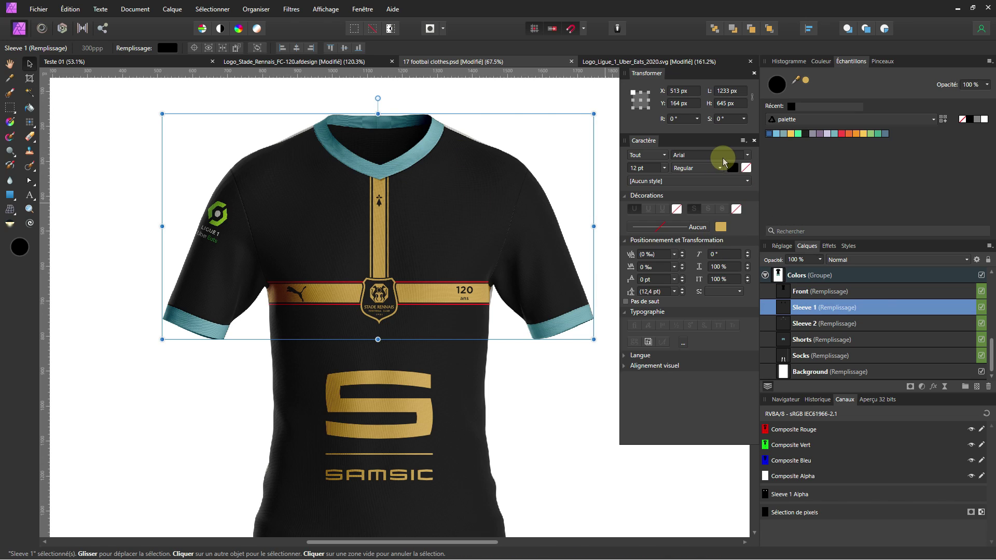
# Recolour the collar and cuffs by setting the Sleeve 2 fill layer to the red palette swatch.
pyautogui.click(801, 324)
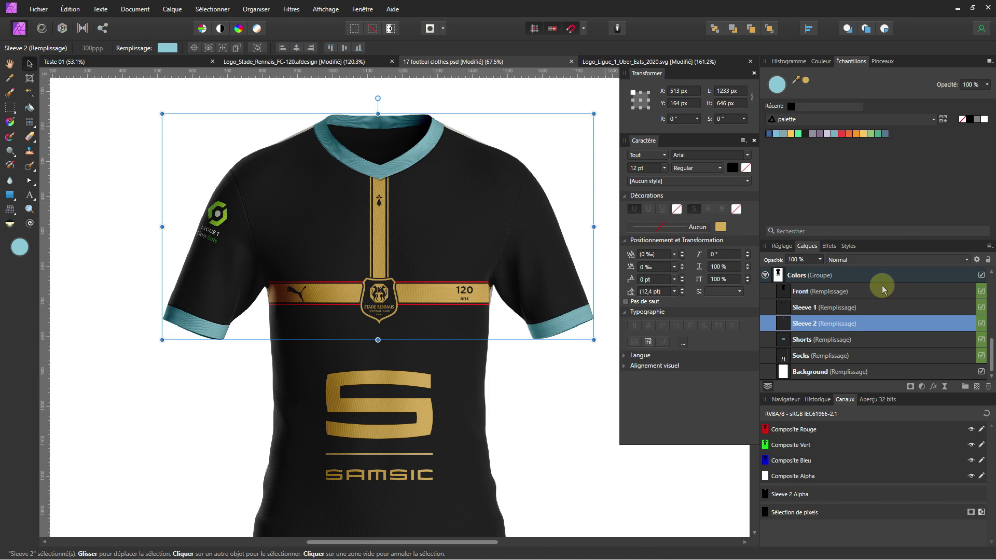
pyautogui.click(843, 133)
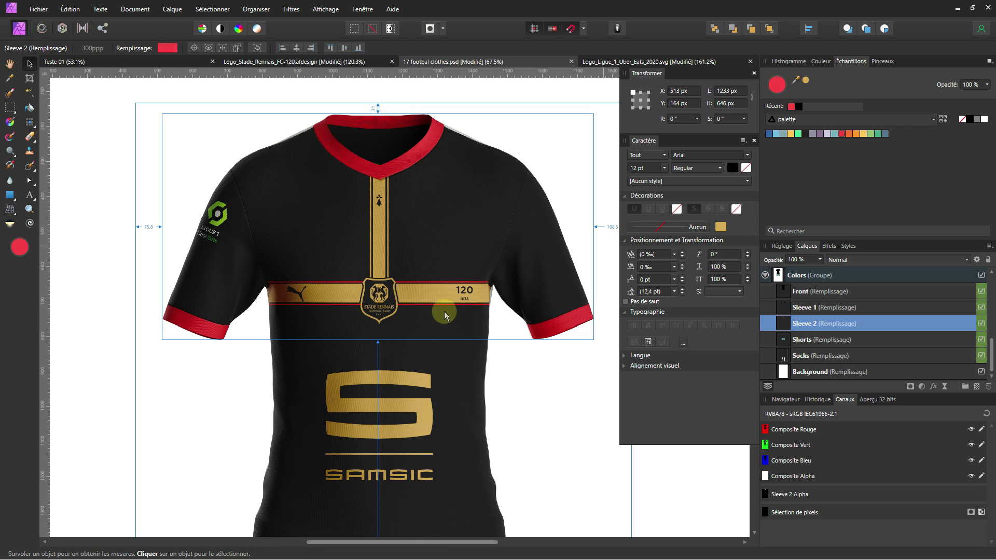
pyautogui.scroll(-3, 444, 311)
pyautogui.scroll(2, 417, 247)
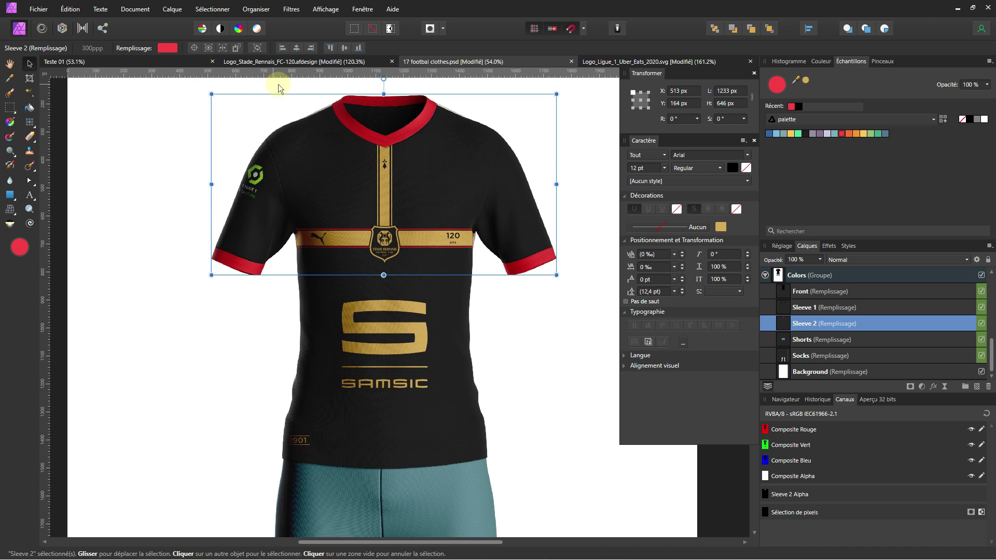
# Inspect the recoloured jersey's collar, sleeves, chest band and lower hem in the mockup.
pyautogui.scroll(2, 389, 172)
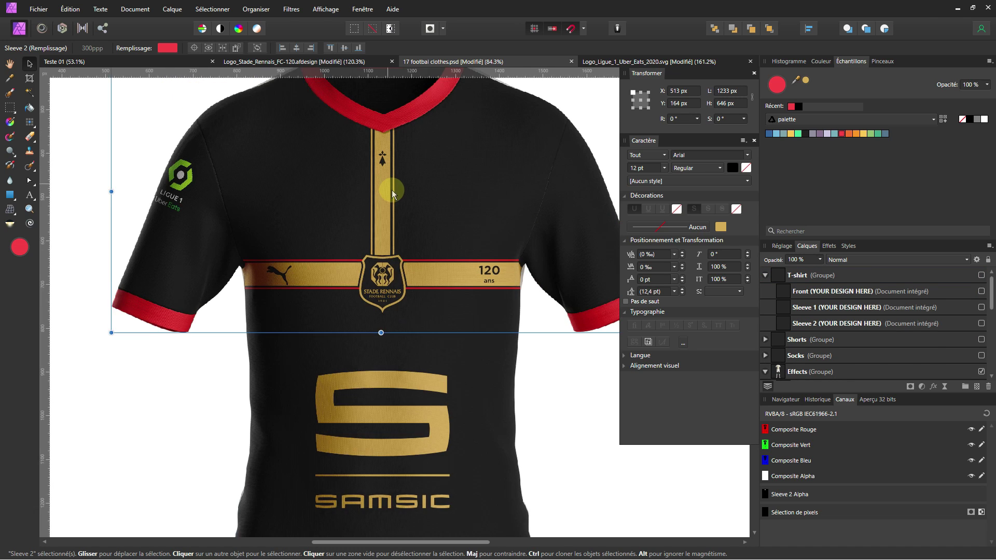
pyautogui.scroll(-2, 392, 193)
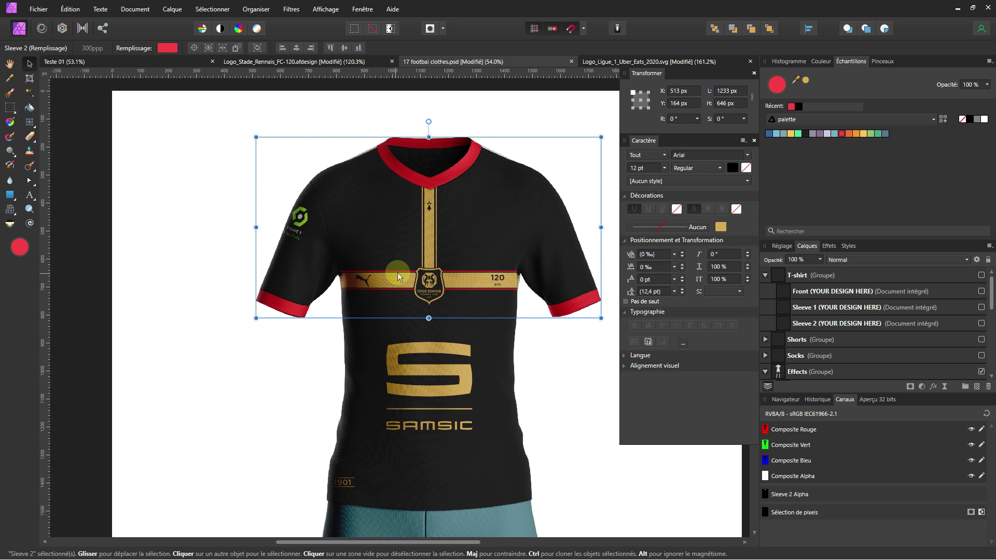
pyautogui.scroll(1, 397, 272)
pyautogui.moveTo(403, 283); pyautogui.dragTo(425, 191)
pyautogui.scroll(-1, 425, 233)
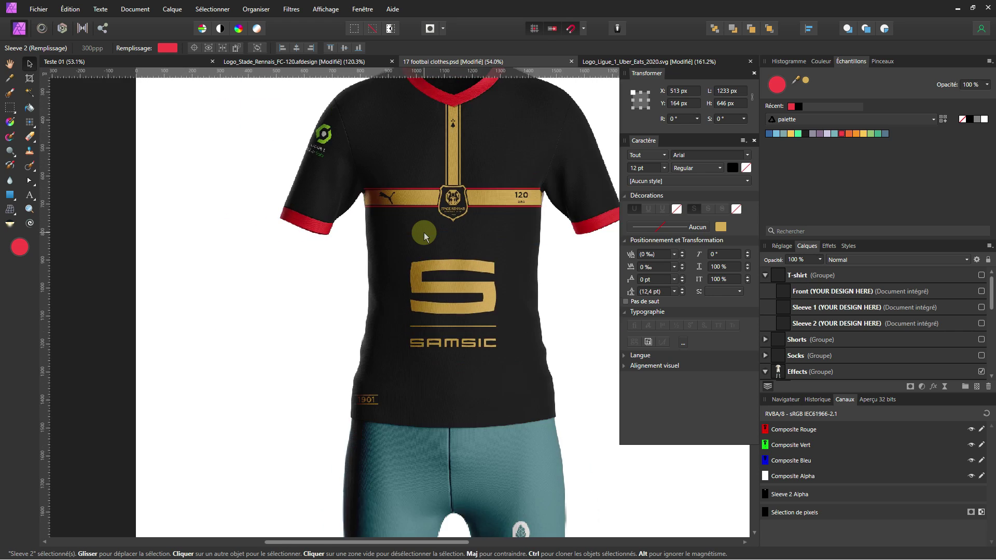
pyautogui.moveTo(424, 232); pyautogui.dragTo(419, 323)
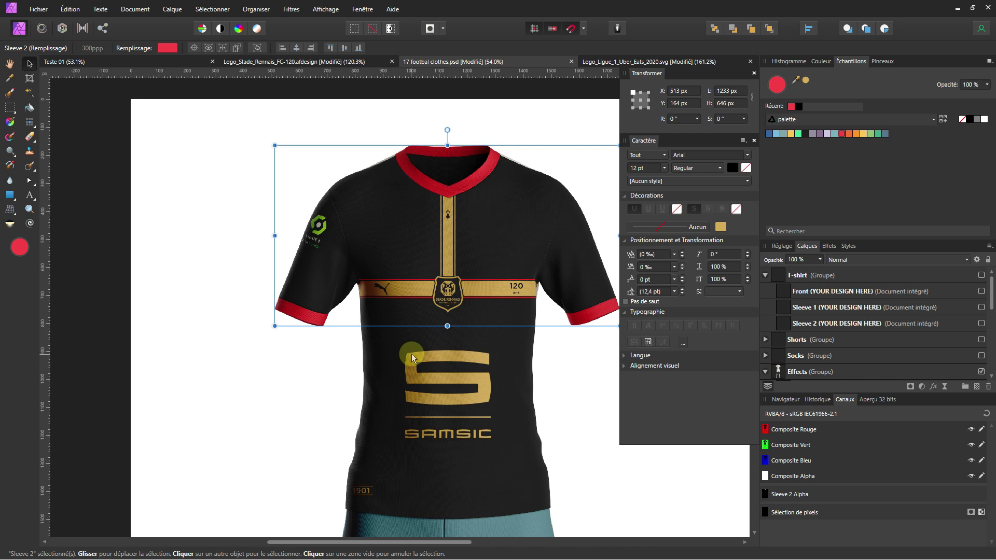
pyautogui.moveTo(441, 379); pyautogui.dragTo(370, 313)
pyautogui.scroll(-1, 325, 360)
pyautogui.scroll(1, 363, 341)
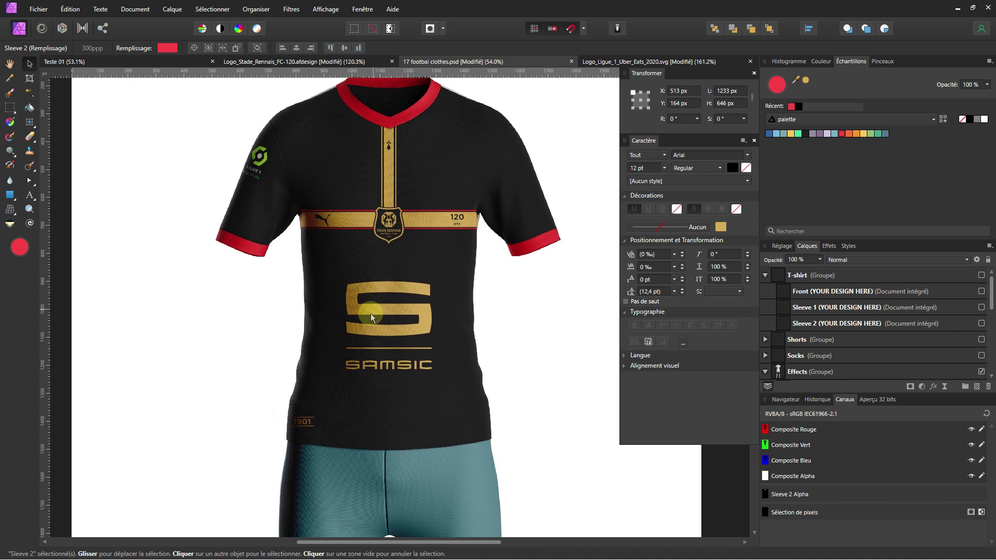
# Deselect everything and crop the mockup to 2250 × 1595 px, keeping the jersey and the top of the shorts.
pyautogui.scroll(-5, 370, 329)
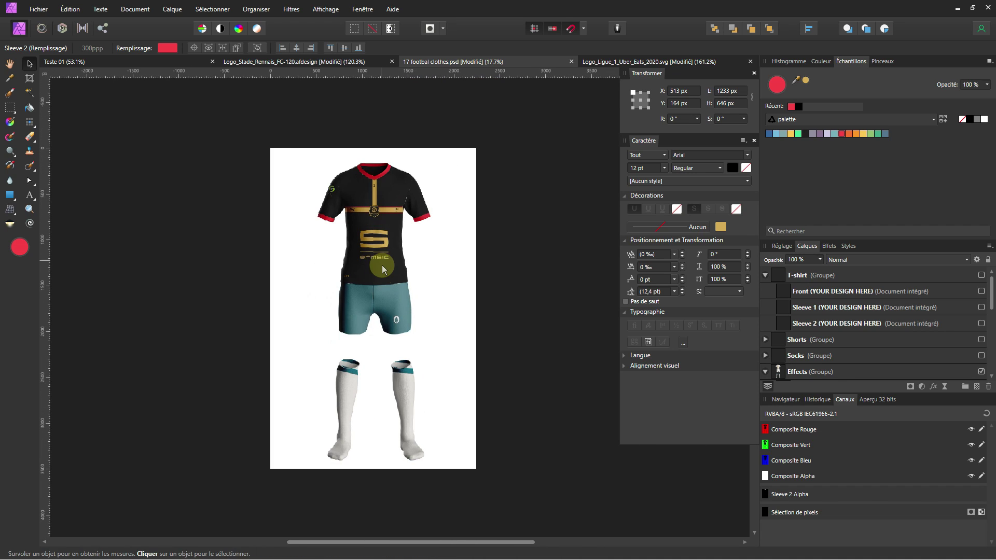
pyautogui.moveTo(382, 266); pyautogui.dragTo(395, 266)
pyautogui.click(198, 222)
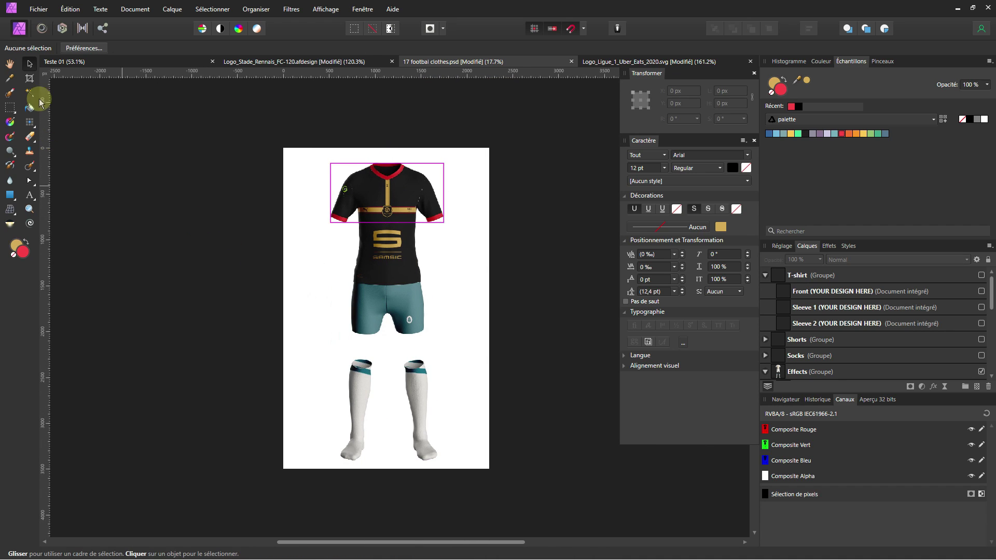
pyautogui.click(30, 78)
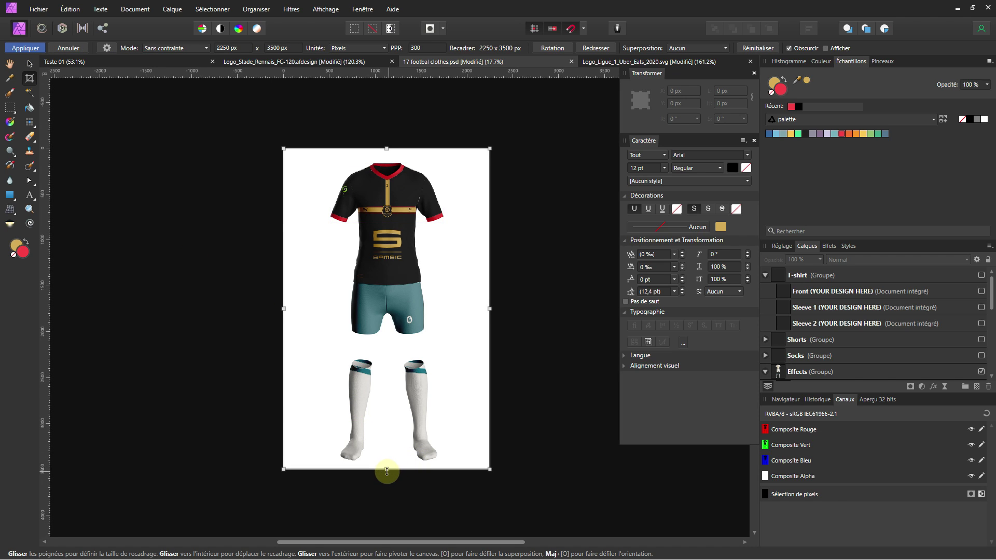
pyautogui.moveTo(389, 430); pyautogui.dragTo(407, 394)
pyautogui.scroll(4, 391, 280)
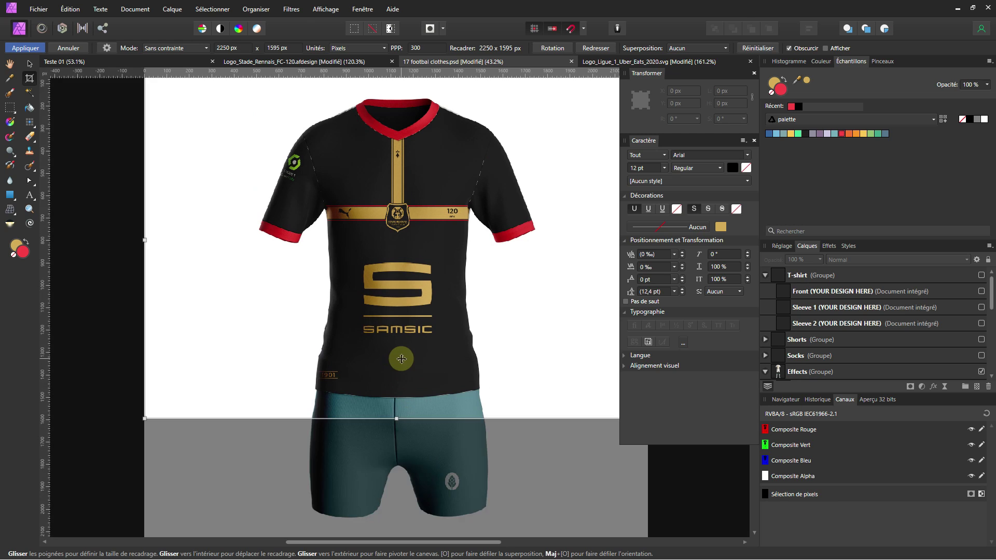
pyautogui.moveTo(401, 358); pyautogui.dragTo(381, 396)
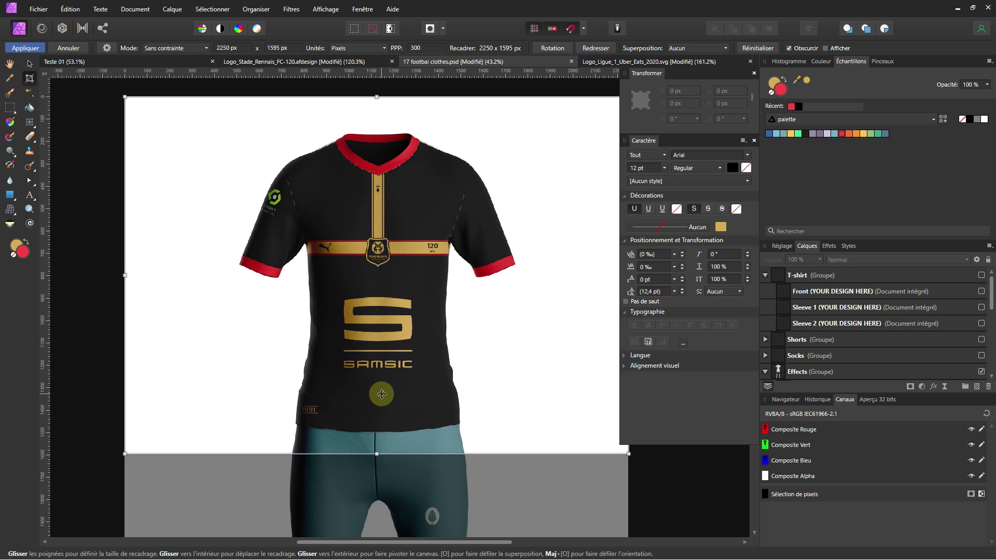
pyautogui.click(25, 49)
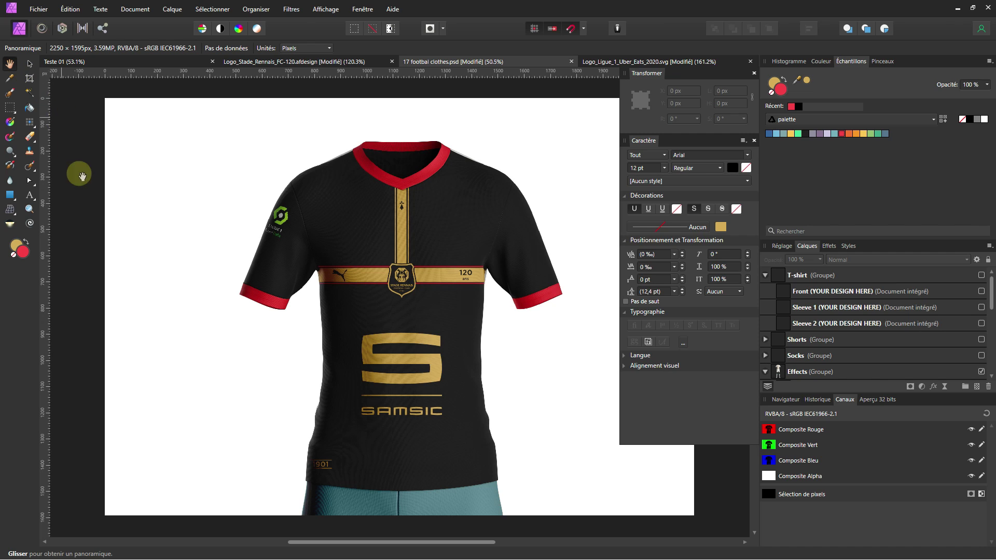
# Examine the jersey's lower hem and select the Shadows pixel layer inside the Effects group.
pyautogui.scroll(-2, 420, 433)
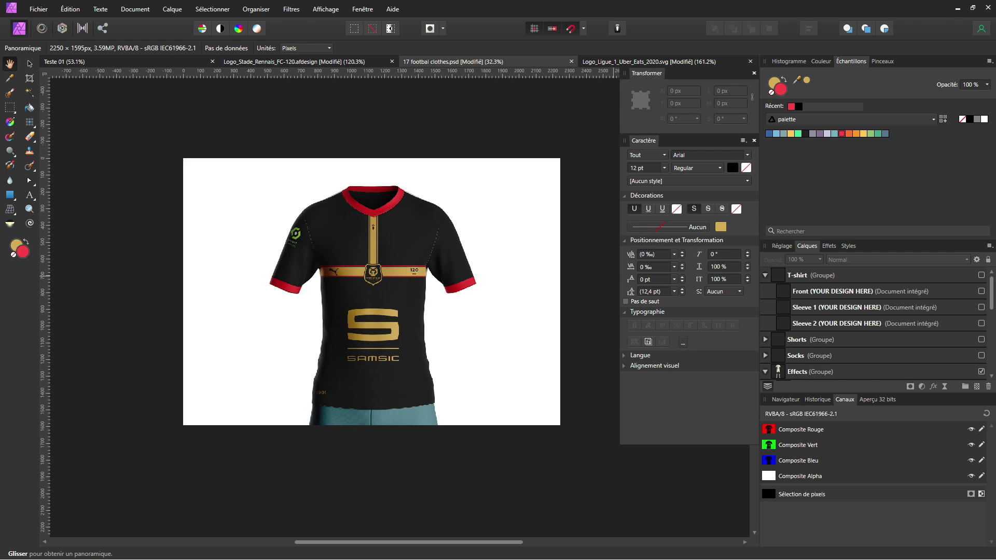
pyautogui.scroll(4, 378, 405)
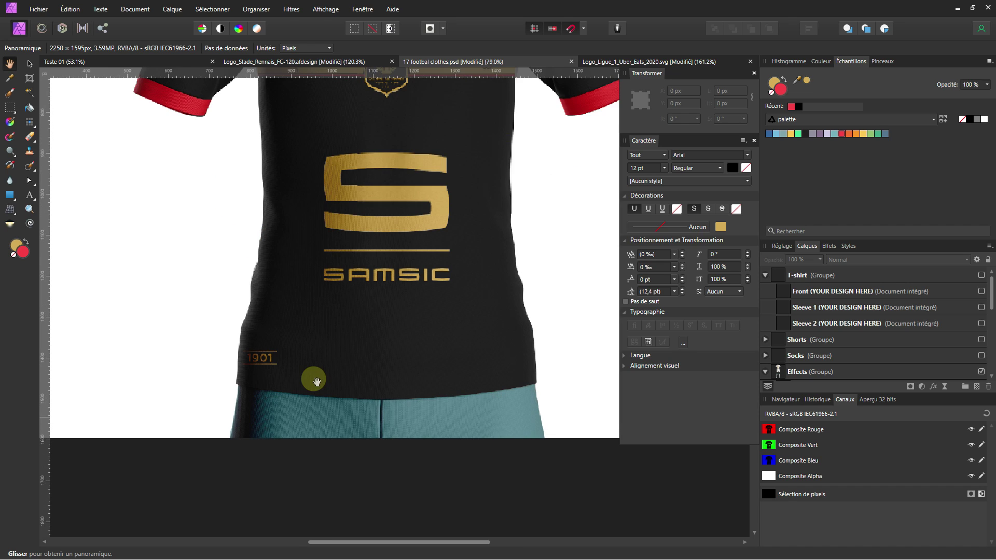
pyautogui.moveTo(315, 380); pyautogui.dragTo(283, 351)
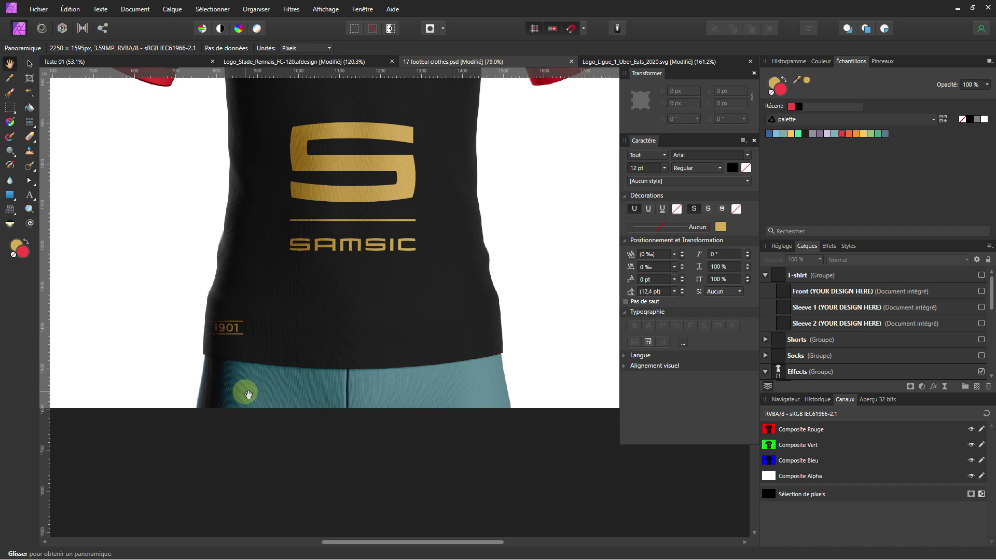
pyautogui.scroll(-2, 378, 396)
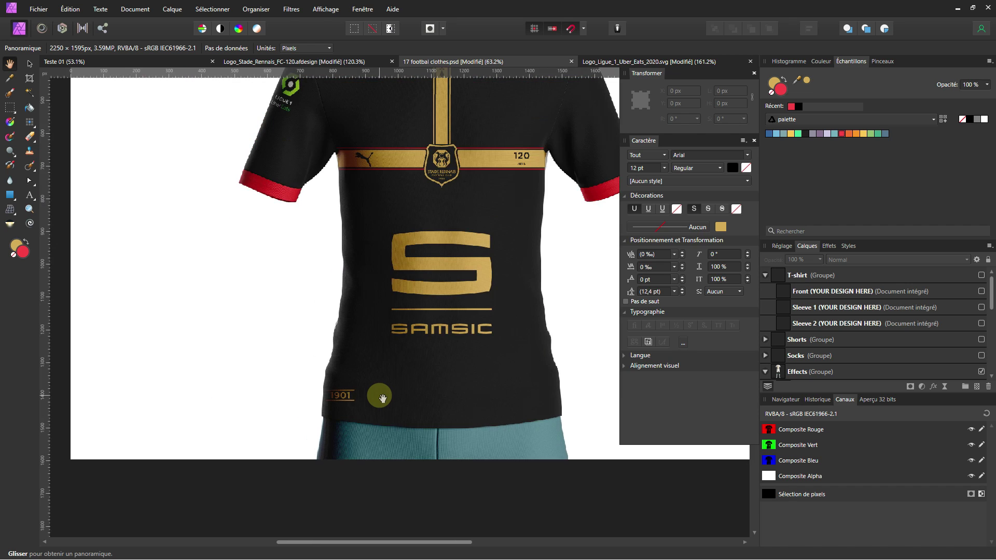
pyautogui.moveTo(382, 398); pyautogui.dragTo(352, 418)
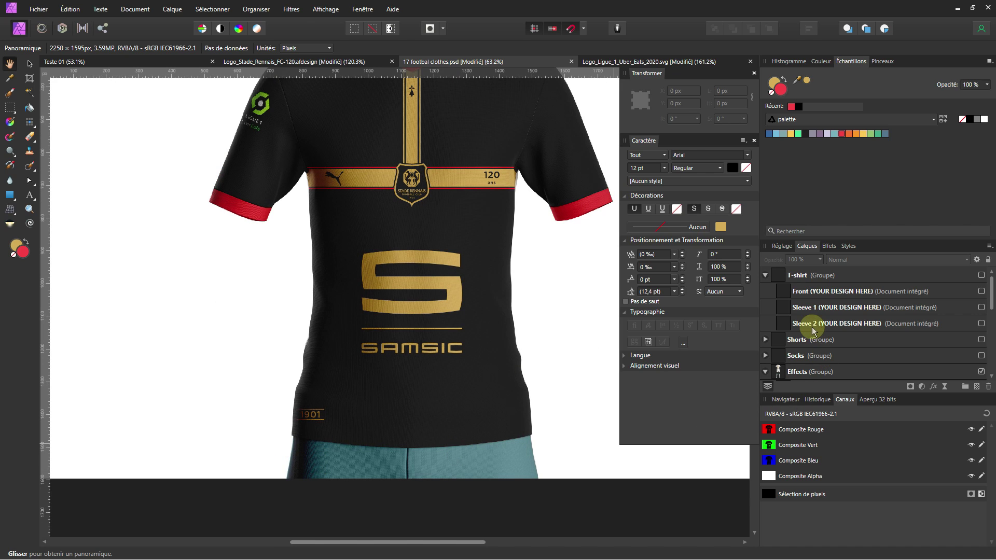
pyautogui.scroll(-3, 813, 331)
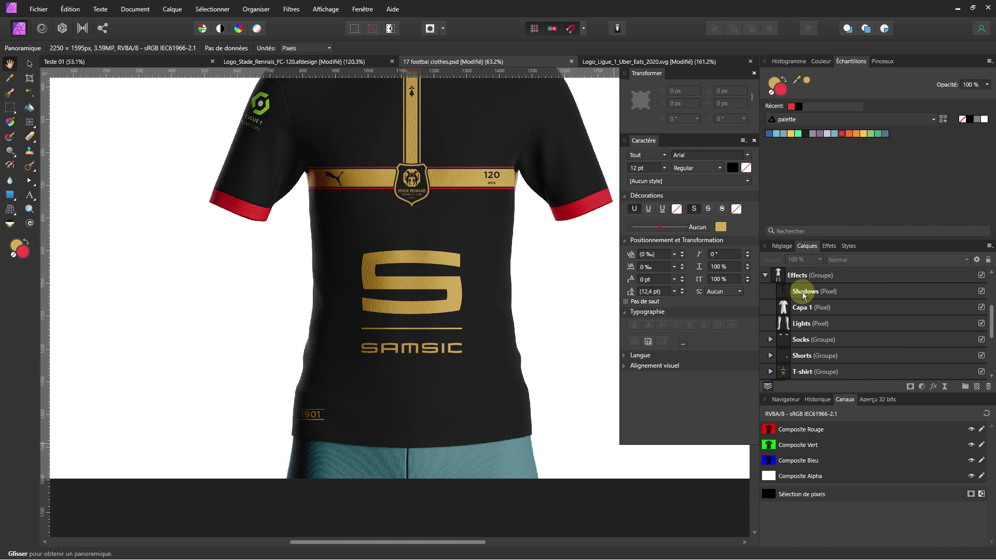
pyautogui.click(804, 294)
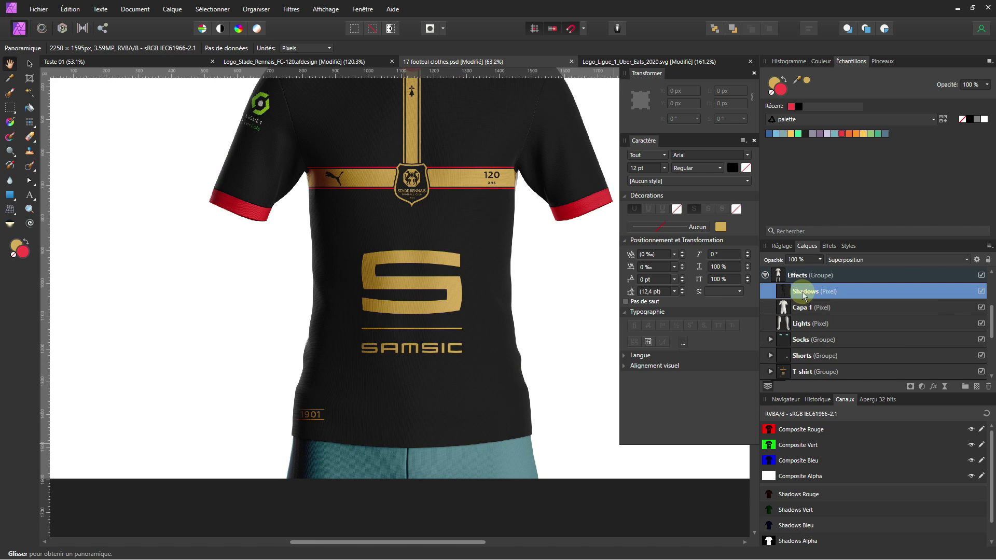
# Start a Pen tool curve at the jersey's lower hem corner beside the 1901 mark, at about X 765, Y 1462 px.
pyautogui.click(9, 109)
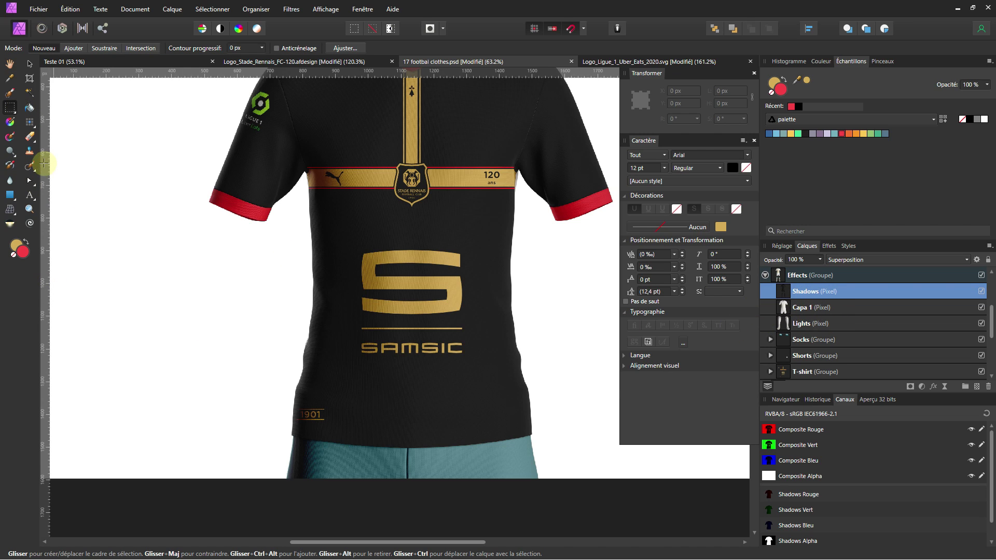
pyautogui.click(28, 180)
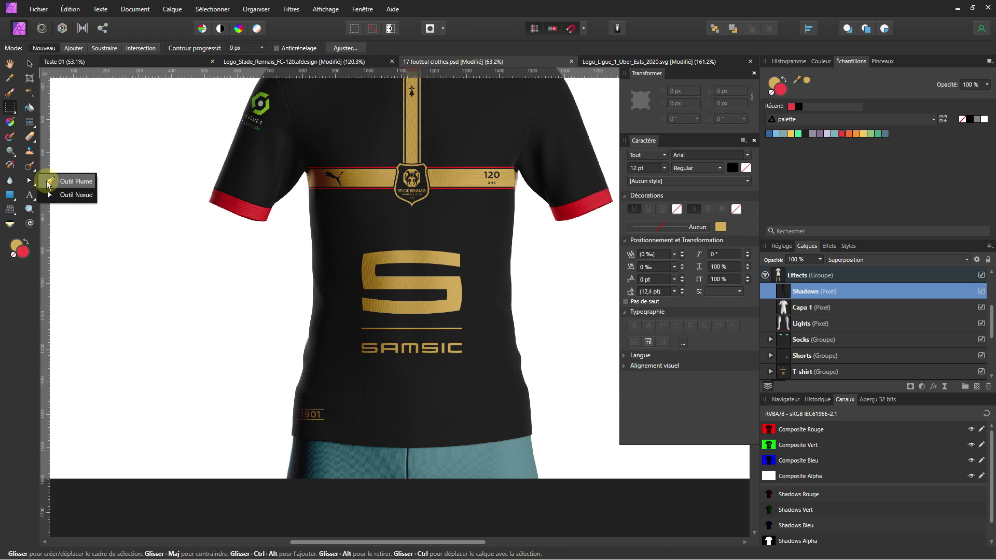
pyautogui.click(48, 183)
pyautogui.scroll(6, 389, 406)
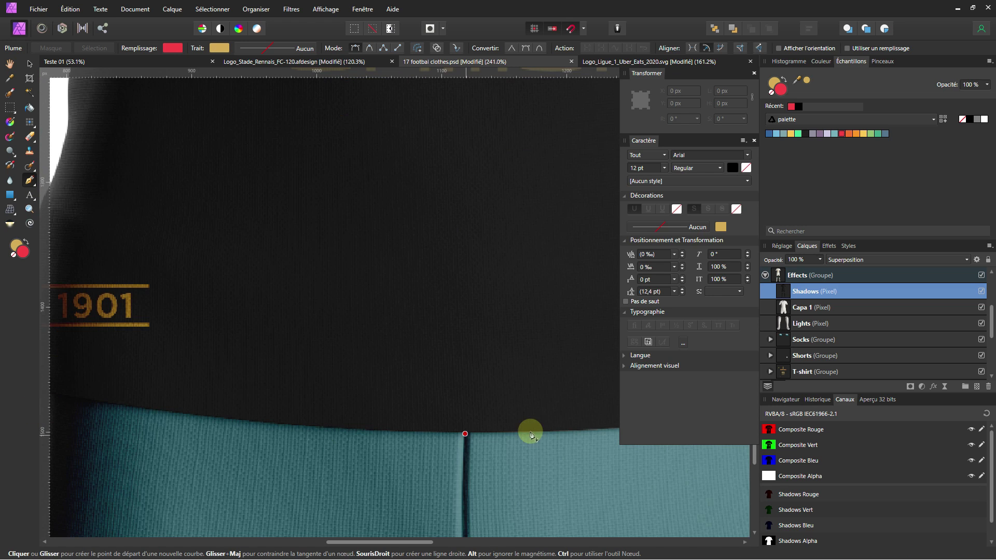
pyautogui.hscroll(-8, 346, 422)
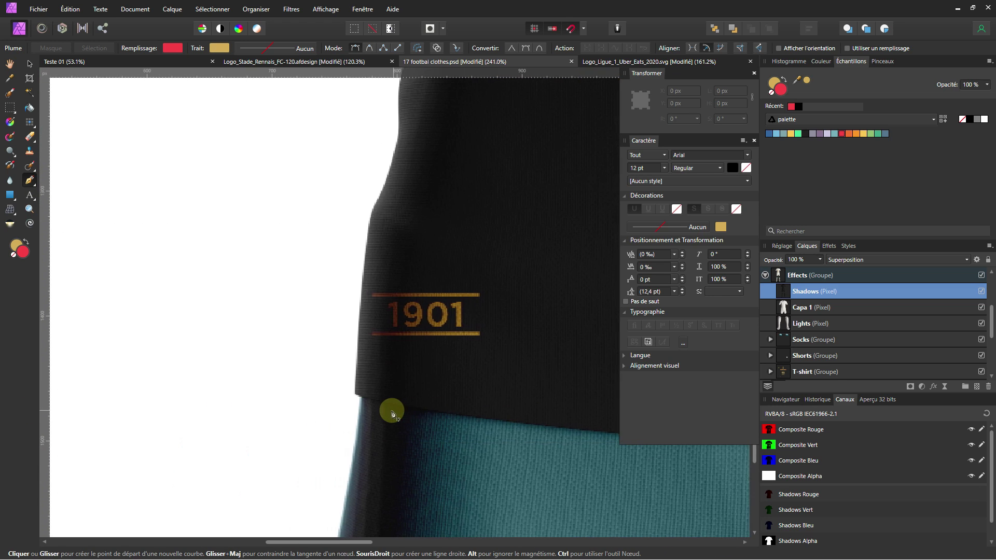
pyautogui.scroll(-3, 405, 352)
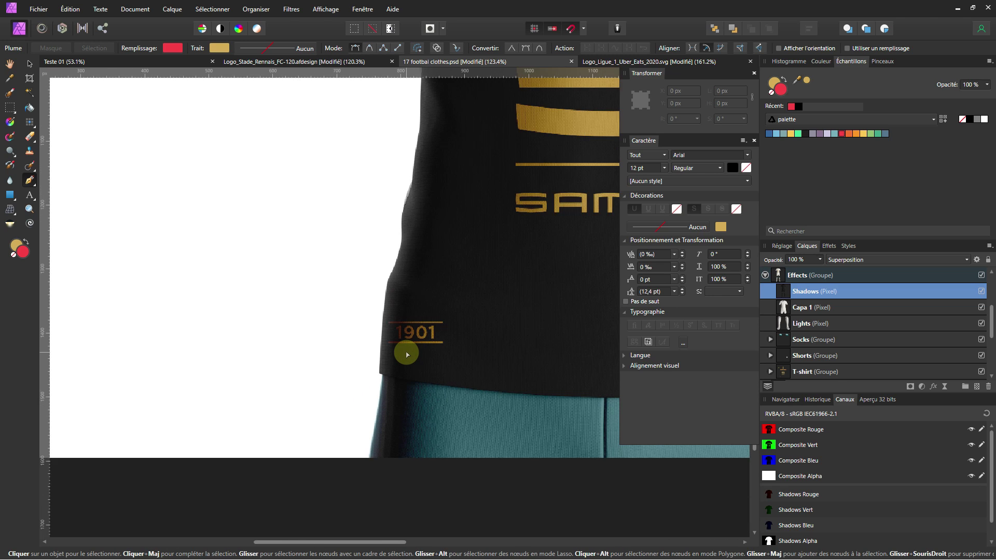
pyautogui.scroll(-1, 407, 355)
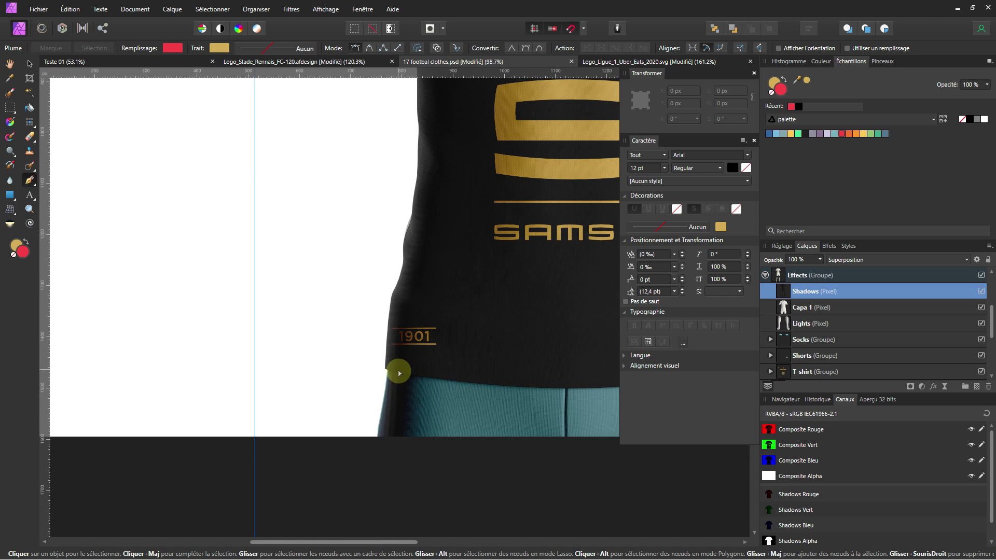
pyautogui.scroll(10, 399, 373)
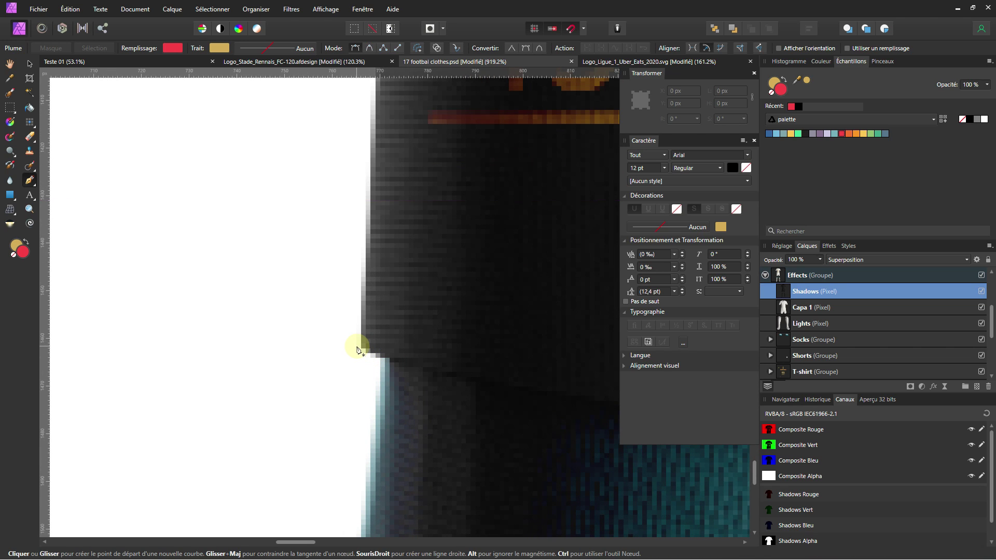
pyautogui.click(357, 350)
# Extend the curve straight across to the opposite hem corner and adjust that node to X 1500, Y 1459 px.
pyautogui.scroll(-8, 363, 347)
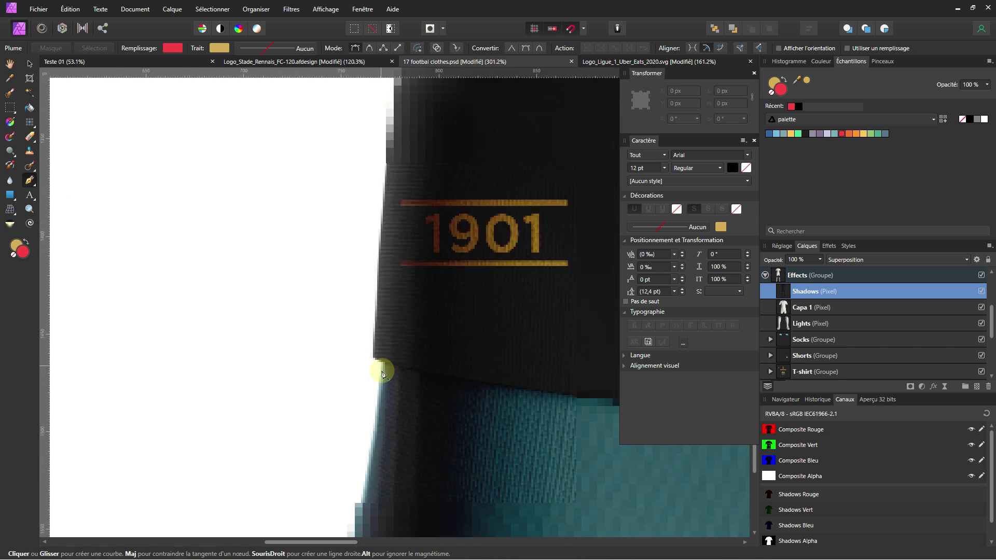
pyautogui.moveTo(443, 381); pyautogui.dragTo(264, 376)
pyautogui.scroll(-2, 427, 364)
pyautogui.moveTo(427, 363); pyautogui.dragTo(363, 366)
pyautogui.scroll(8, 497, 368)
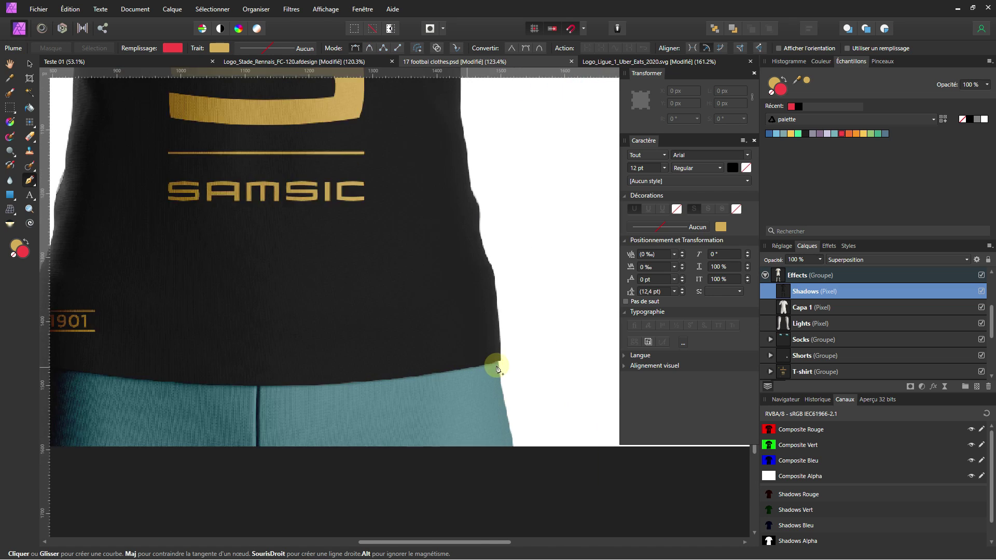
pyautogui.scroll(4, 535, 354)
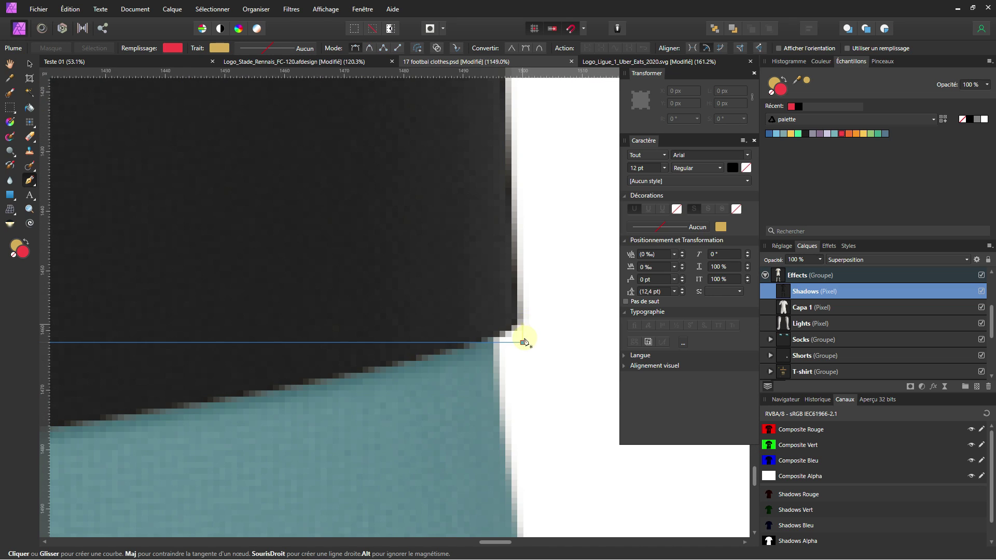
pyautogui.click(524, 342)
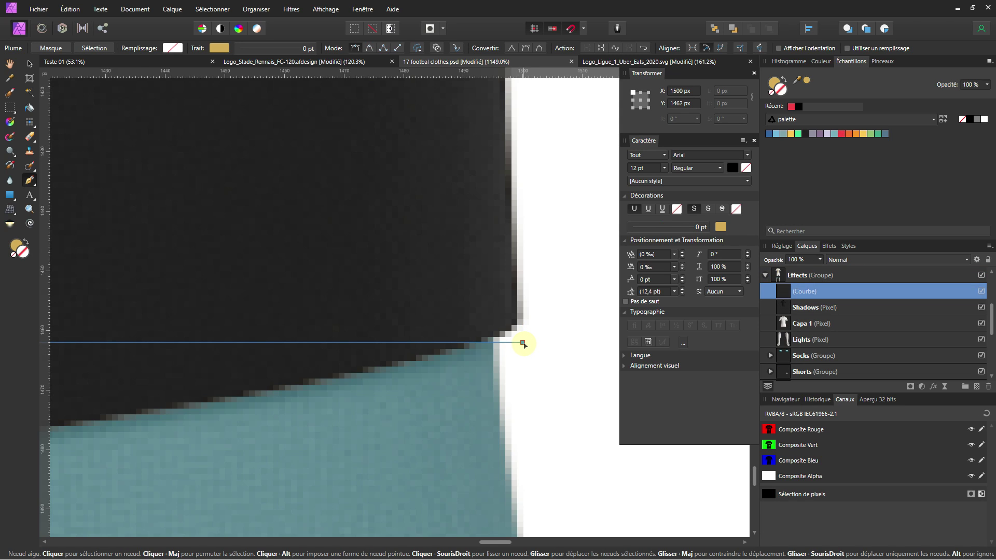
pyautogui.moveTo(524, 343)
pyautogui.mouseDown()
pyautogui.moveTo(534, 348)
pyautogui.moveTo(521, 380)
pyautogui.moveTo(511, 354)
pyautogui.moveTo(523, 325)
pyautogui.mouseUp()
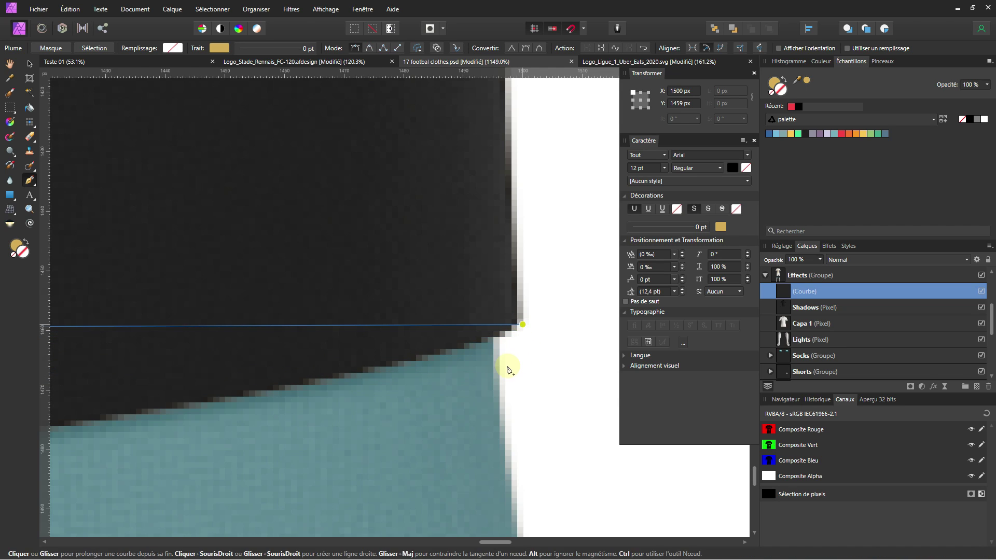
# Bend the straight segment downward so it follows the curved hem between the jersey and the shorts.
pyautogui.scroll(-15, 513, 353)
pyautogui.scroll(8, 443, 369)
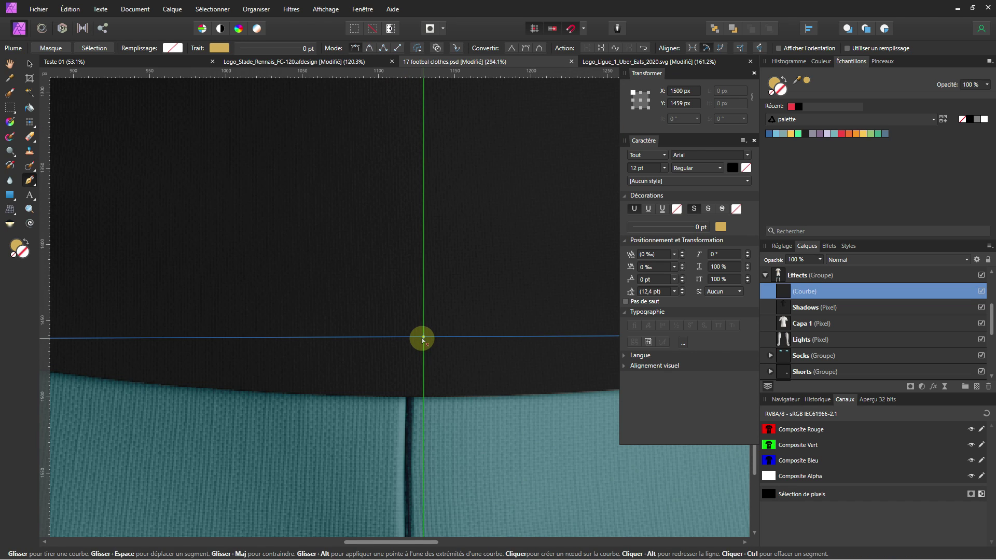
pyautogui.moveTo(423, 338); pyautogui.dragTo(419, 398)
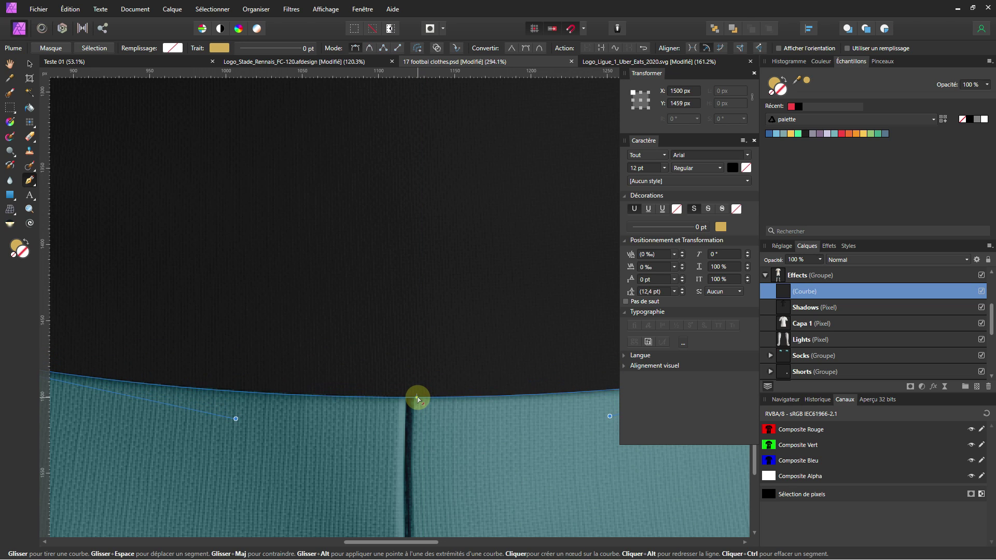
pyautogui.scroll(-4, 418, 398)
pyautogui.scroll(-2, 418, 414)
pyautogui.scroll(2, 556, 400)
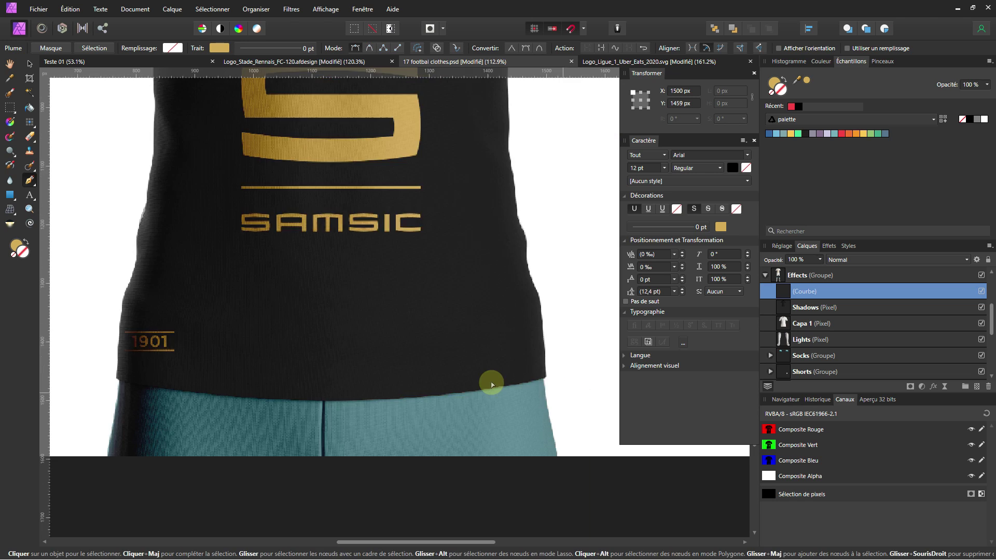
pyautogui.scroll(5, 492, 384)
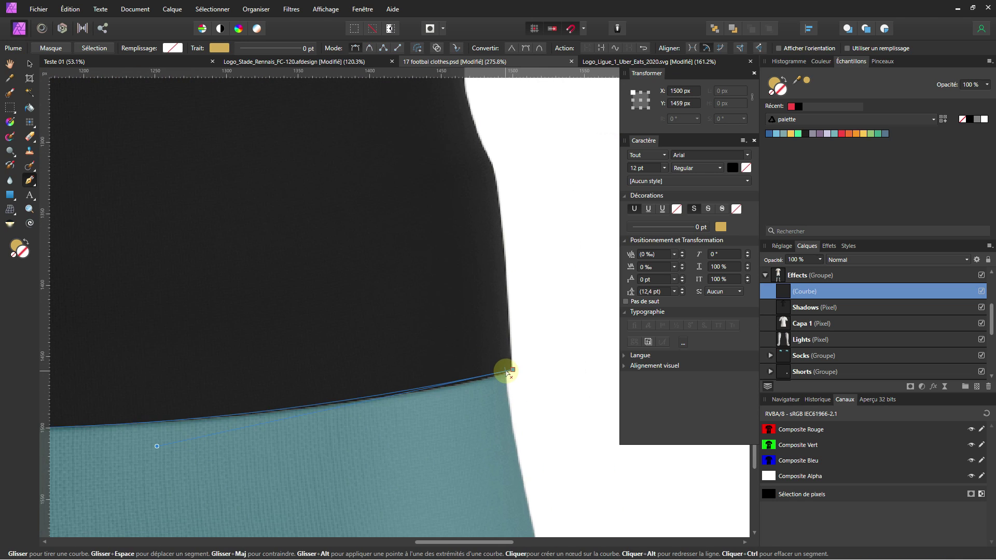
pyautogui.scroll(5, 508, 372)
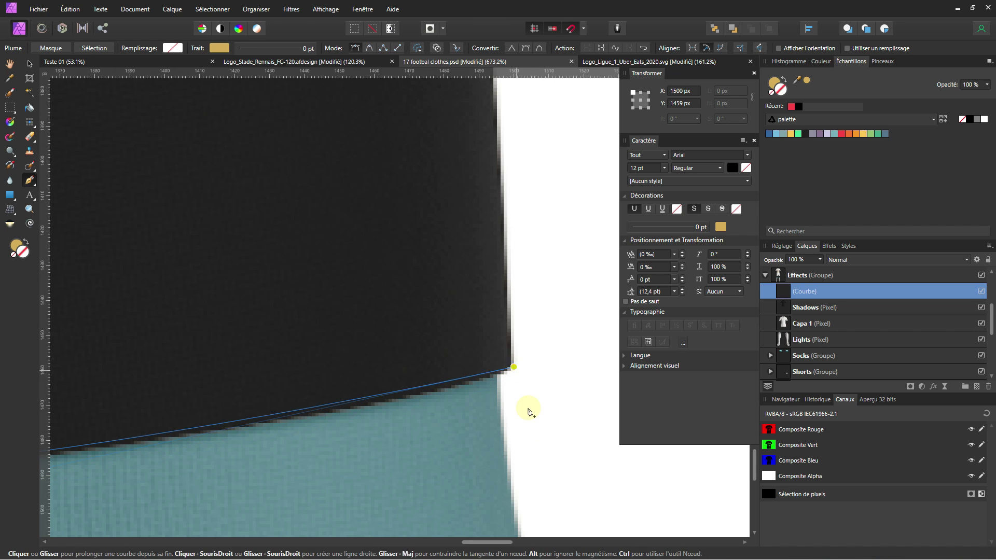
pyautogui.scroll(-8, 529, 410)
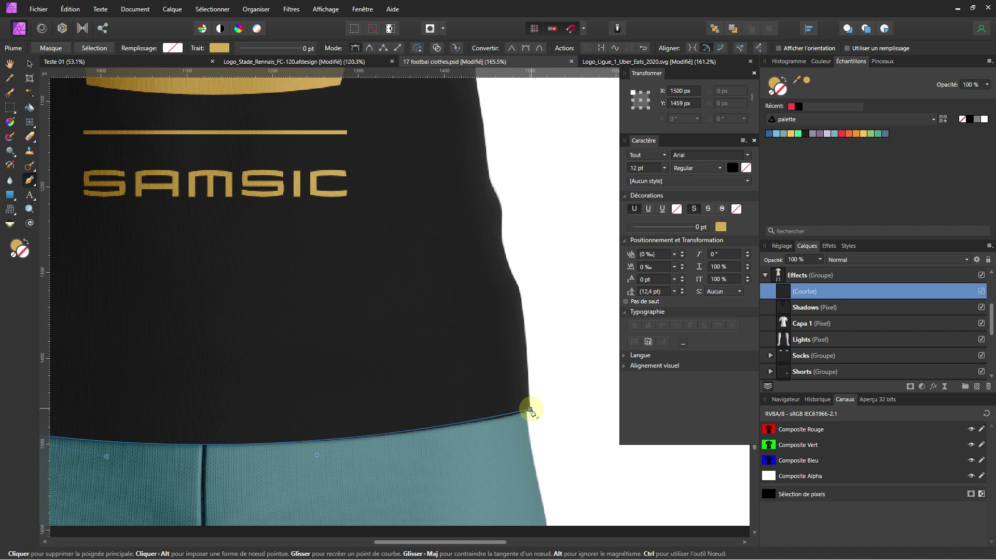
pyautogui.scroll(-1, 547, 441)
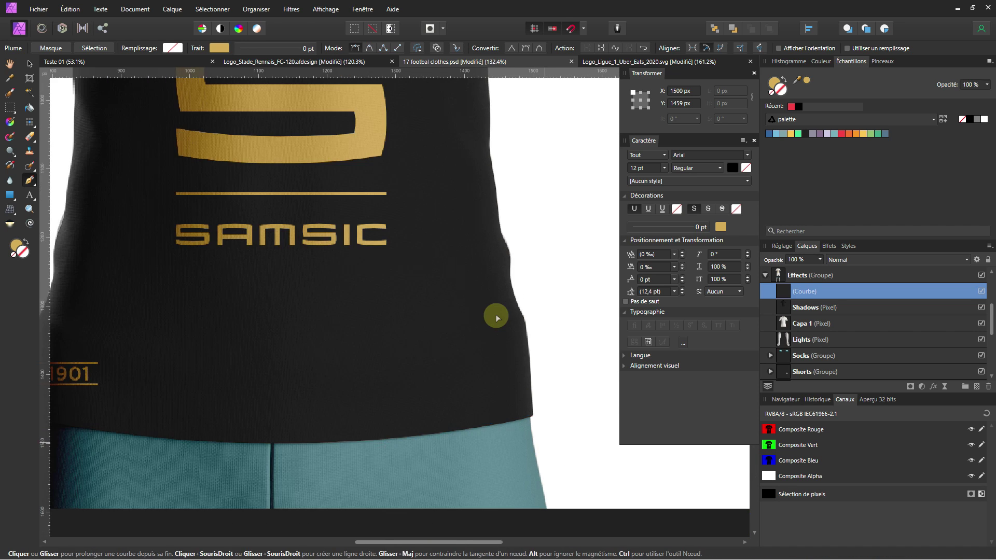
# Close the path around the shorts with two nodes below the canvas, at about X 1549, Y 1615 and X 704, Y 1619 px.
pyautogui.moveTo(497, 316); pyautogui.dragTo(438, 171)
pyautogui.click(509, 377)
pyautogui.moveTo(389, 398); pyautogui.dragTo(533, 398)
pyautogui.moveTo(209, 426); pyautogui.dragTo(338, 420)
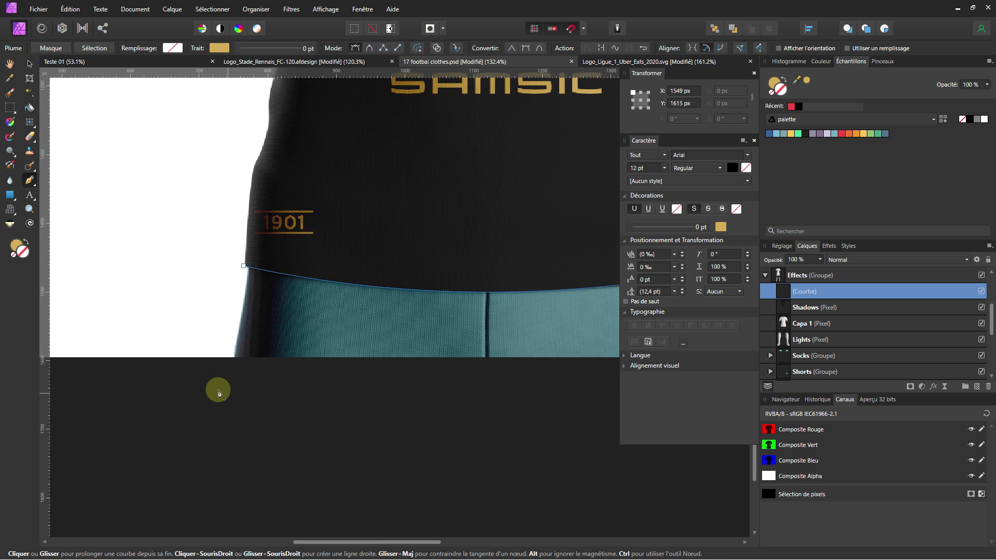
pyautogui.click(202, 374)
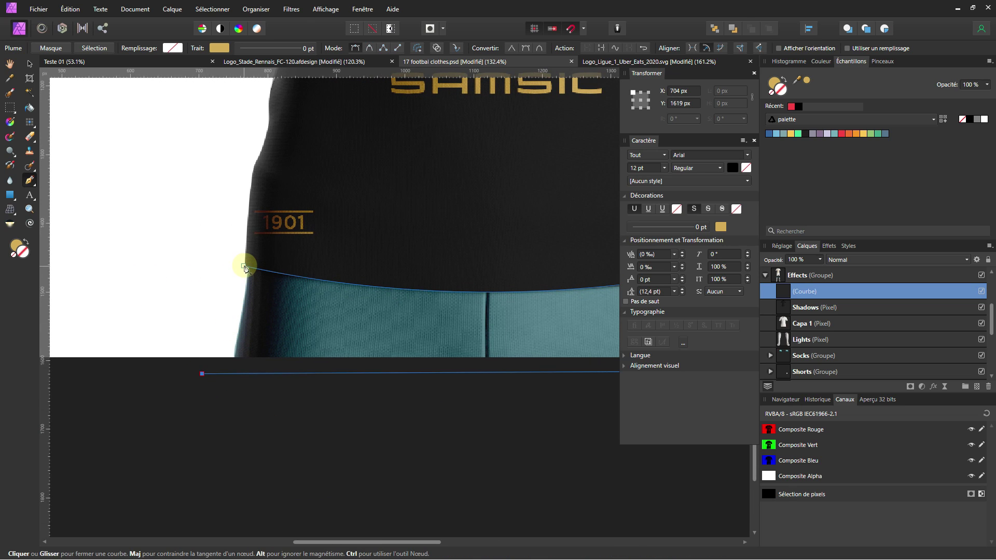
pyautogui.click(244, 267)
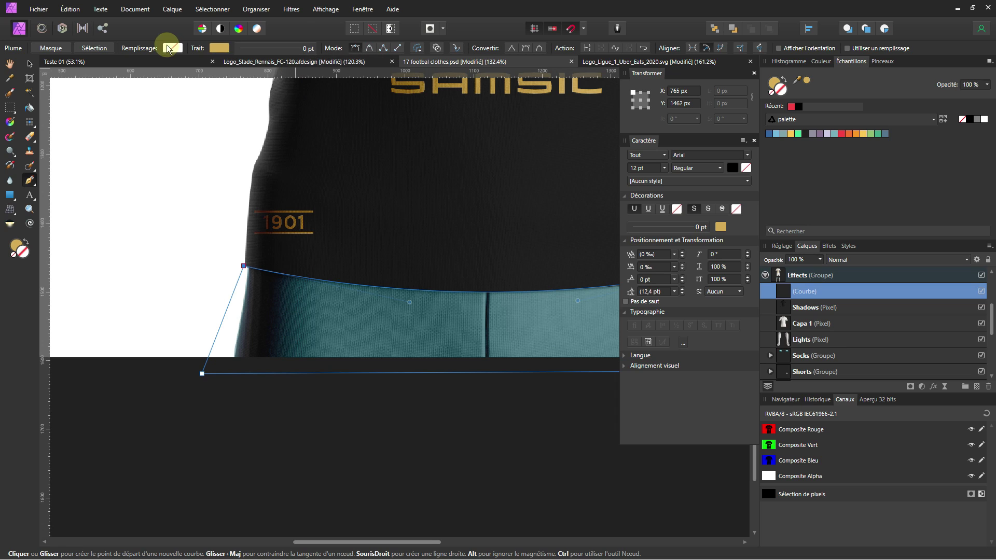
# Convert the closed path into a pixel selection and clear the selected area from the Shadows layer.
pyautogui.click(96, 50)
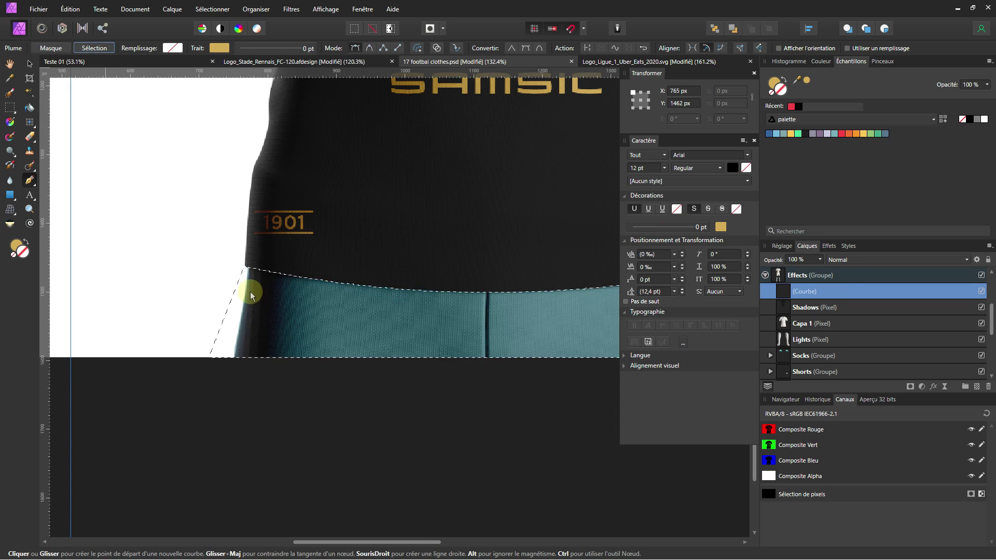
pyautogui.scroll(-1, 275, 304)
pyautogui.moveTo(274, 301); pyautogui.dragTo(100, 295)
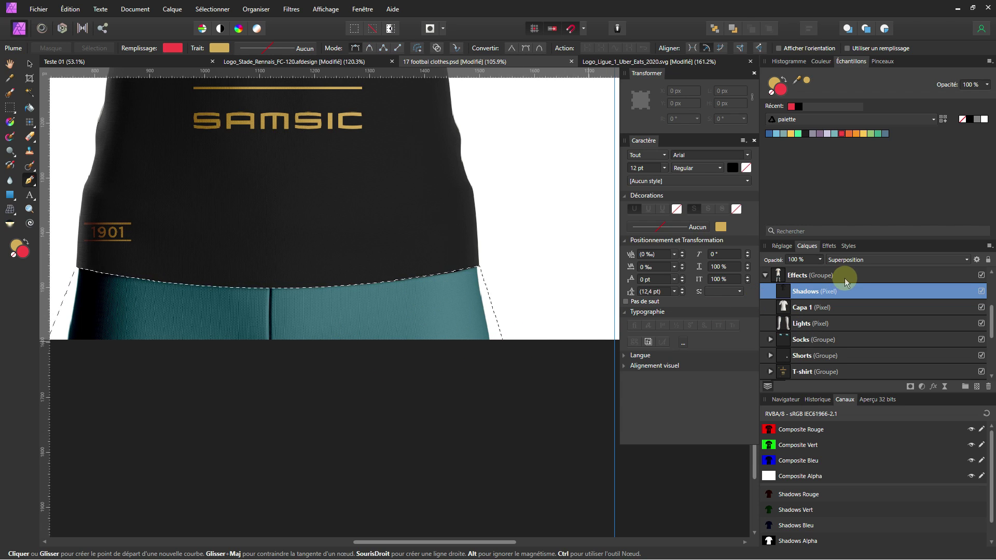
# Clear the selected shorts area from the Capa 1 layer and from the Shorts fill layer in the Colors group.
pyautogui.click(803, 310)
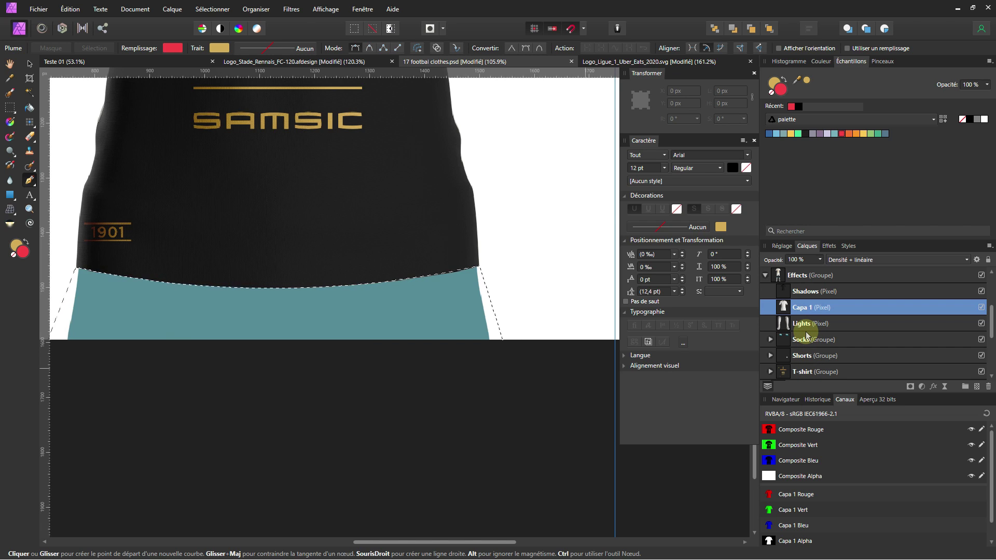
pyautogui.scroll(-3, 805, 332)
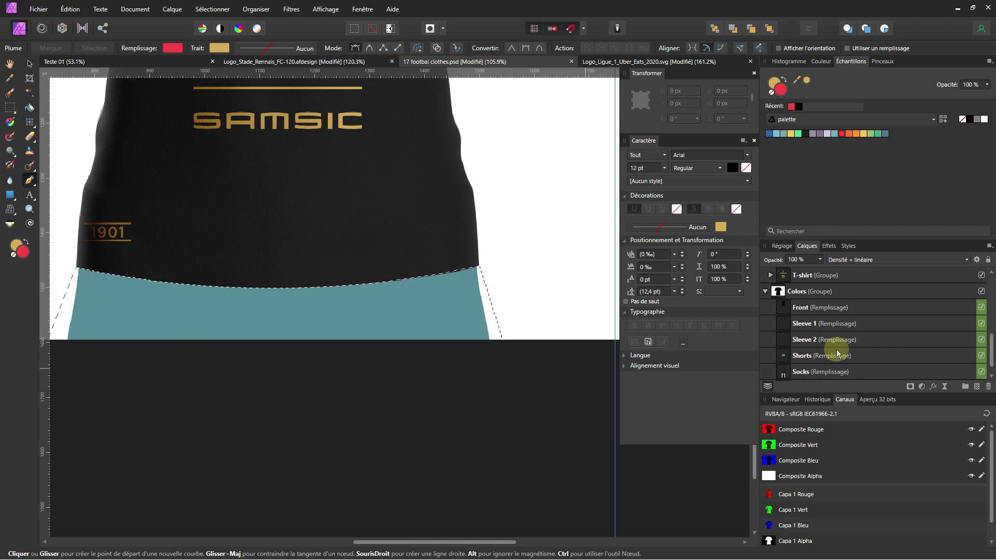
pyautogui.click(825, 356)
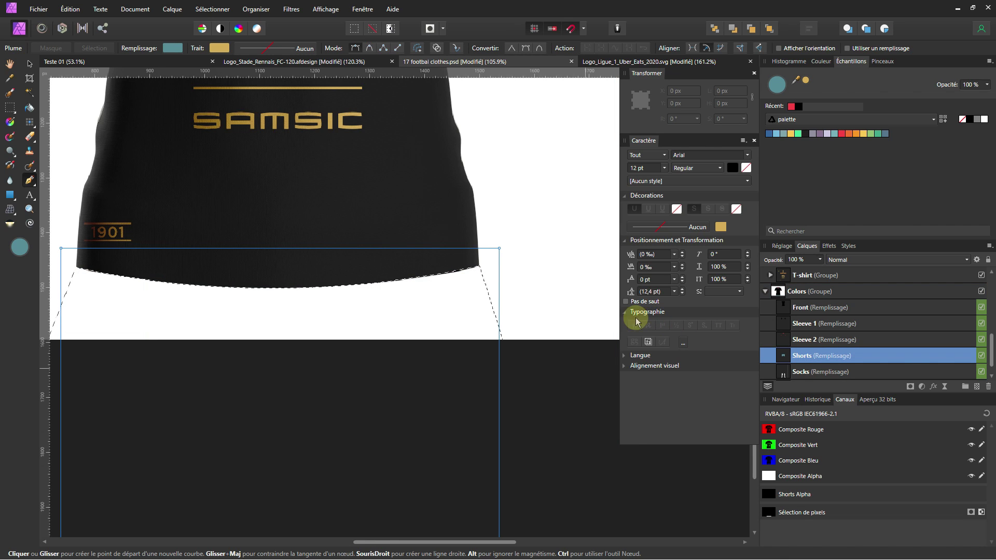
pyautogui.scroll(-3, 362, 310)
pyautogui.moveTo(334, 286); pyautogui.dragTo(383, 436)
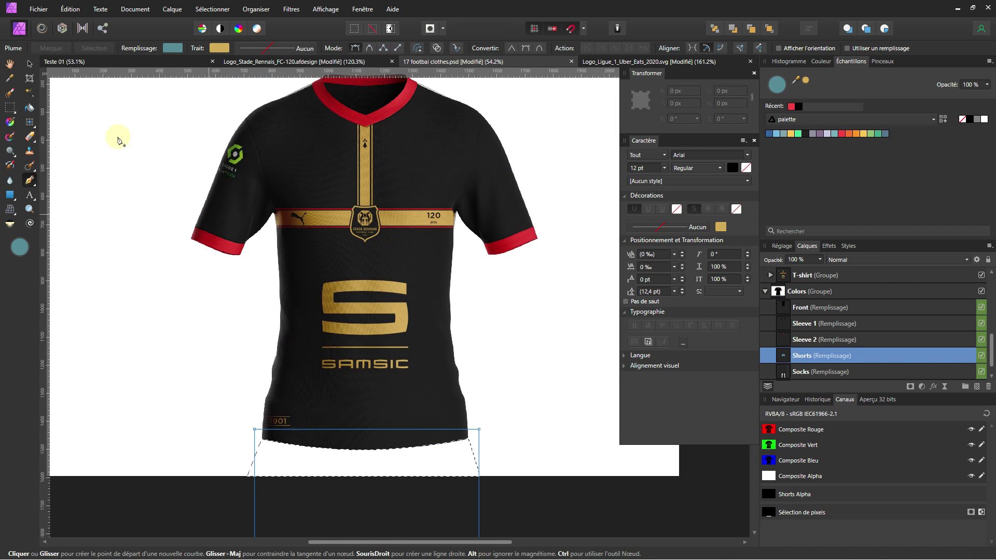
# Deselect the pixel selection left around the removed shorts.
pyautogui.click(10, 107)
pyautogui.click(155, 233)
pyautogui.moveTo(339, 333); pyautogui.dragTo(356, 358)
pyautogui.moveTo(434, 333); pyautogui.dragTo(379, 336)
pyautogui.scroll(-1, 387, 342)
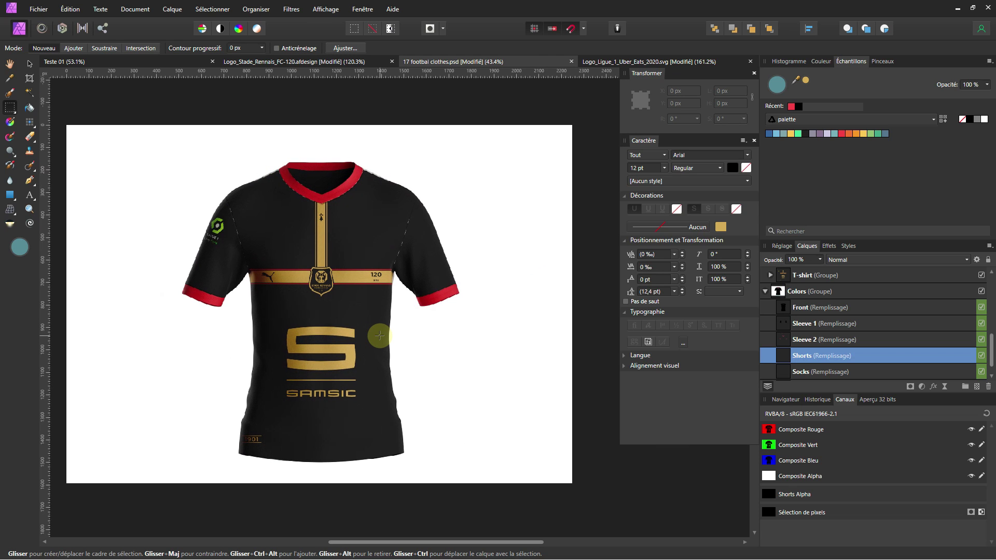
pyautogui.scroll(-1, 826, 334)
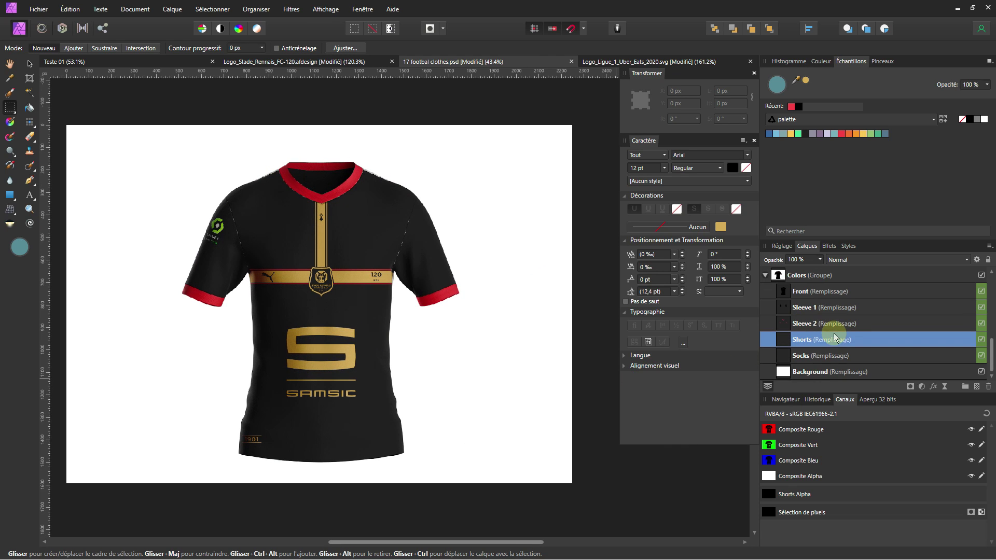
# Give the Background layer a radial black-to-white gradient, with its centre below the jersey crest and its end at the canvas's left edge.
pyautogui.click(817, 373)
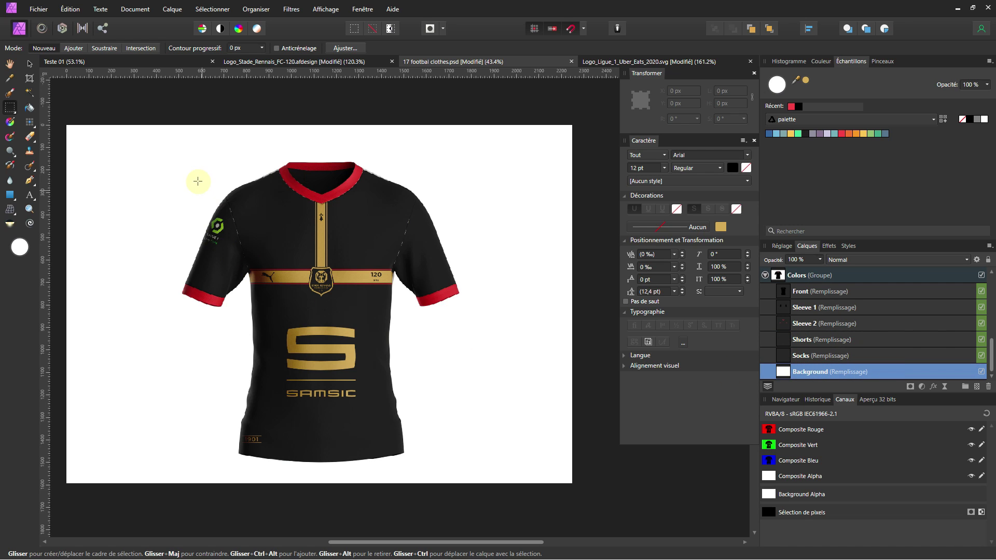
pyautogui.click(10, 122)
pyautogui.moveTo(342, 304); pyautogui.dragTo(405, 299)
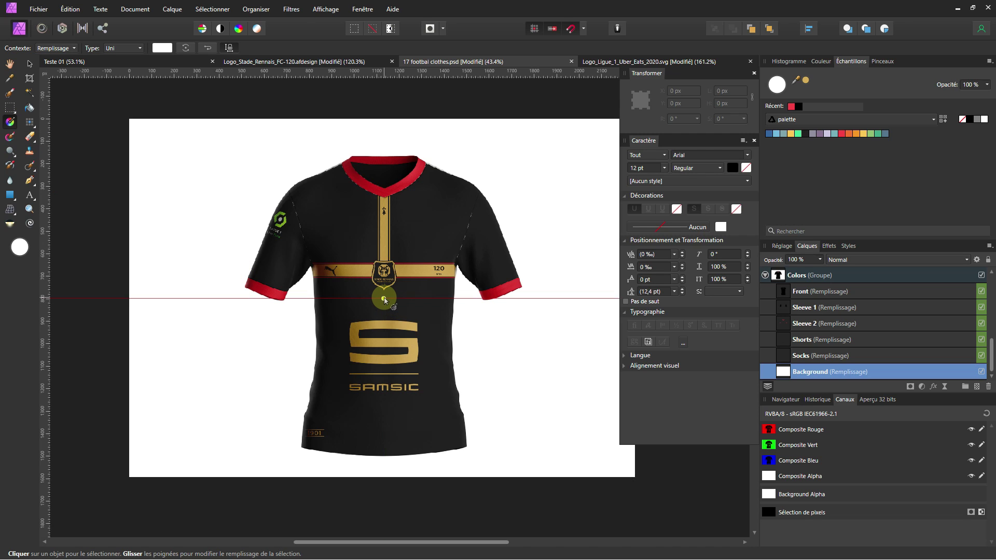
pyautogui.moveTo(384, 300); pyautogui.dragTo(129, 298)
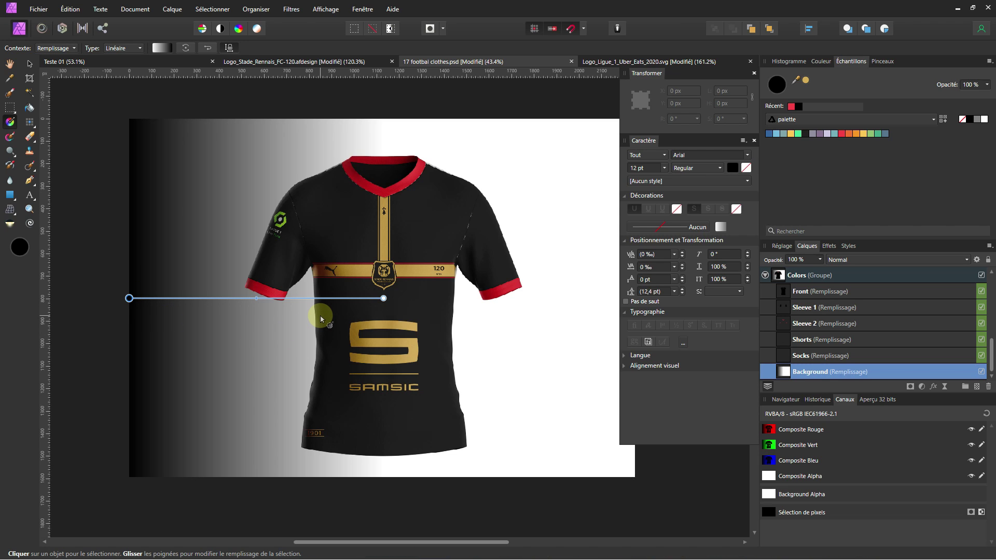
pyautogui.click(141, 49)
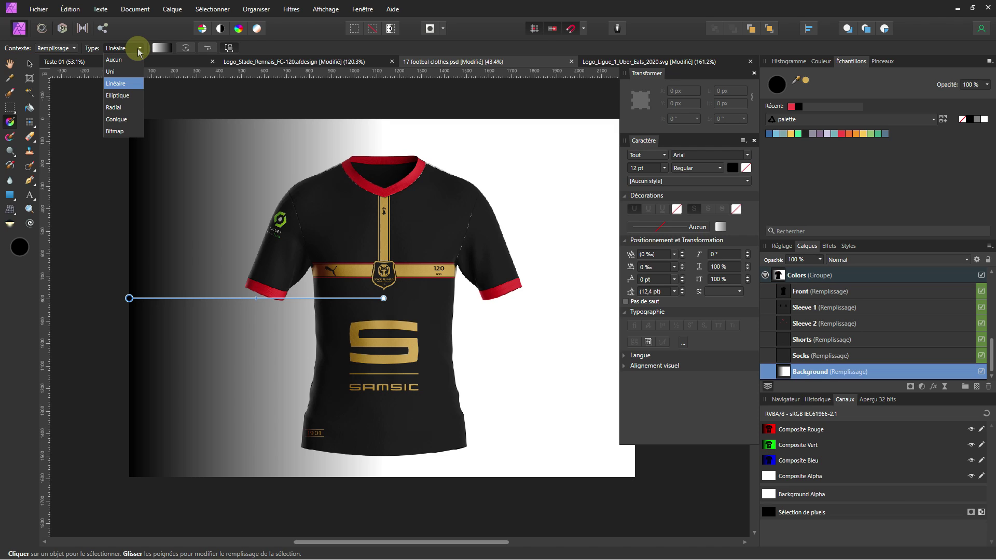
pyautogui.click(114, 108)
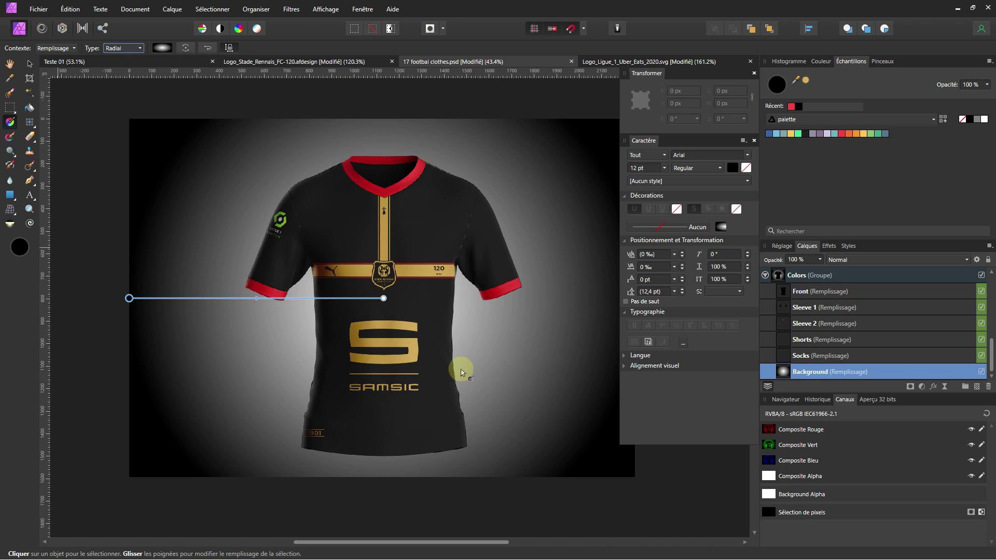
# Recolour the gradient's white centre stop with the recently used red.
pyautogui.click(383, 298)
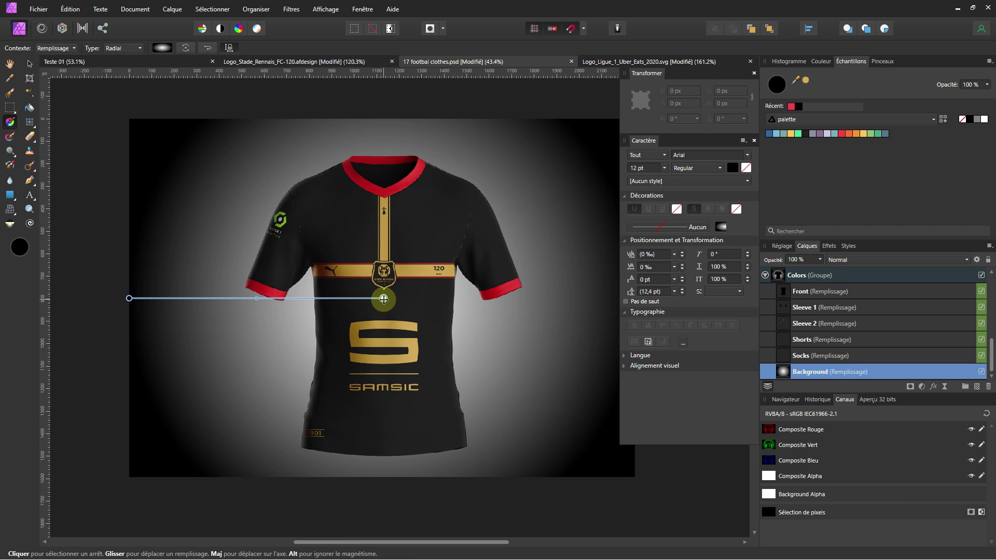
pyautogui.click(791, 108)
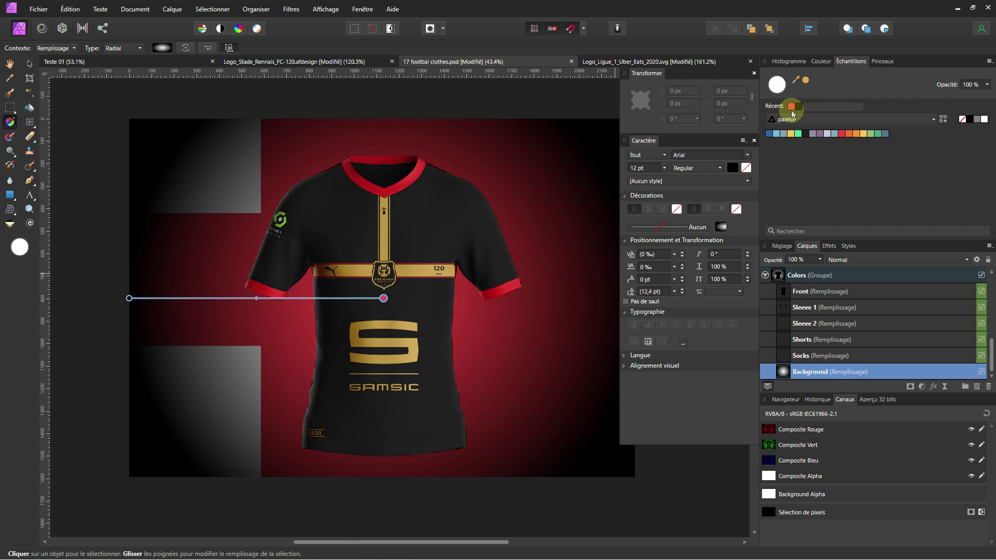
pyautogui.scroll(-1, 154, 344)
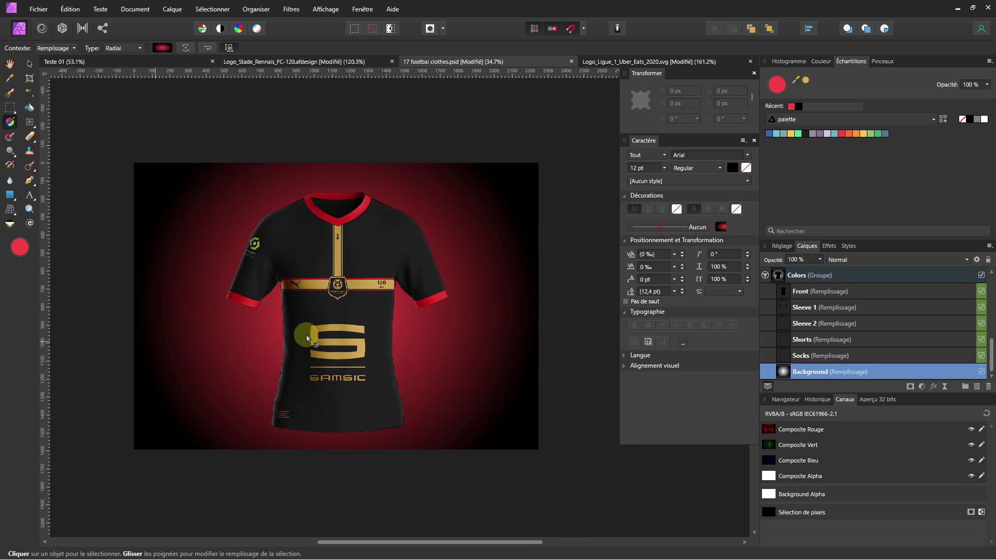
# Extend the gradient's black outer end beyond the canvas's left edge, and deselect the Background layer.
pyautogui.scroll(-1, 307, 336)
pyautogui.moveTo(306, 336); pyautogui.dragTo(471, 326)
pyautogui.moveTo(334, 301); pyautogui.dragTo(301, 301)
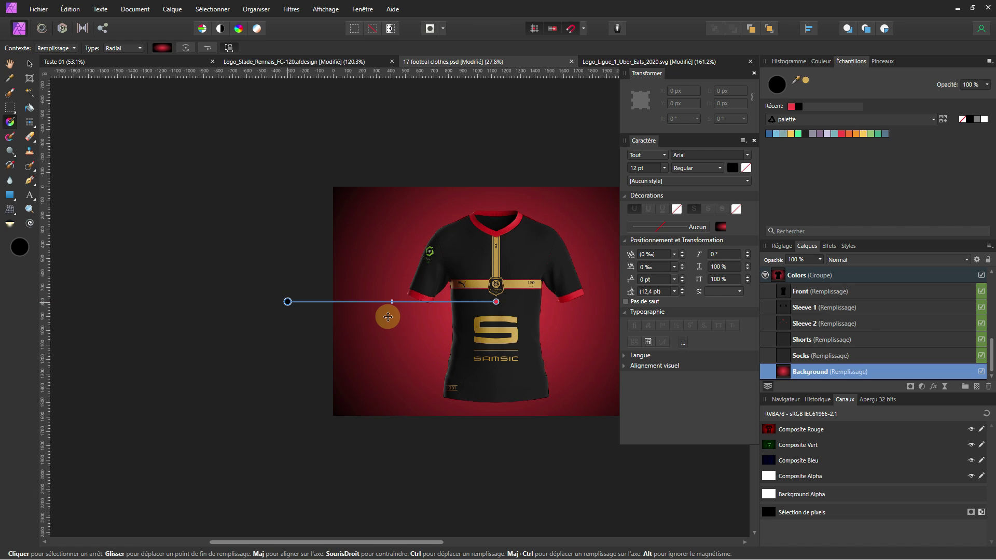
pyautogui.scroll(-1, 394, 319)
pyautogui.scroll(3, 495, 306)
pyautogui.moveTo(455, 306); pyautogui.dragTo(383, 299)
pyautogui.scroll(-1, 380, 311)
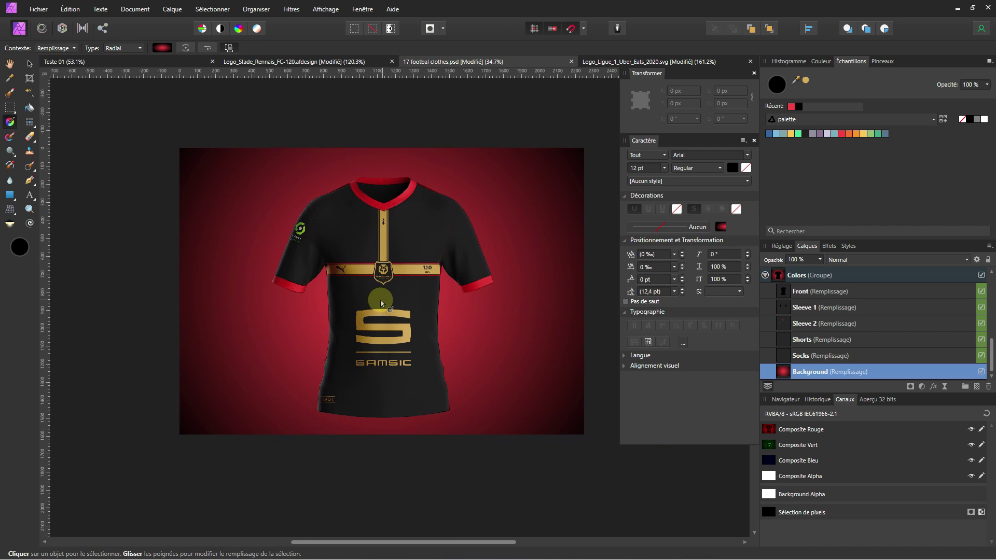
pyautogui.click(29, 64)
pyautogui.click(101, 160)
pyautogui.scroll(-1, 451, 345)
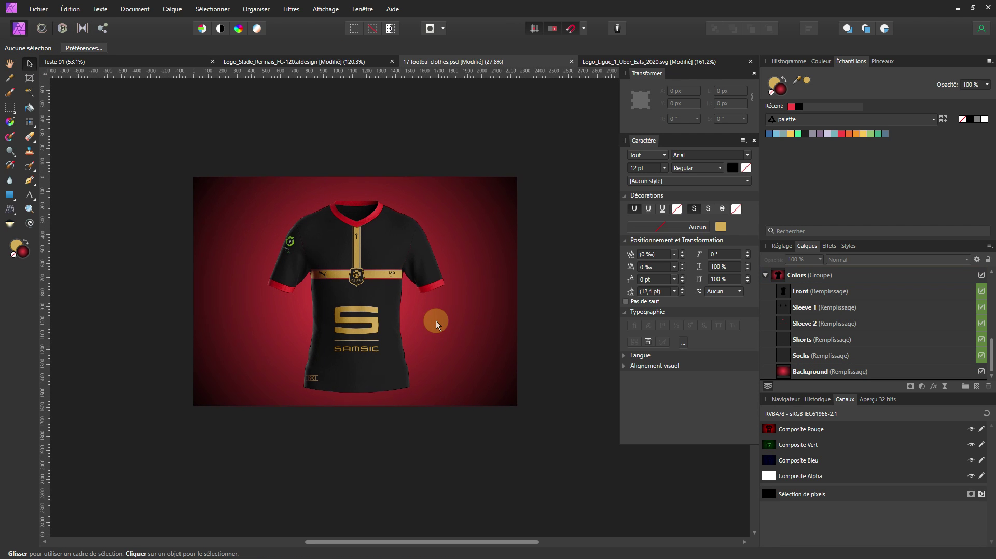
# Delete the hidden red path9810 curve from the crest group in the Logo_Stade_Rennais_FC-120 document.
pyautogui.click(315, 63)
pyautogui.click(809, 291)
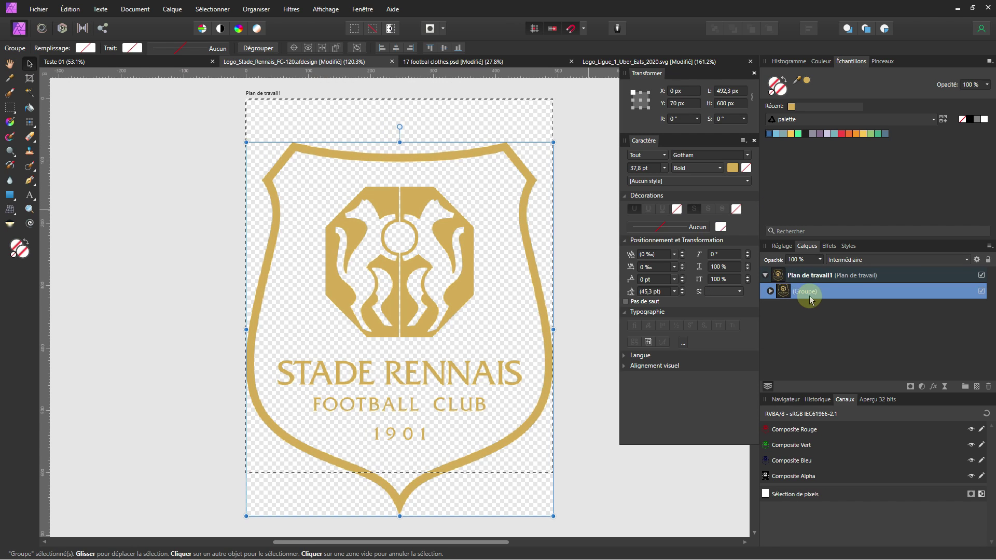
pyautogui.click(771, 291)
pyautogui.click(809, 357)
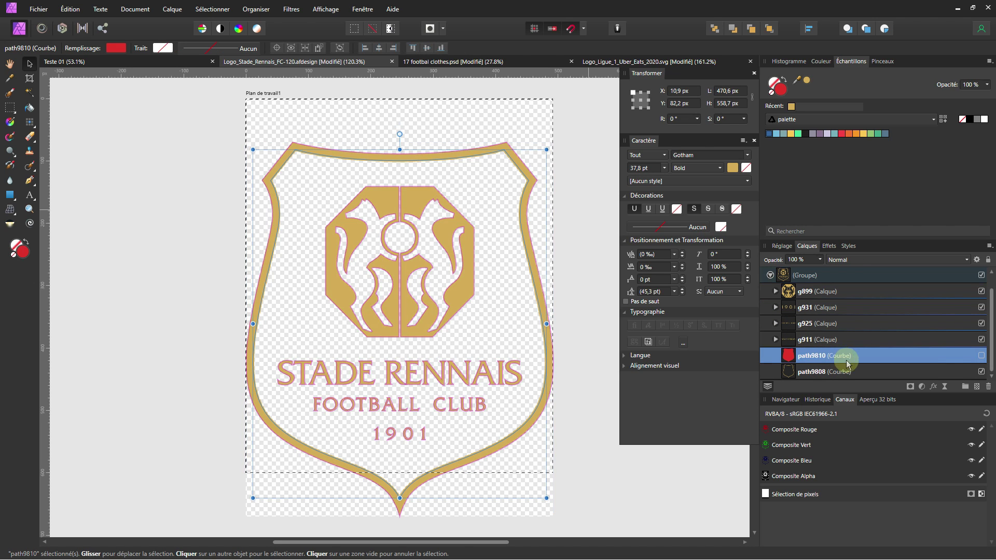
pyautogui.press('Delete')
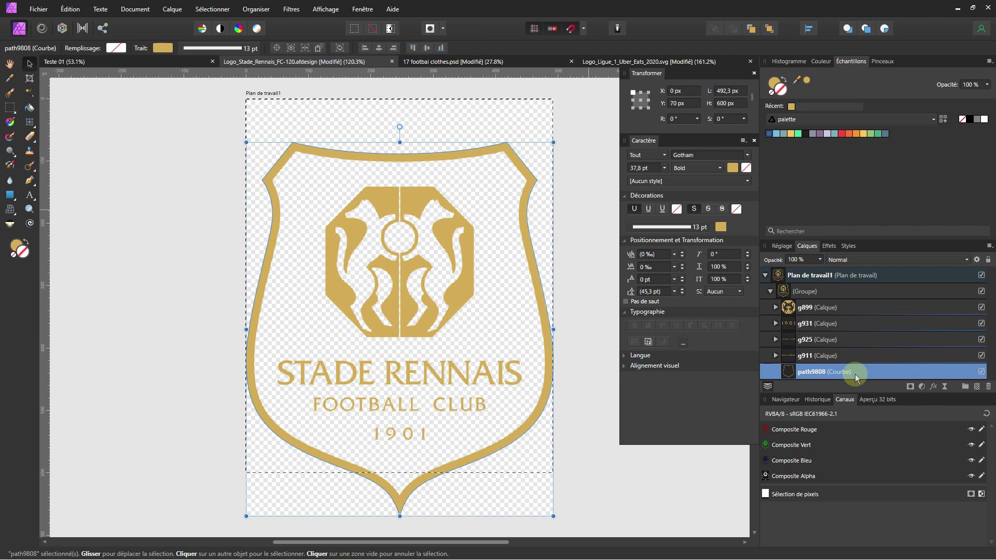
# Copy the whole gold crest group and paste it into the 17 footbal clothes mockup document.
pyautogui.click(810, 292)
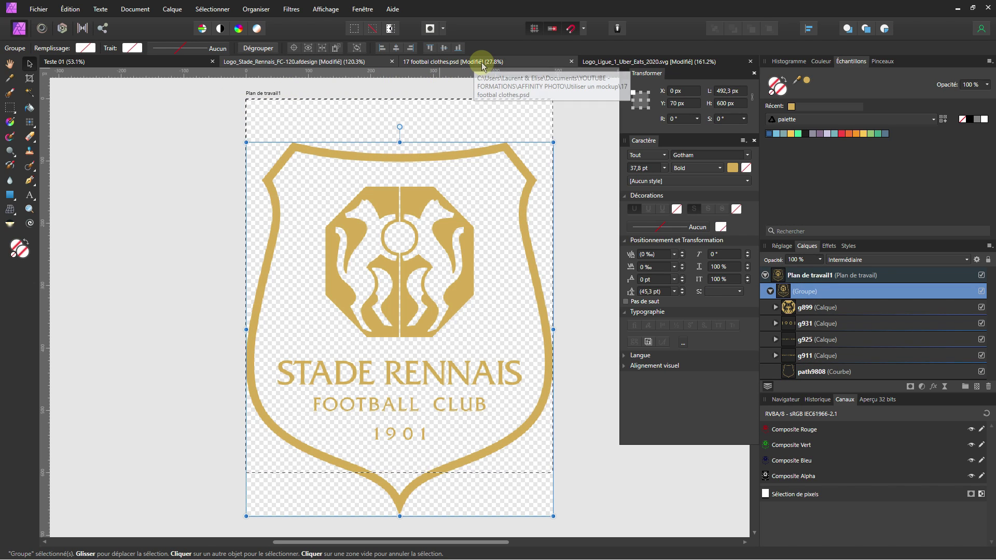
pyautogui.click(459, 61)
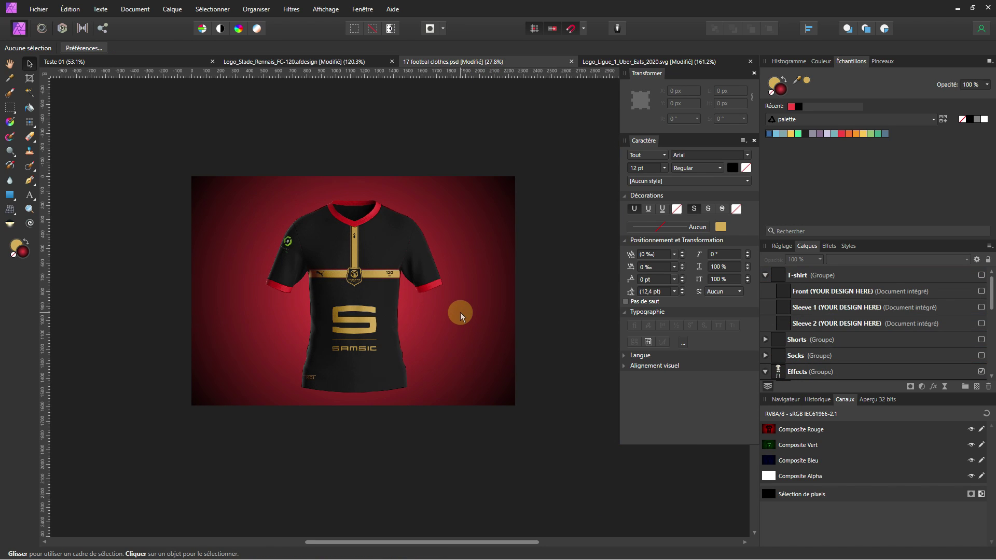
pyautogui.hotkey('ctrl', 'v')
pyautogui.scroll(1, 246, 288)
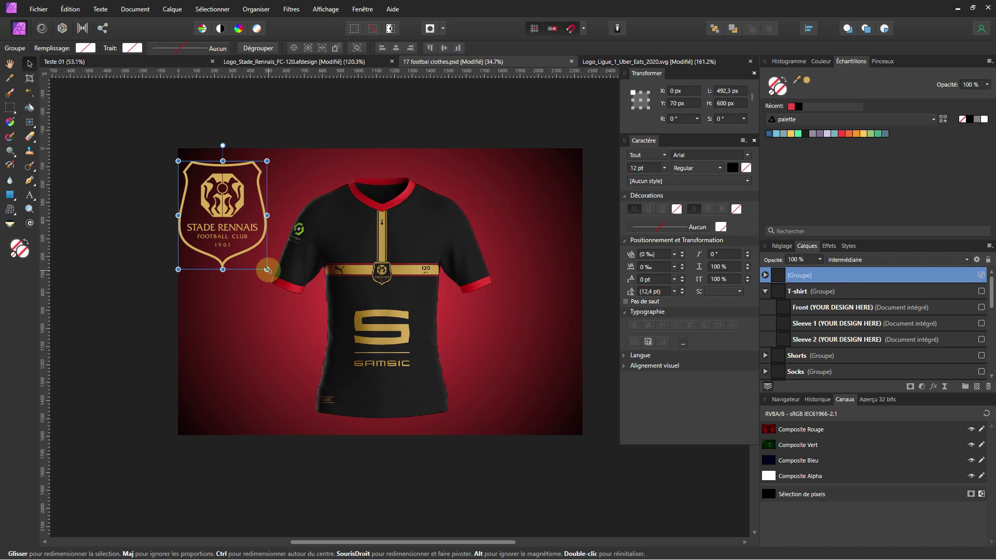
# Turn on Échelle de l'objet for the crest's stroke and scale the crest down to about 356 × 434 px.
pyautogui.click(678, 229)
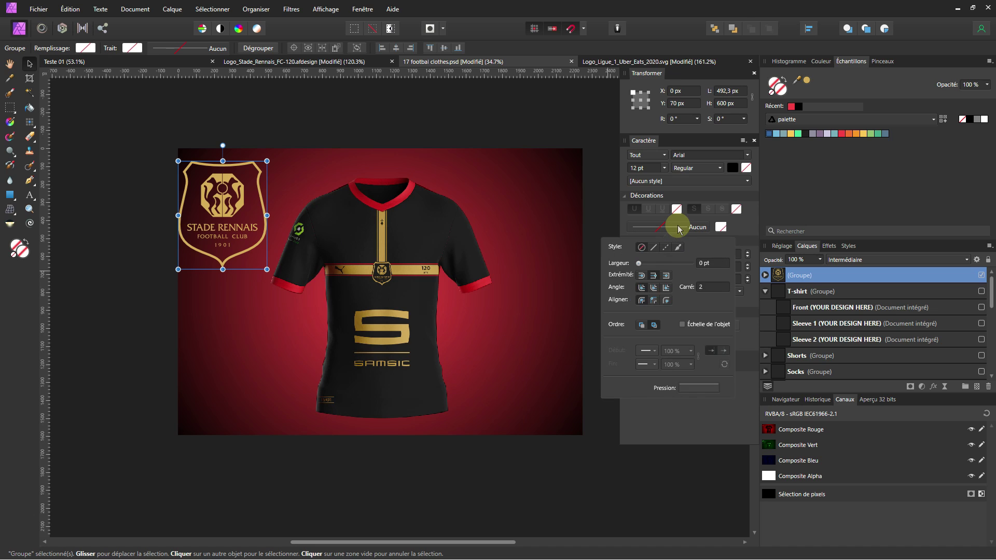
pyautogui.click(694, 326)
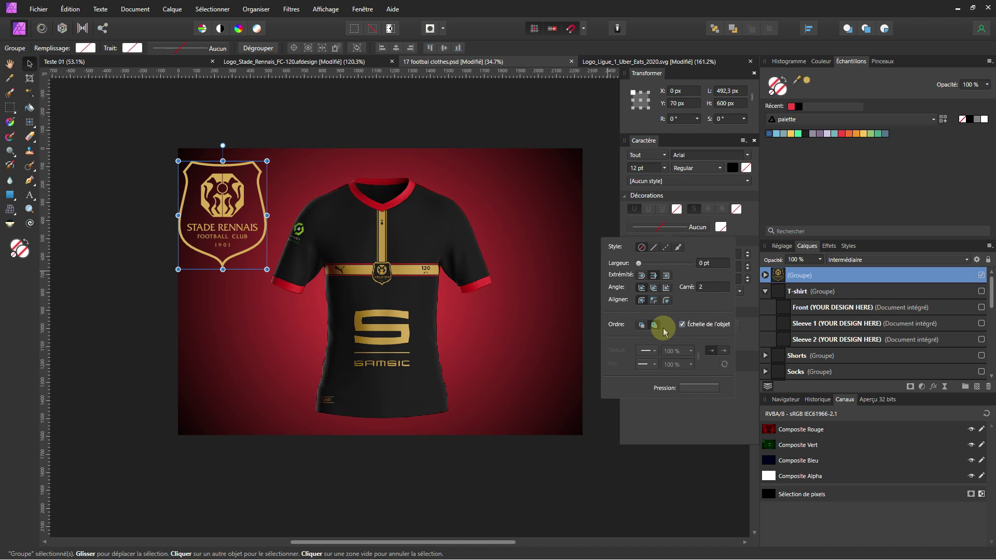
pyautogui.moveTo(266, 270)
pyautogui.mouseDown()
pyautogui.moveTo(257, 262)
pyautogui.moveTo(267, 223)
pyautogui.moveTo(251, 229)
pyautogui.moveTo(249, 253)
pyautogui.moveTo(221, 235)
pyautogui.mouseUp()
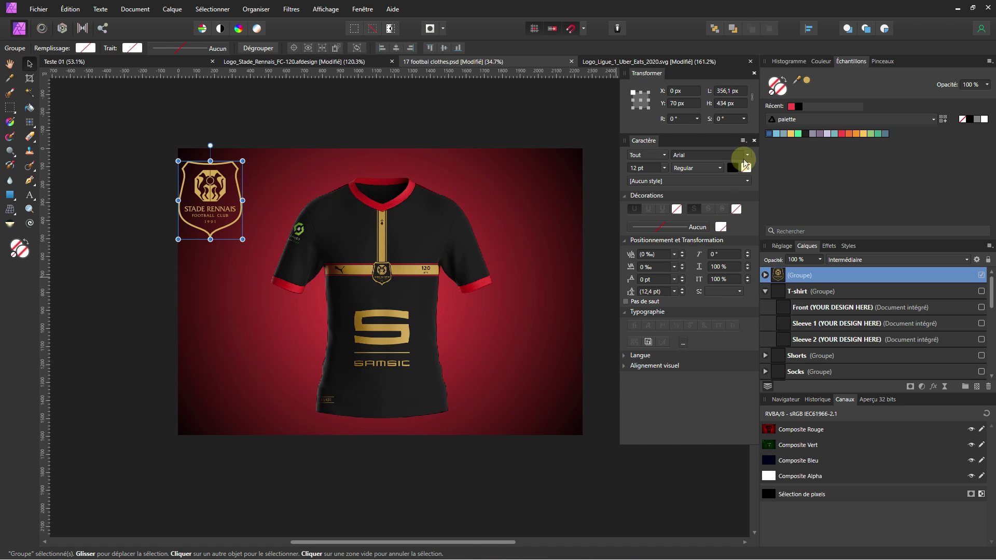
pyautogui.click(684, 225)
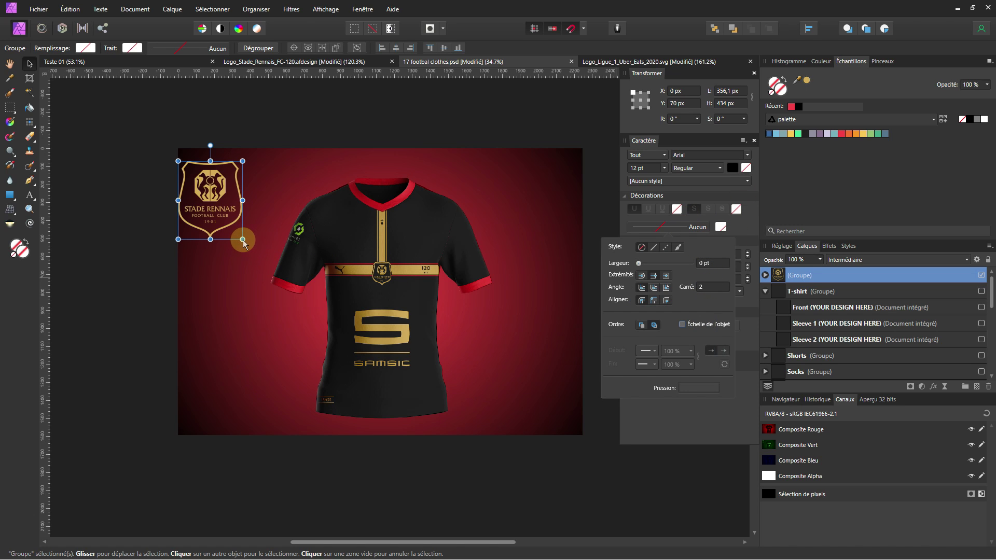
pyautogui.moveTo(244, 242)
pyautogui.mouseDown()
pyautogui.moveTo(395, 418)
pyautogui.moveTo(289, 333)
pyautogui.moveTo(200, 196)
pyautogui.moveTo(232, 232)
pyautogui.moveTo(244, 236)
pyautogui.moveTo(224, 215)
pyautogui.moveTo(257, 245)
pyautogui.moveTo(230, 218)
pyautogui.moveTo(265, 236)
pyautogui.moveTo(260, 264)
pyautogui.moveTo(242, 239)
pyautogui.mouseUp()
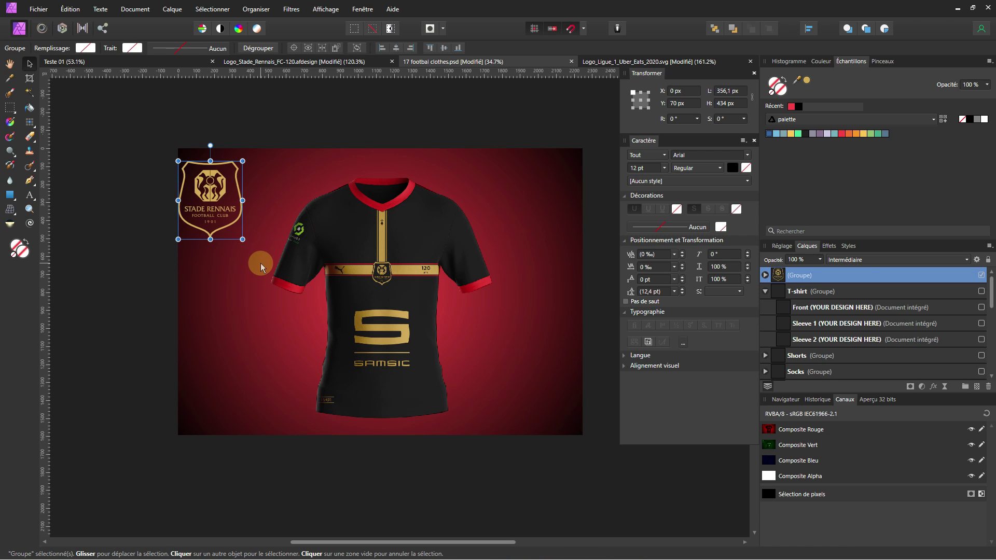
pyautogui.click(686, 229)
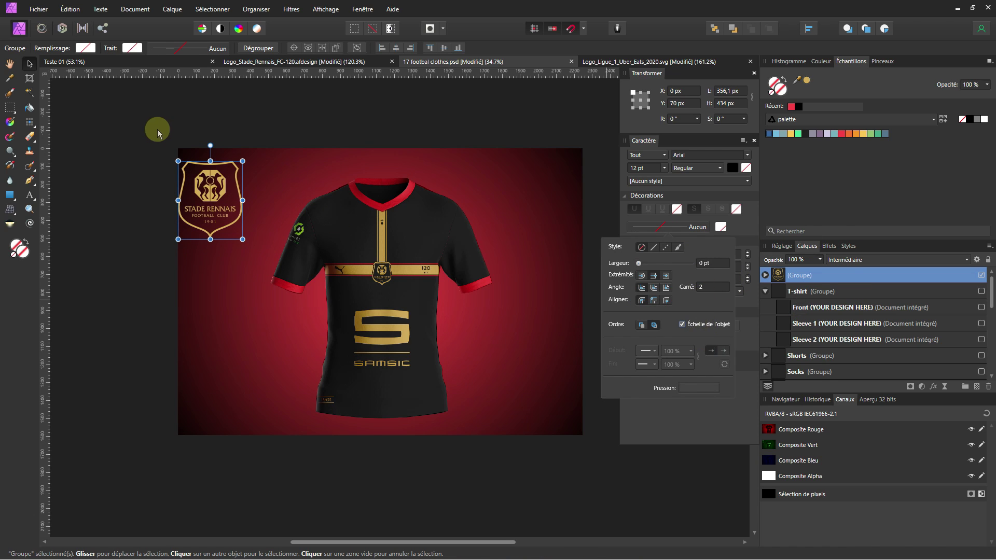
# Scale the crest to about 269 × 328 px and place it beside the jersey's lower right at about X 1809, Y 1048 px.
pyautogui.click(243, 243)
pyautogui.moveTo(244, 242); pyautogui.dragTo(234, 238)
pyautogui.moveTo(220, 202); pyautogui.dragTo(533, 370)
pyautogui.moveTo(557, 327); pyautogui.dragTo(534, 362)
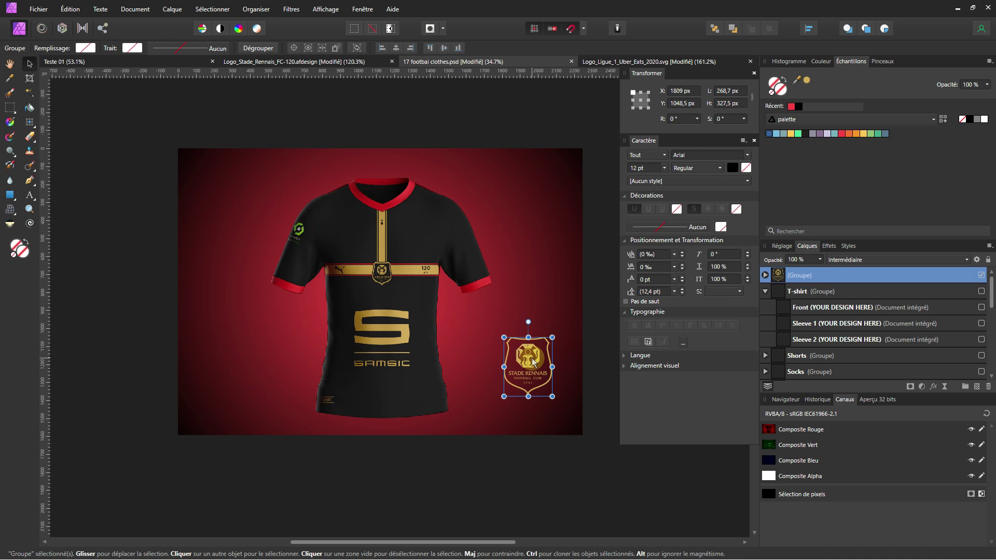
# Duplicate the crest, place the copy near the canvas's upper right at about X 1875, Y 269 px, and send it to the back.
pyautogui.hotkey('ctrl', 'j')
pyautogui.moveTo(532, 361); pyautogui.dragTo(544, 221)
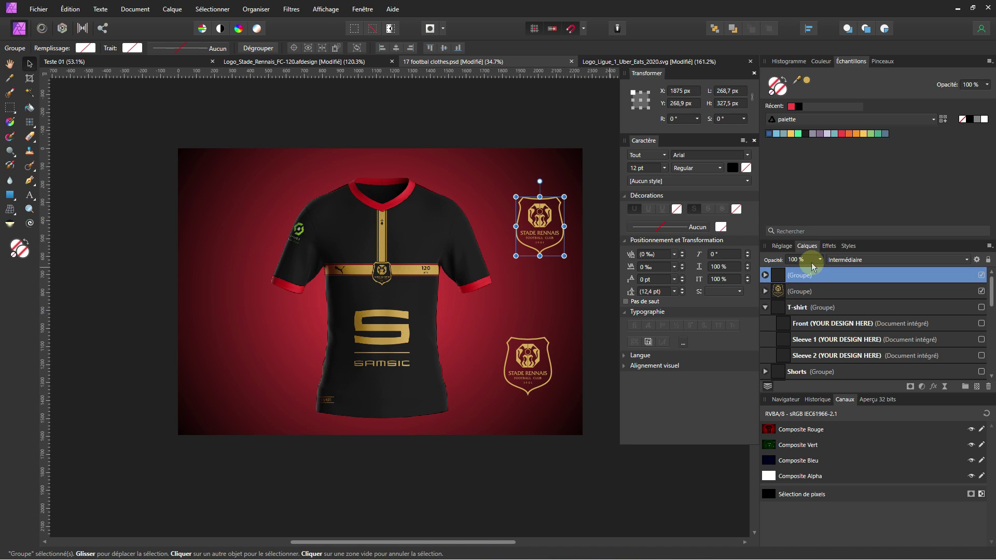
pyautogui.click(716, 29)
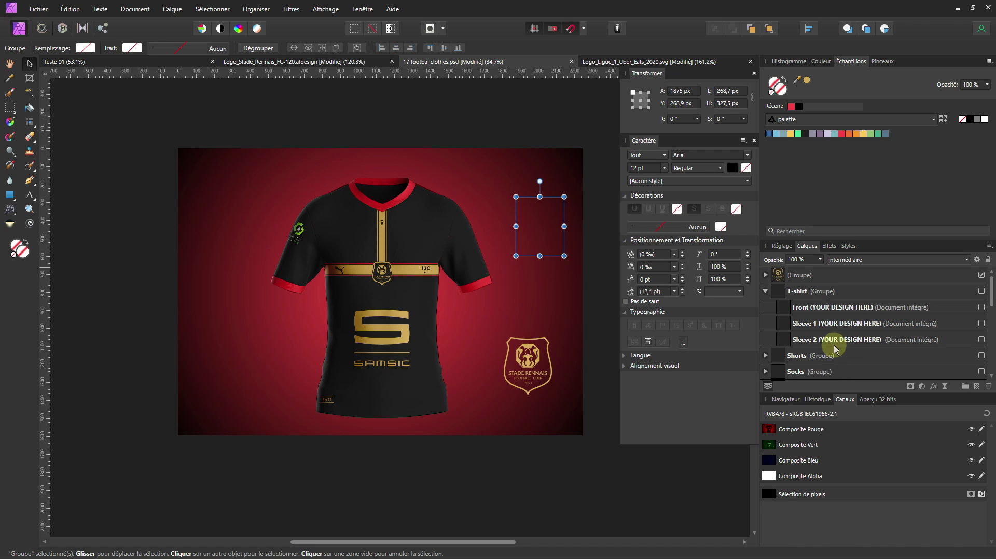
# Collapse the T-shirt and Effects groups and move the lower crest group into the Colors group, above the Front fill.
pyautogui.click(766, 292)
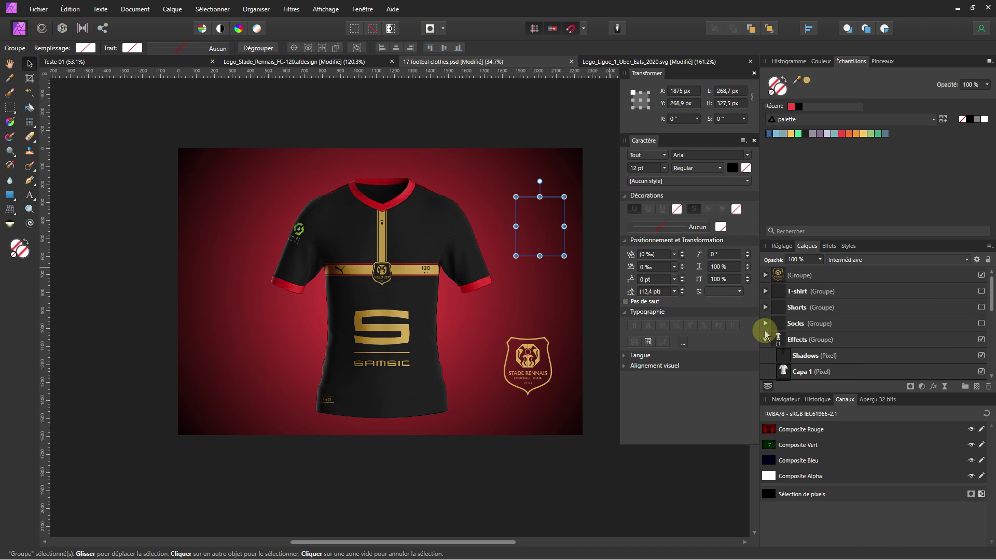
pyautogui.click(765, 340)
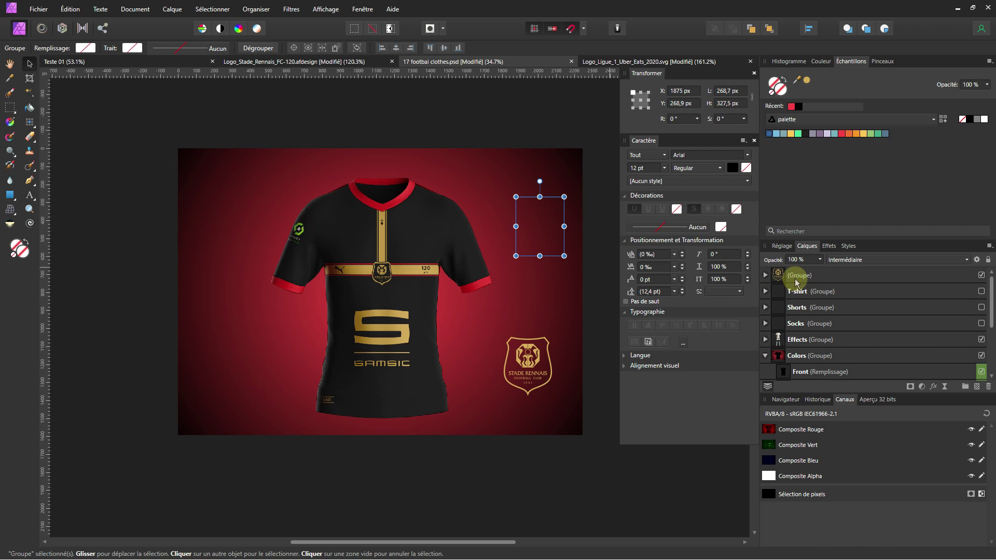
pyautogui.moveTo(807, 282); pyautogui.dragTo(819, 367)
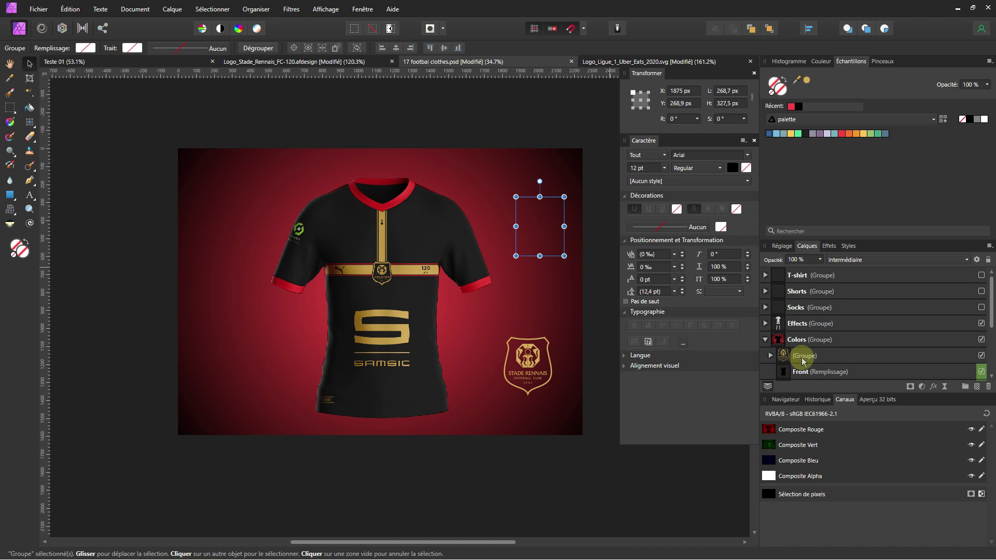
pyautogui.click(788, 357)
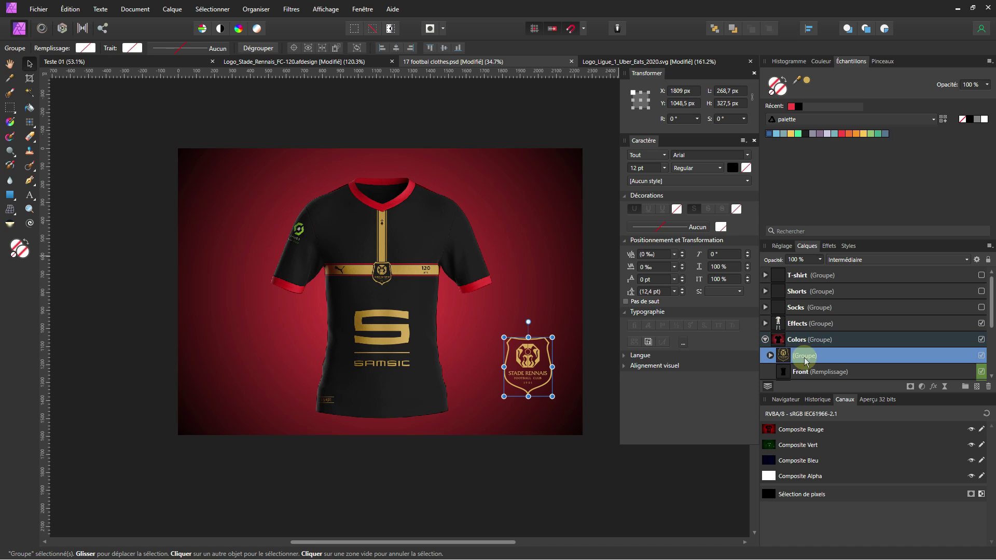
# Move the duplicated crest group from the bottom of the layer stack into the Colors group, directly above the Background fill.
pyautogui.scroll(-5, 805, 361)
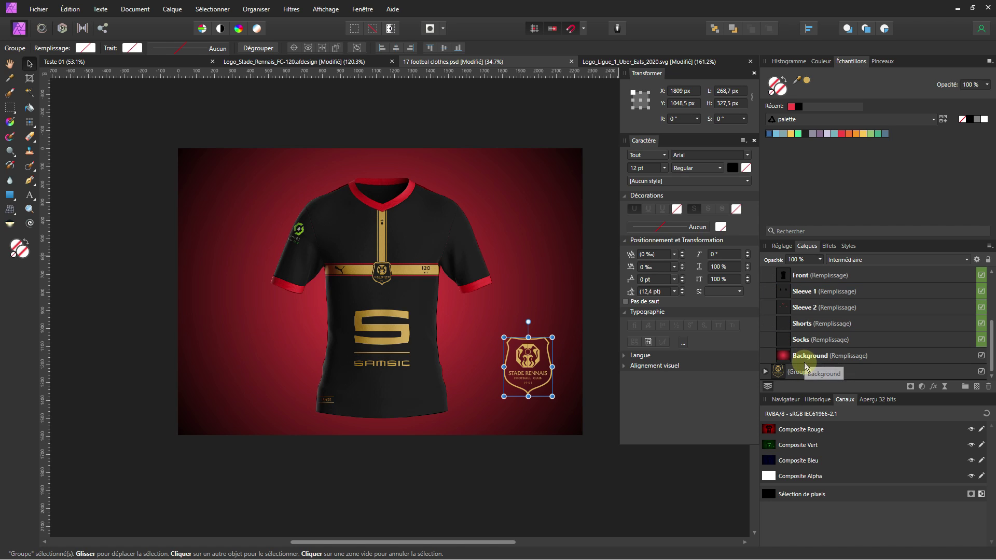
pyautogui.moveTo(814, 366); pyautogui.dragTo(809, 356)
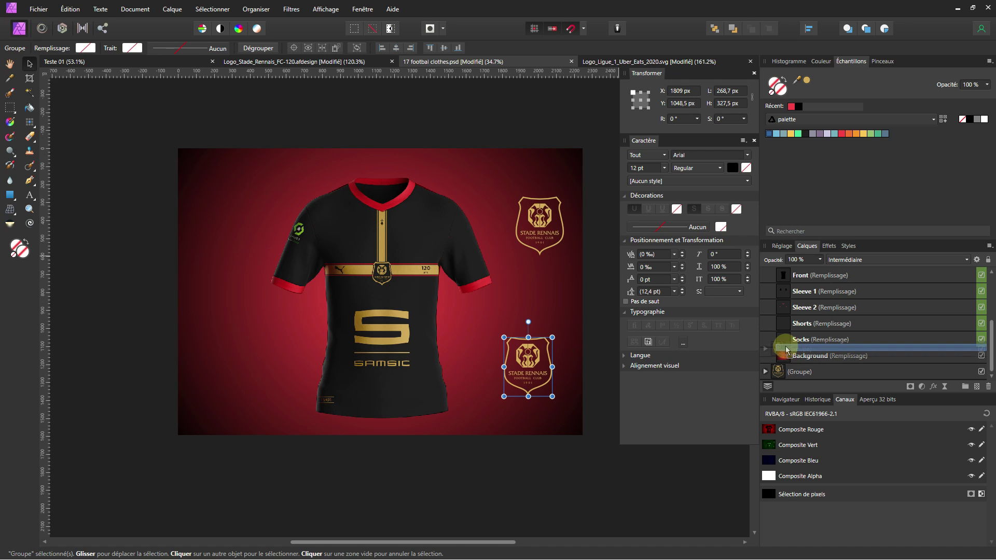
pyautogui.moveTo(775, 348); pyautogui.dragTo(773, 353)
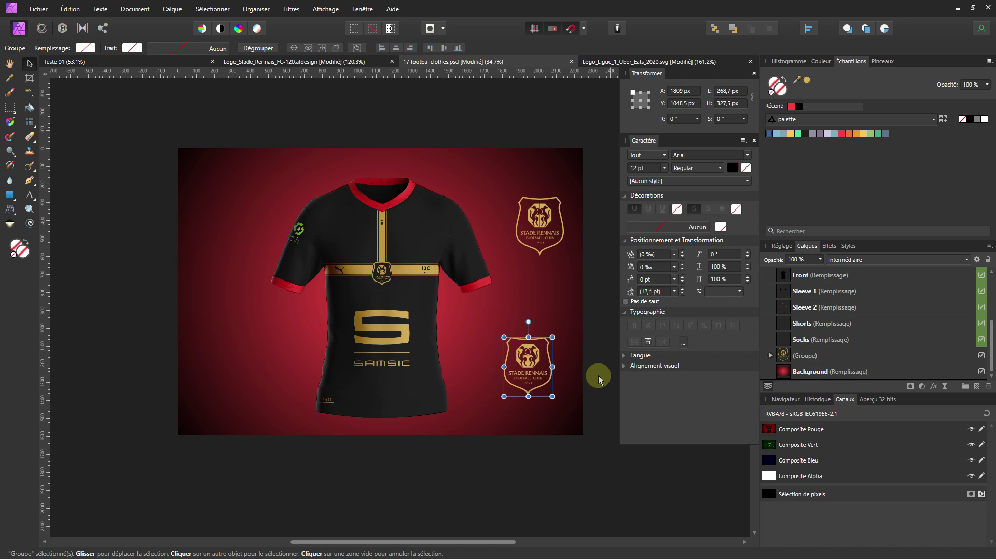
# Fill the g899, g931, g925 and g911 layers of the upper crest group with white.
pyautogui.click(814, 359)
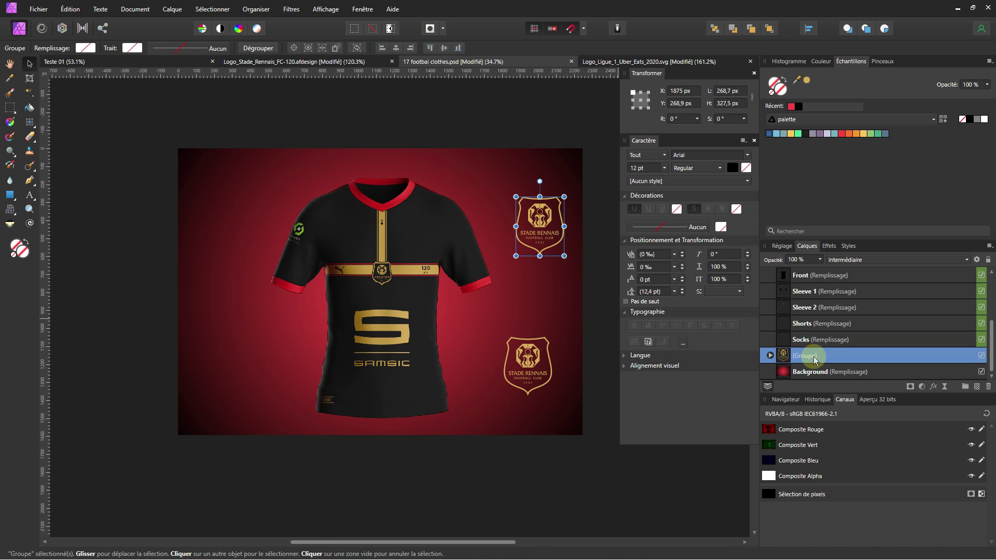
pyautogui.scroll(1, 816, 359)
pyautogui.scroll(-1, 816, 329)
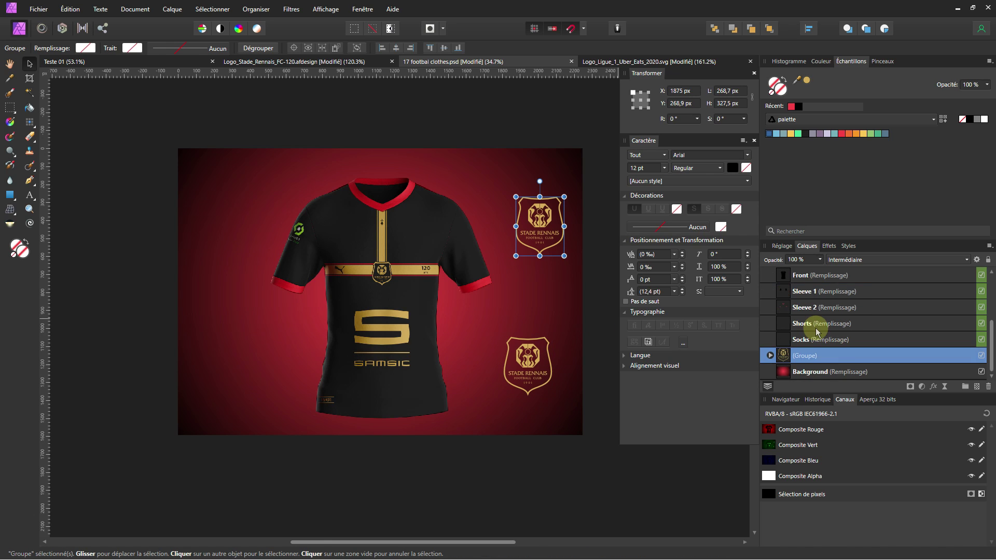
pyautogui.scroll(2, 810, 293)
pyautogui.scroll(-3, 802, 360)
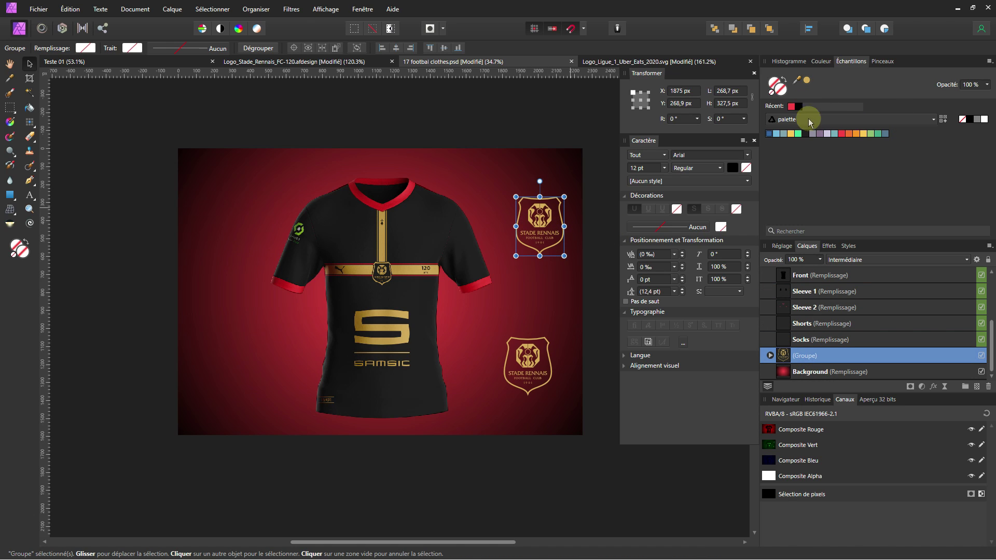
pyautogui.click(781, 100)
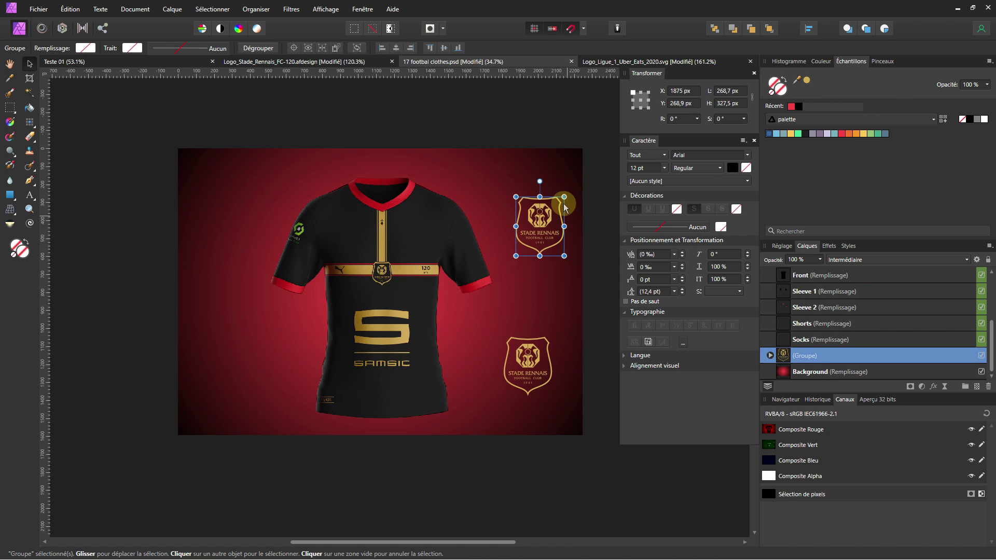
pyautogui.click(769, 356)
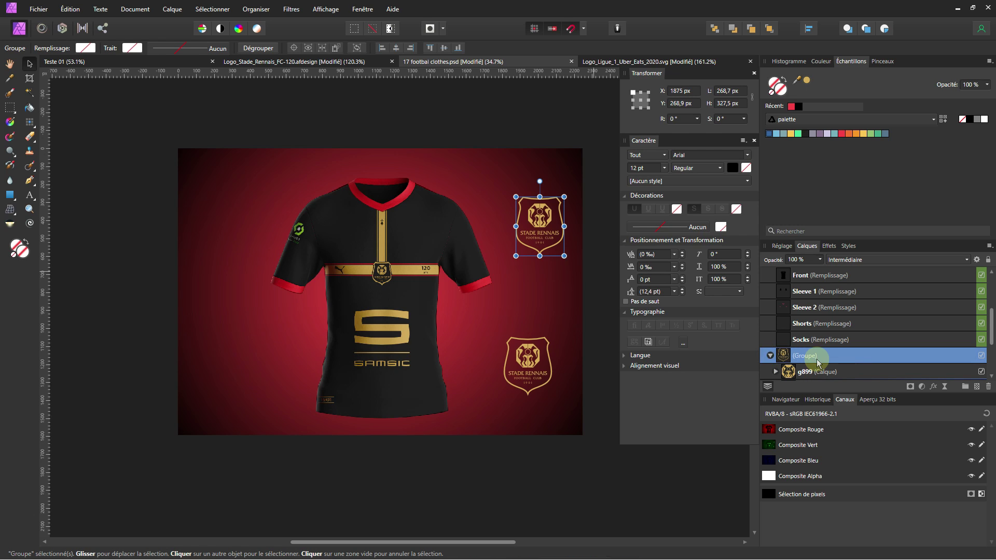
pyautogui.scroll(-3, 813, 356)
pyautogui.click(812, 295)
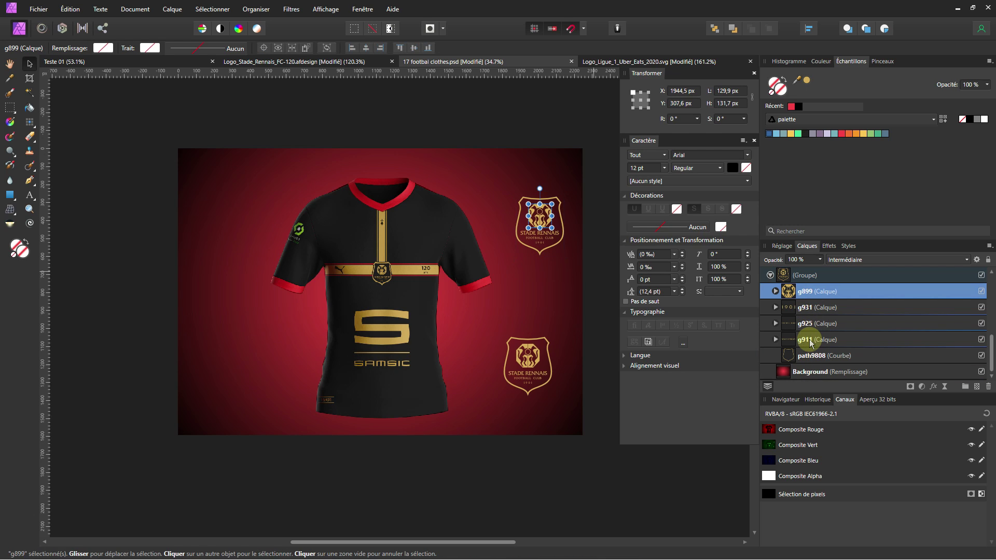
pyautogui.keyDown('shift'); pyautogui.click(811, 343); pyautogui.keyUp('shift')
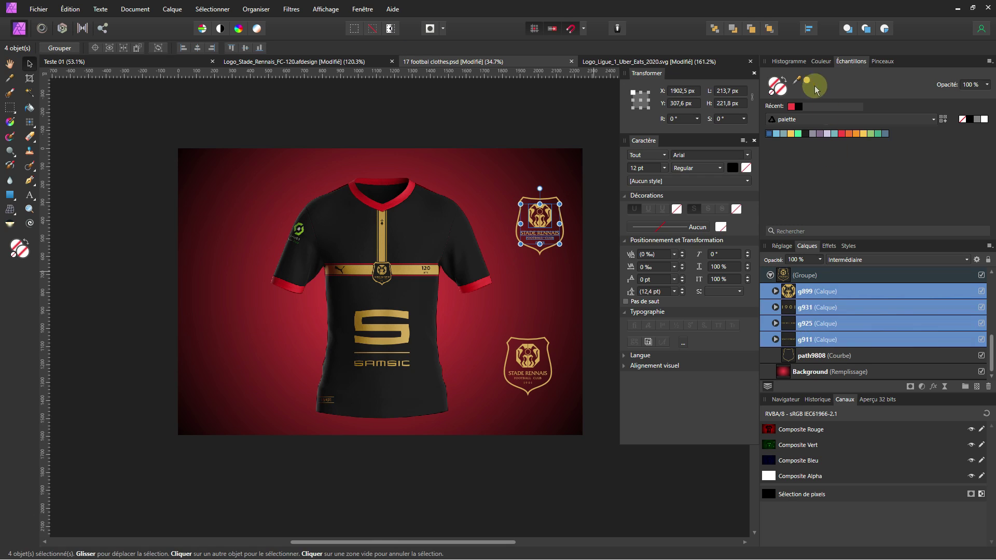
pyautogui.click(984, 120)
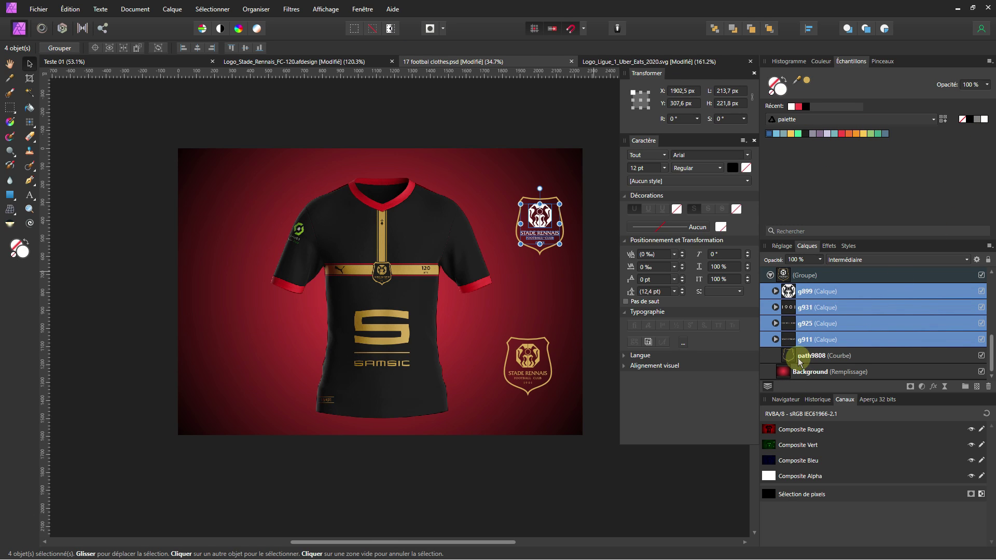
# Set the stroke of the upper crest's shield outline, path9808, to white.
pyautogui.click(799, 358)
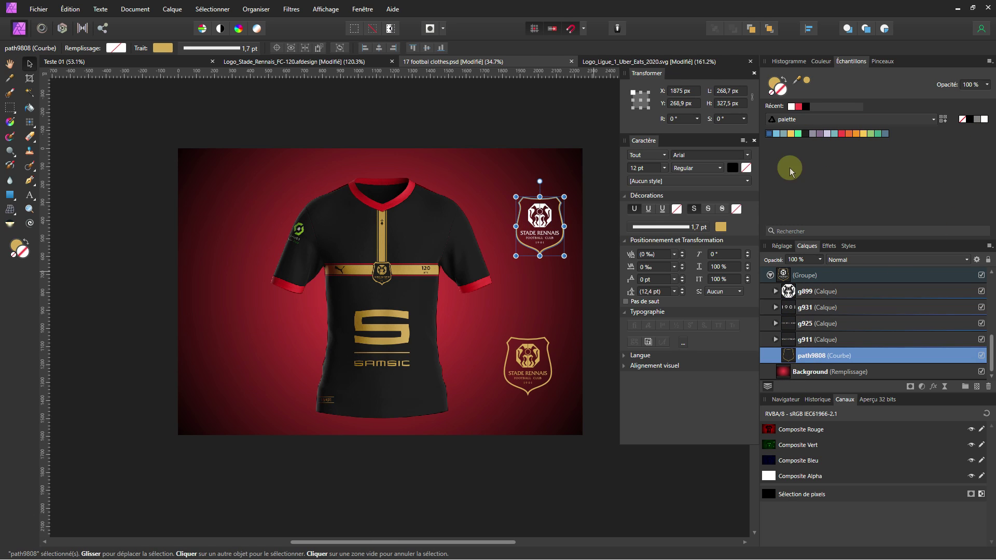
pyautogui.click(983, 122)
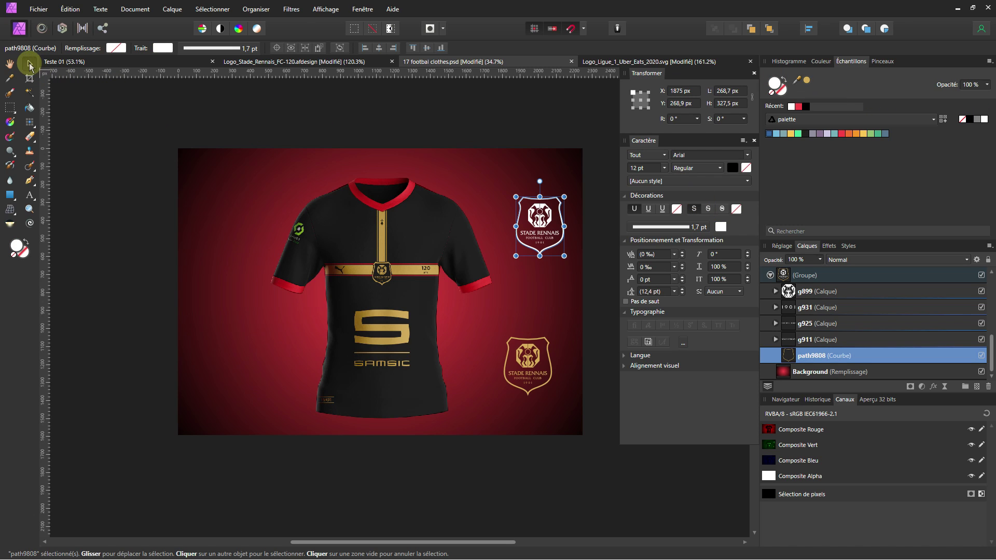
pyautogui.click(298, 136)
# Collapse the white crest group and set its opacity to 10%.
pyautogui.scroll(3, 851, 338)
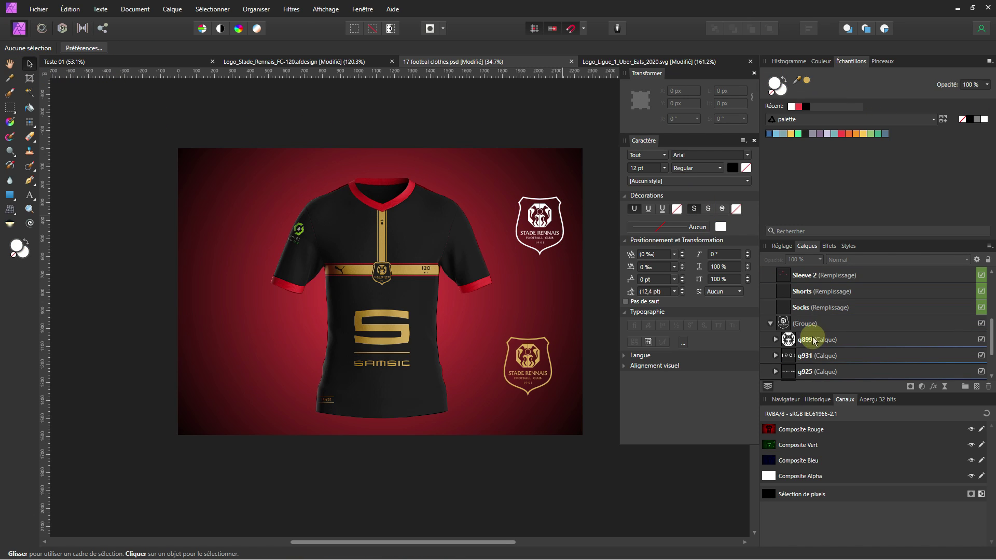
pyautogui.click(782, 325)
pyautogui.click(771, 324)
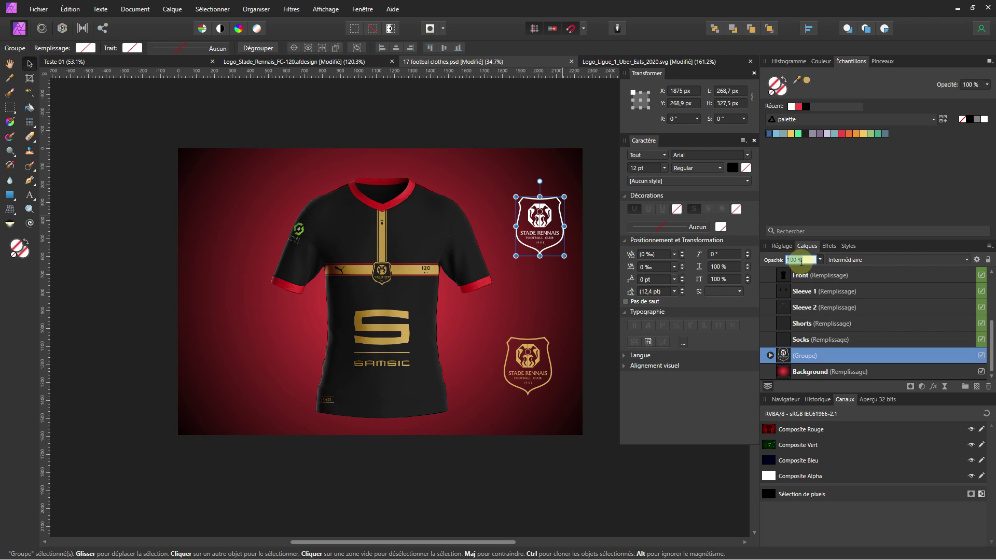
pyautogui.write('10')
pyautogui.press('Return')
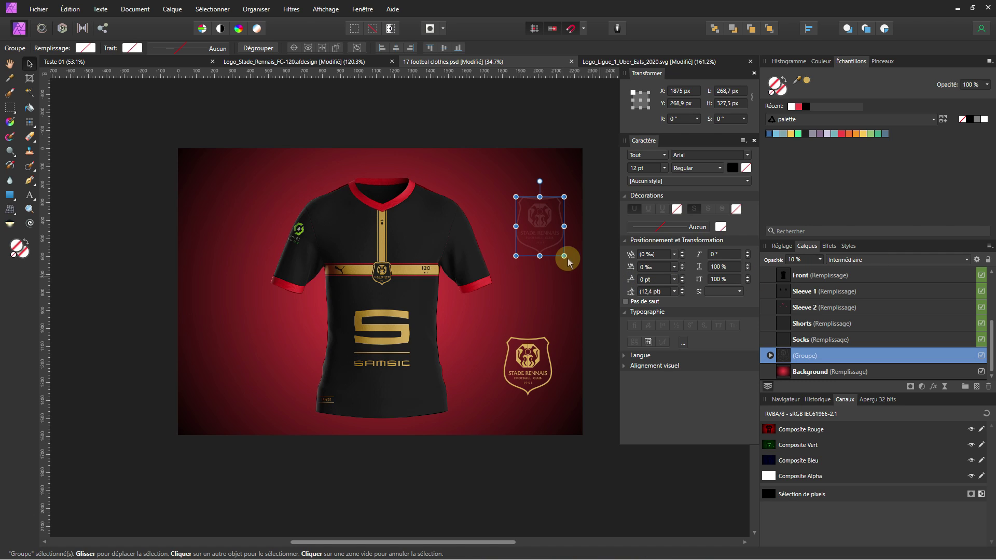
# Enlarge the faint white crest to span the canvas height behind the jersey's right side, letting it run past the right edge.
pyautogui.moveTo(564, 256); pyautogui.dragTo(596, 374)
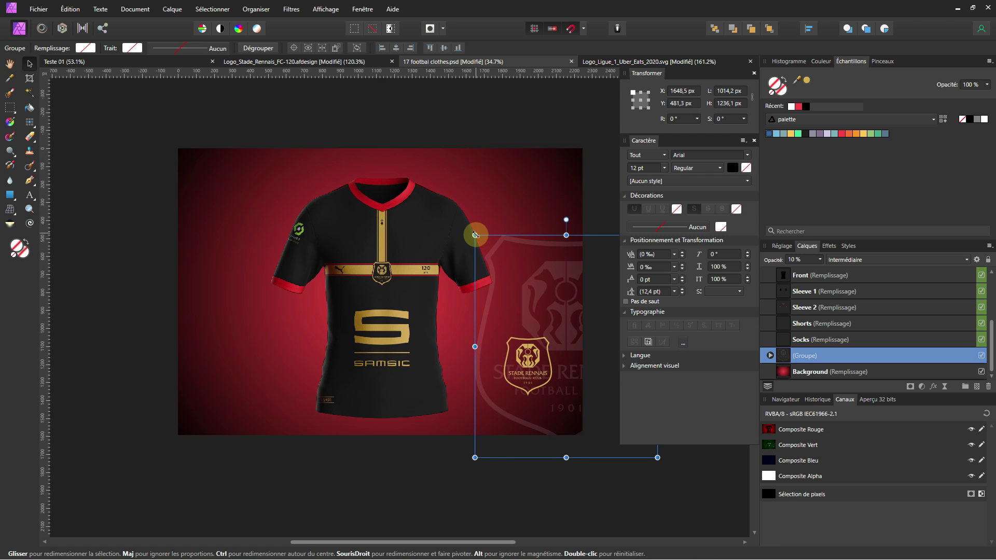
pyautogui.moveTo(475, 235); pyautogui.dragTo(403, 149)
pyautogui.moveTo(533, 230)
pyautogui.mouseDown()
pyautogui.moveTo(571, 230)
pyautogui.moveTo(553, 229)
pyautogui.mouseUp()
pyautogui.click(339, 137)
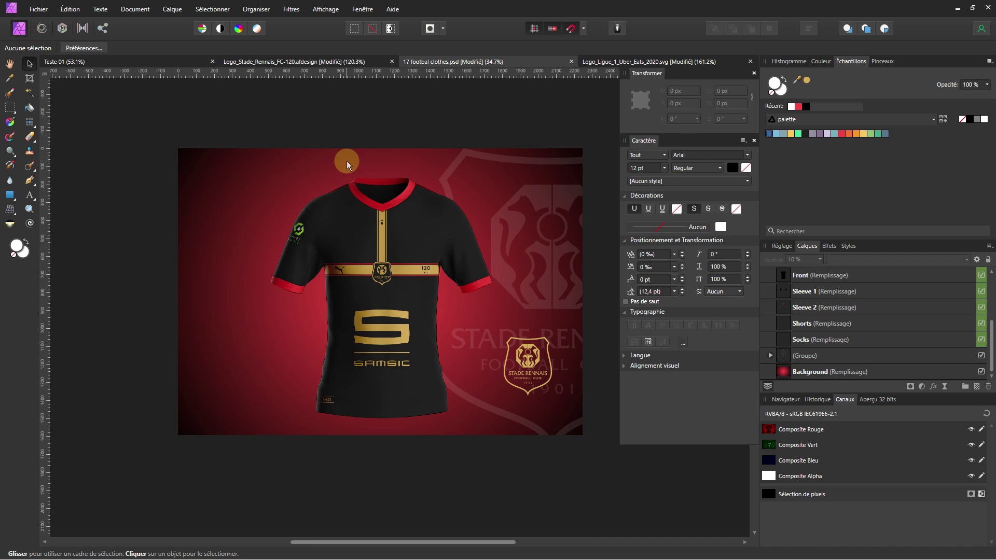
# Save the document as Maillot 120ans SRFC.afphoto in the Utiliser un mockup folder.
pyautogui.hotkey('ctrl', 'shift', 's')
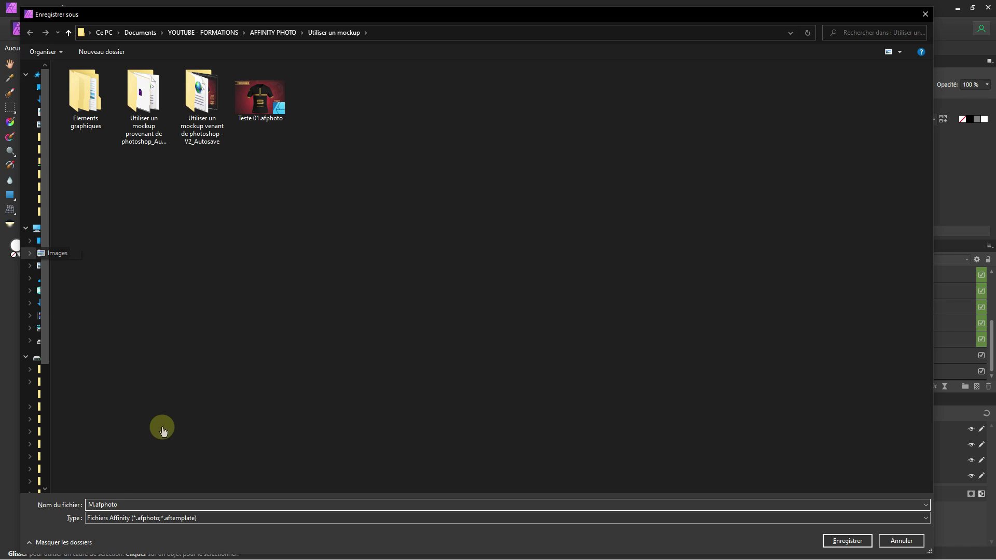
pyautogui.write('M')
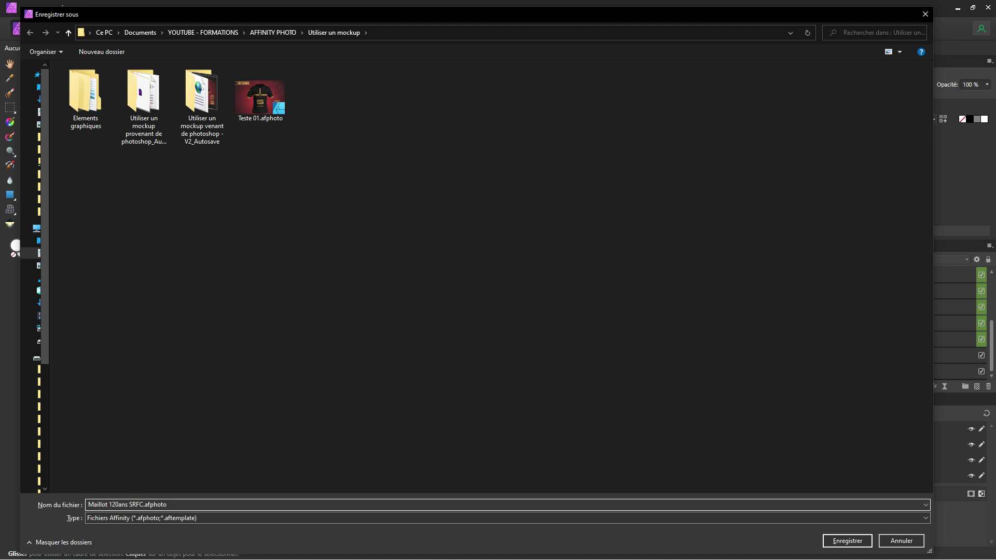
pyautogui.press('Return')
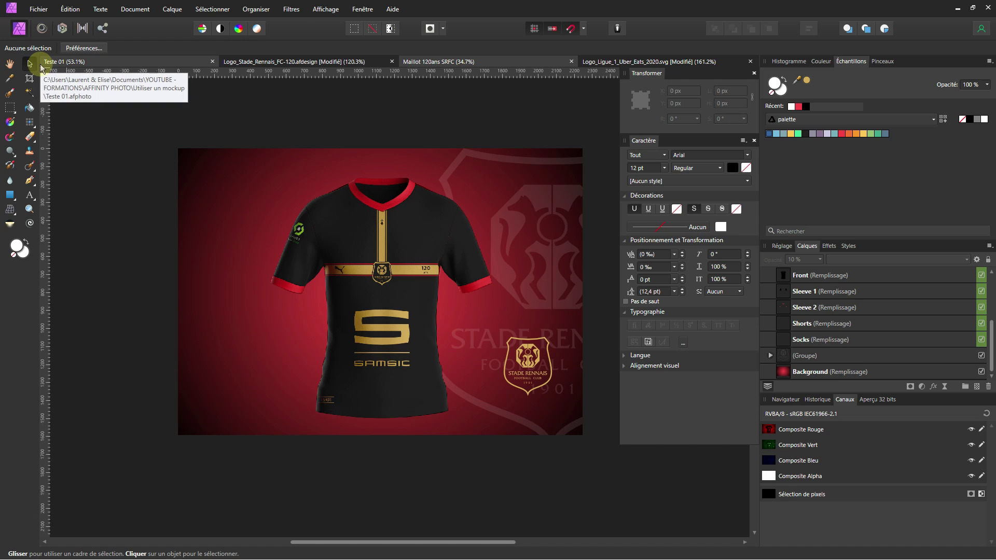
# Copy the gold 120 ans group from Design Maillot 120ans in Affinity Designer and paste it above the mockup's Colors group in Affinity Photo.
pyautogui.click(535, 368)
pyautogui.click(534, 368)
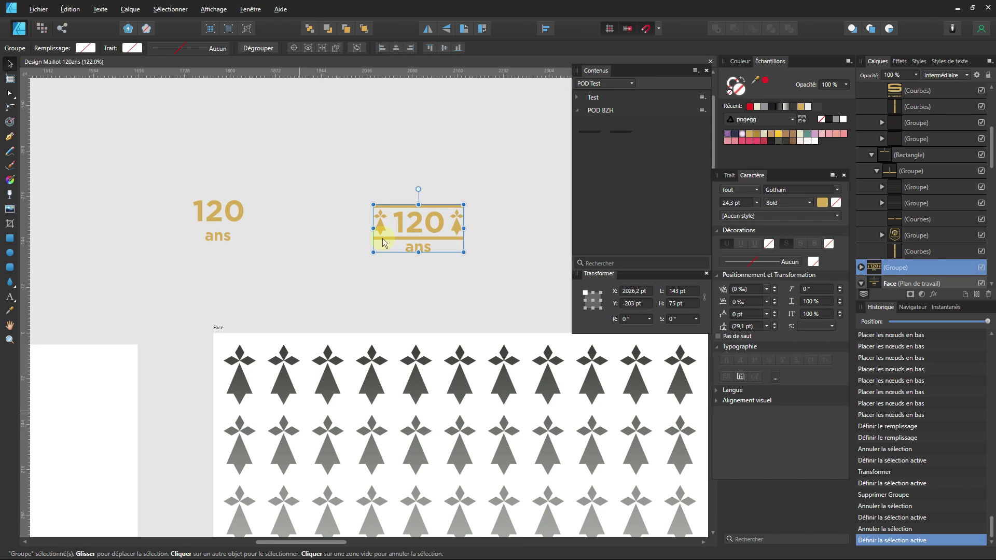
pyautogui.moveTo(340, 158); pyautogui.dragTo(490, 289)
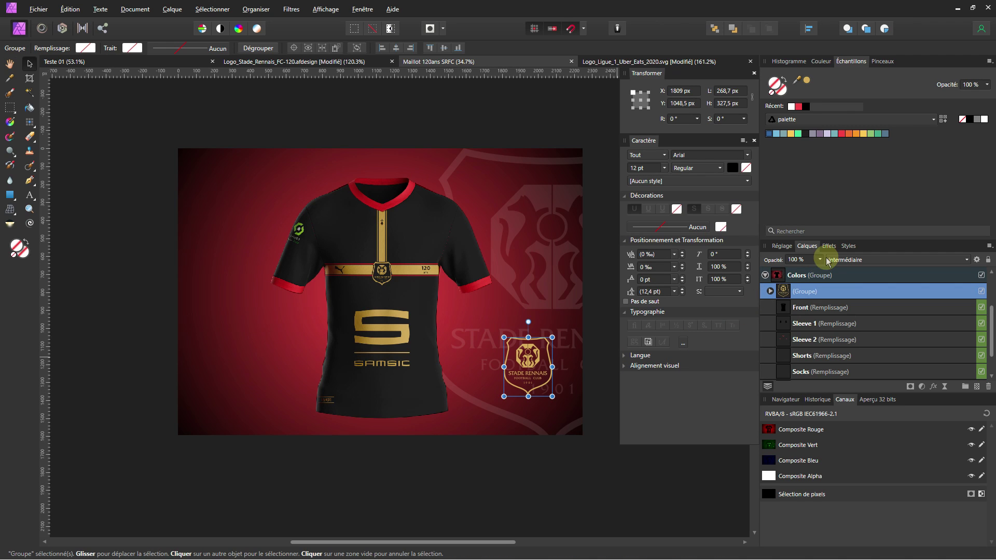
pyautogui.click(813, 276)
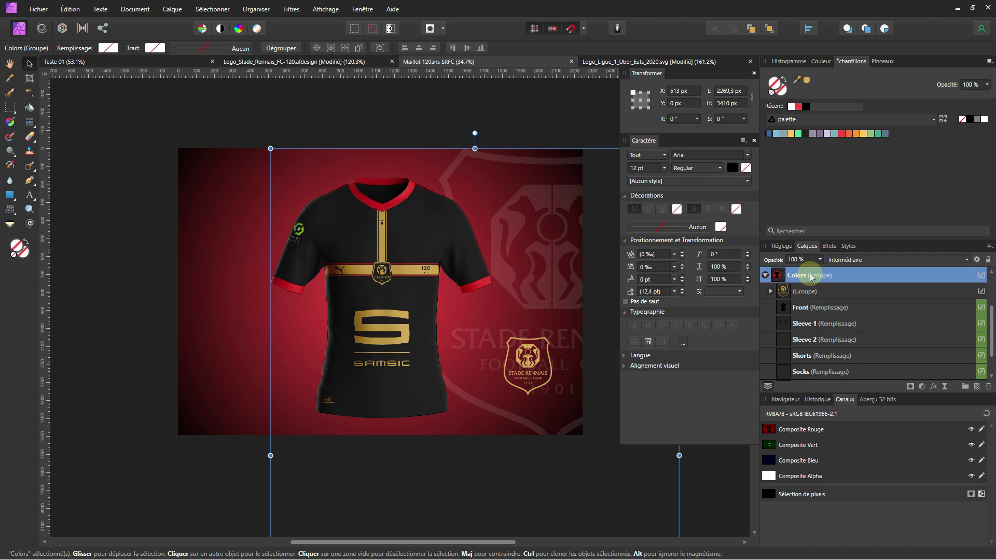
pyautogui.hotkey('ctrl', 'v')
# Scale the 120 ans badge to about 269 × 141 px and place it below the gold crest at about X 1809, Y 1409 px.
pyautogui.moveTo(431, 306); pyautogui.dragTo(581, 399)
pyautogui.scroll(5, 534, 421)
pyautogui.moveTo(581, 437)
pyautogui.mouseDown()
pyautogui.moveTo(573, 422)
pyautogui.moveTo(576, 430)
pyautogui.mouseUp()
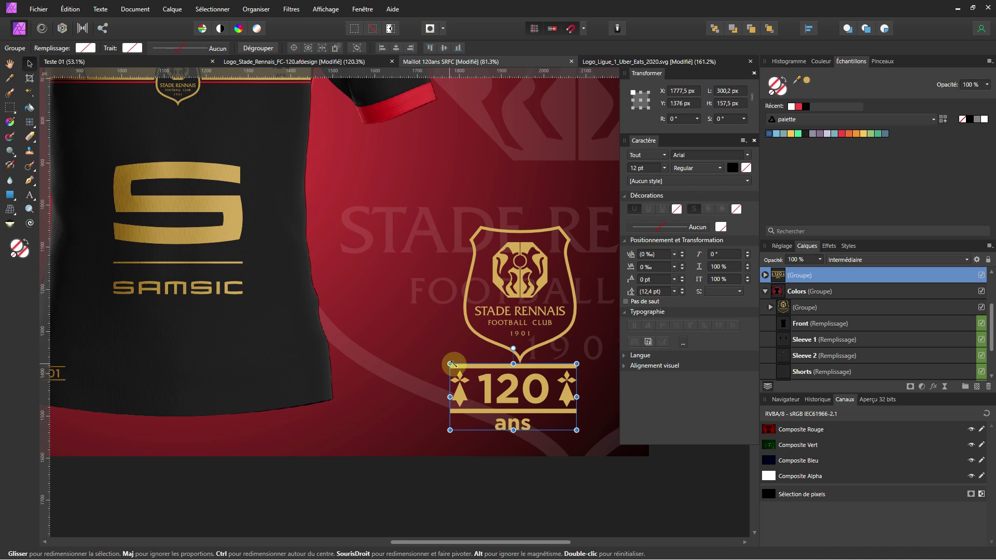
pyautogui.moveTo(451, 364); pyautogui.dragTo(485, 381)
pyautogui.scroll(-5, 490, 385)
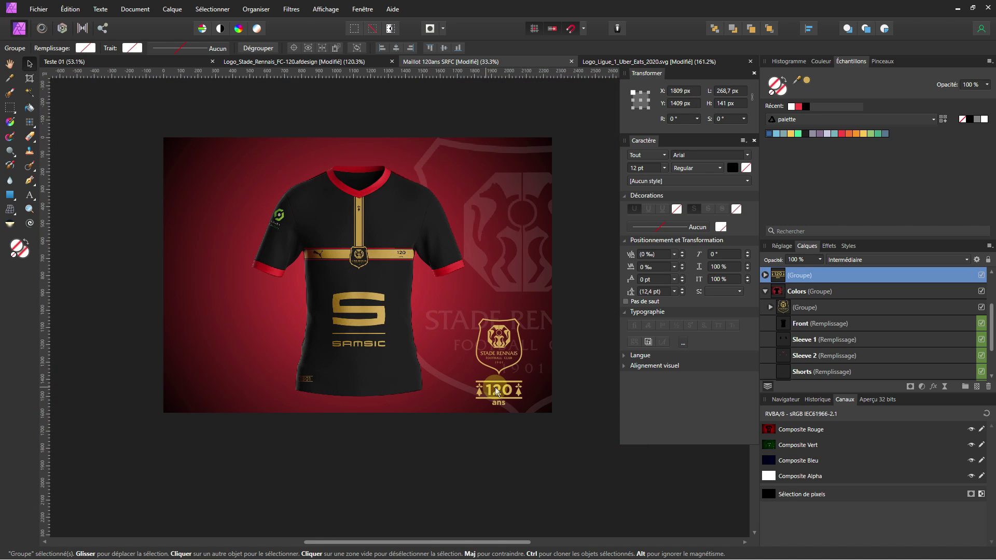
# Duplicate the 120 ans badge, placing a copy of about 547 × 287 px against the canvas's left edge at about Y 133 px.
pyautogui.moveTo(502, 390)
pyautogui.mouseDown()
pyautogui.moveTo(256, 210)
pyautogui.moveTo(375, 278)
pyautogui.mouseUp()
pyautogui.scroll(3, 262, 220)
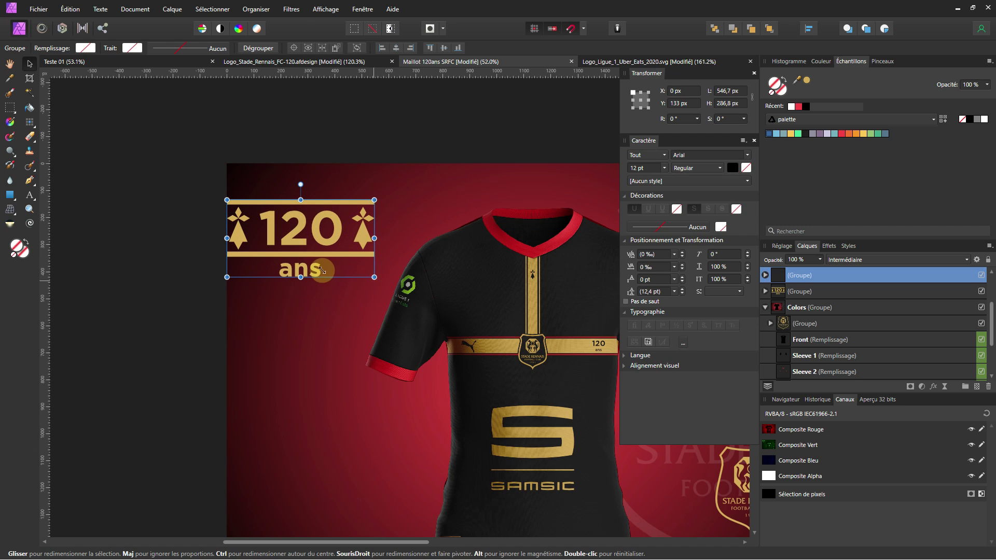
# Delete the 120 and ans texts and both ermine symbols from the badge copy, leaving only its two gold bars.
pyautogui.doubleClick(313, 267)
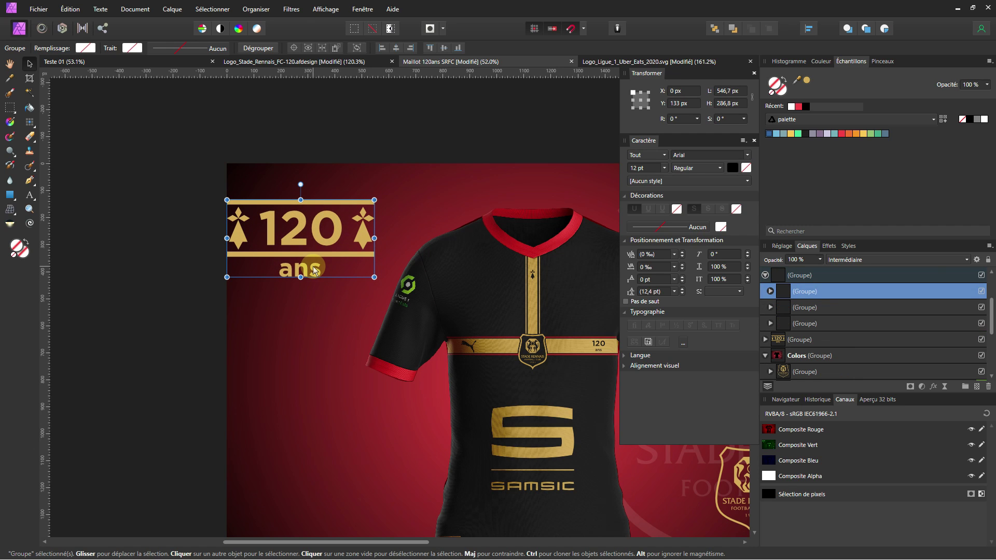
pyautogui.doubleClick(313, 267)
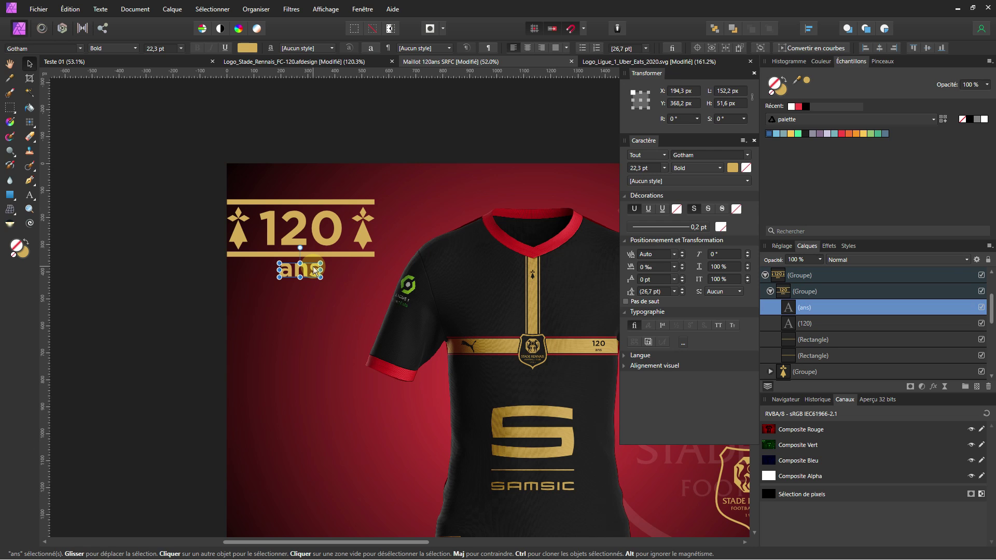
pyautogui.click(316, 231)
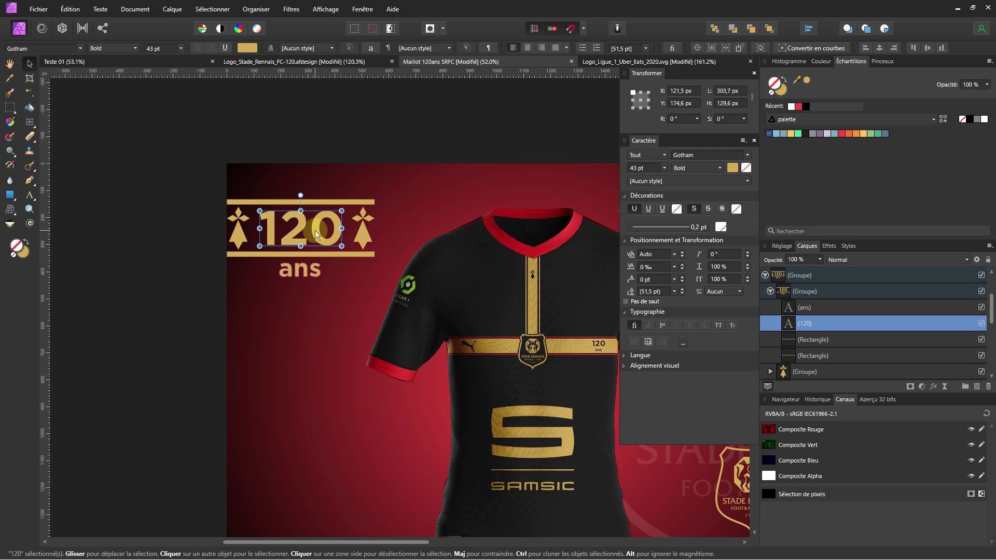
pyautogui.press('Delete')
pyautogui.click(314, 274)
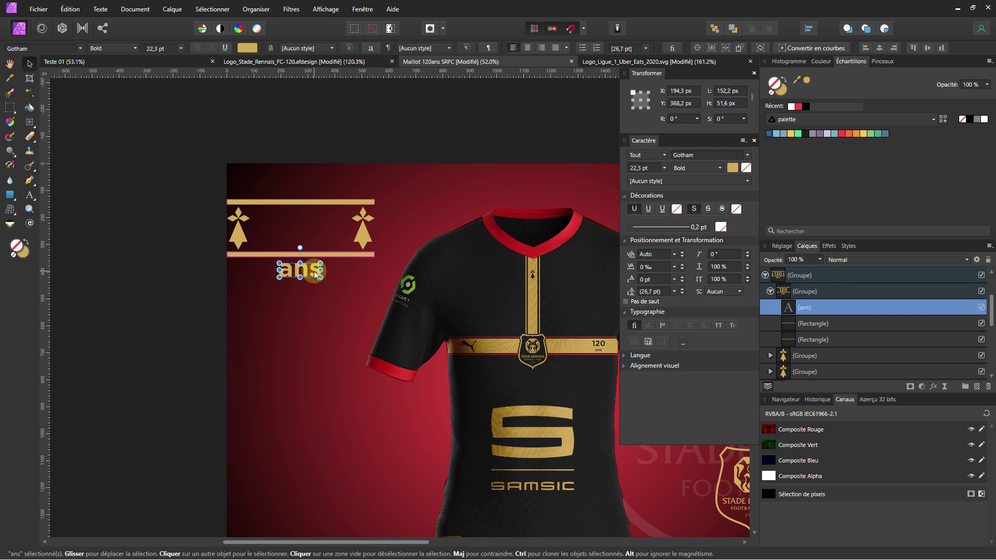
pyautogui.press('Delete')
pyautogui.click(244, 241)
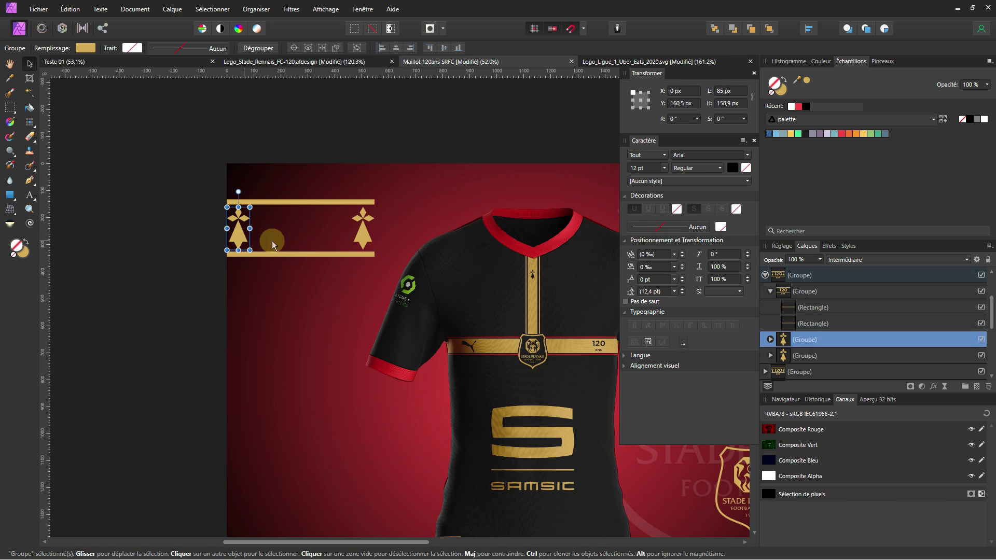
pyautogui.press('Delete')
pyautogui.click(362, 238)
pyautogui.press('Delete')
# Stretch the pair of gold bars to the right until they are about 653 px wide.
pyautogui.click(371, 257)
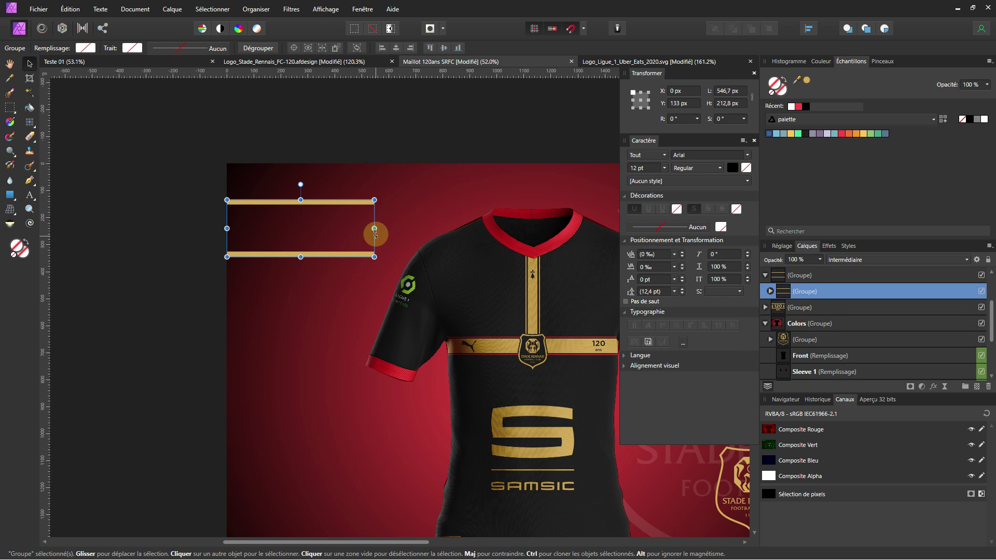
pyautogui.moveTo(374, 229); pyautogui.dragTo(403, 229)
pyautogui.click(167, 272)
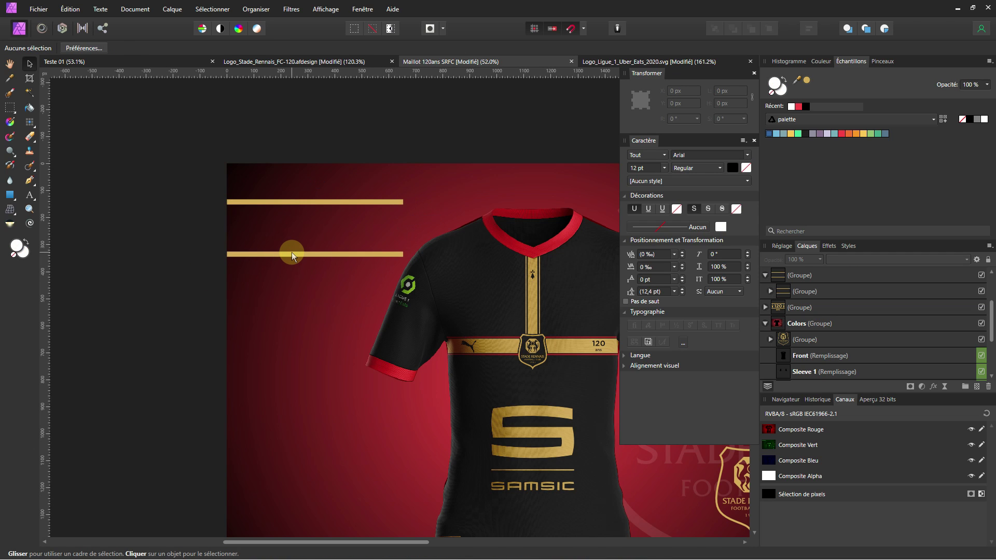
# Move the lower gold bar up to about Y 292 px, closer to the upper bar.
pyautogui.click(292, 253)
pyautogui.doubleClick(291, 253)
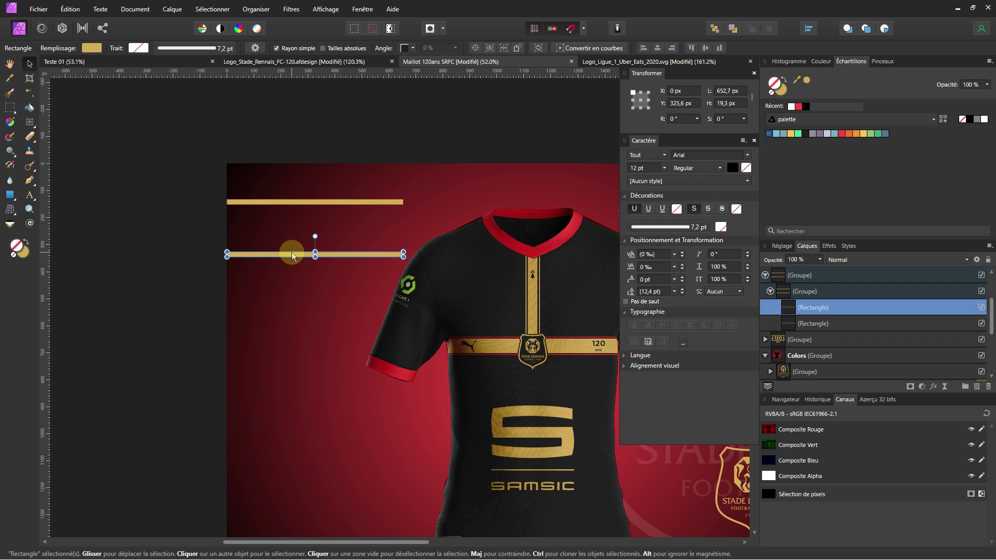
pyautogui.press('Up')
pyautogui.press('Up')
pyautogui.press('Up')
pyautogui.press('Up')
pyautogui.press('Up')
pyautogui.press('Up')
pyautogui.press('Up')
pyautogui.press('Up')
pyautogui.press('Up')
pyautogui.press('Up')
pyautogui.press('Up')
pyautogui.press('Up')
pyautogui.press('Up')
pyautogui.press('Up')
pyautogui.press('Up')
pyautogui.press('Up')
pyautogui.press('Up')
pyautogui.press('Up')
pyautogui.press('Up')
pyautogui.press('Up')
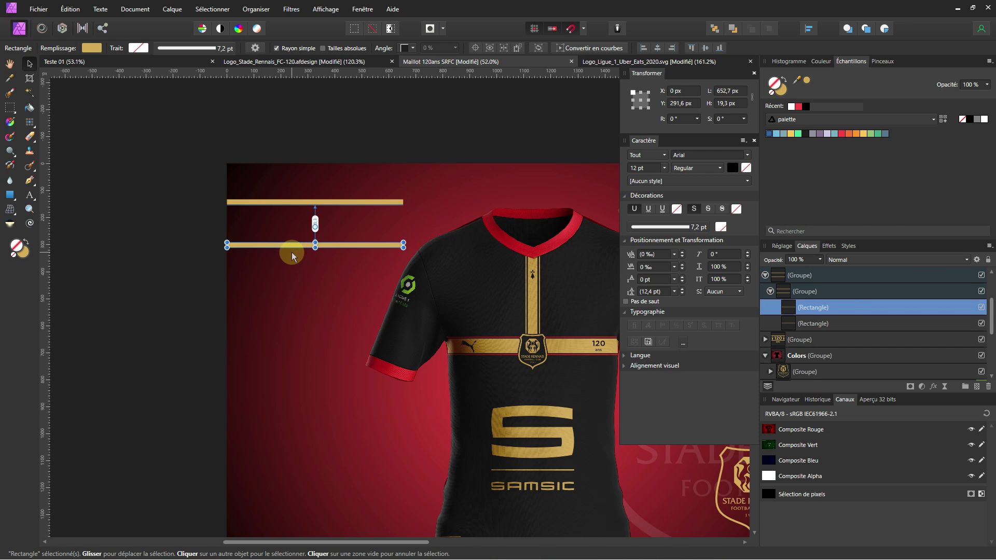
pyautogui.click(175, 300)
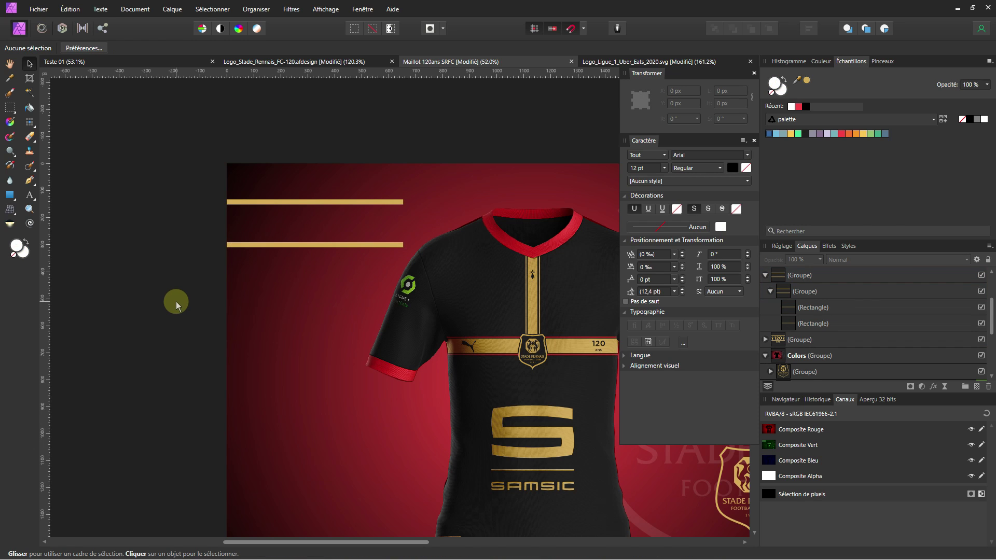
# Add the artistic text "TOUT DONNER." between the two gold bars, drawn at about 23 pt.
pyautogui.click(29, 197)
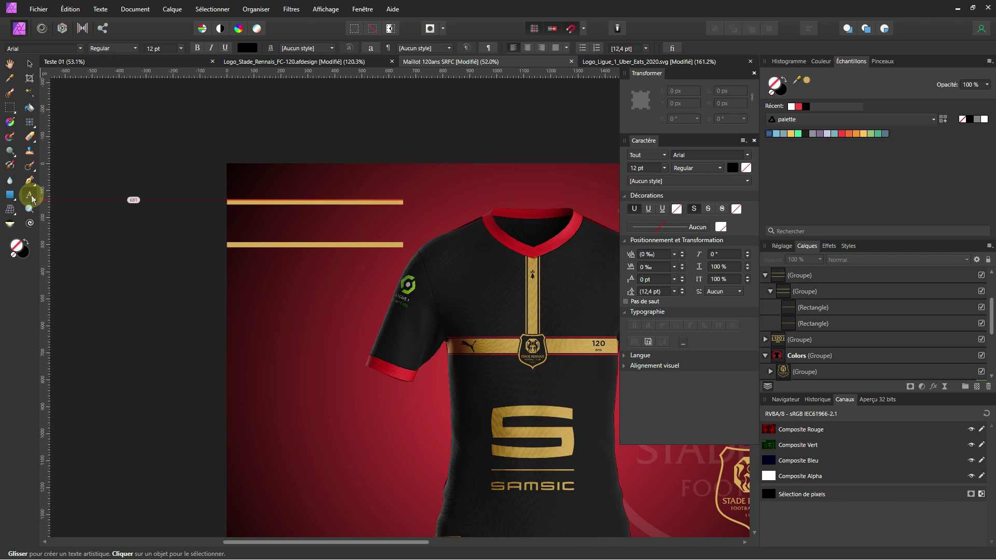
pyautogui.click(31, 198)
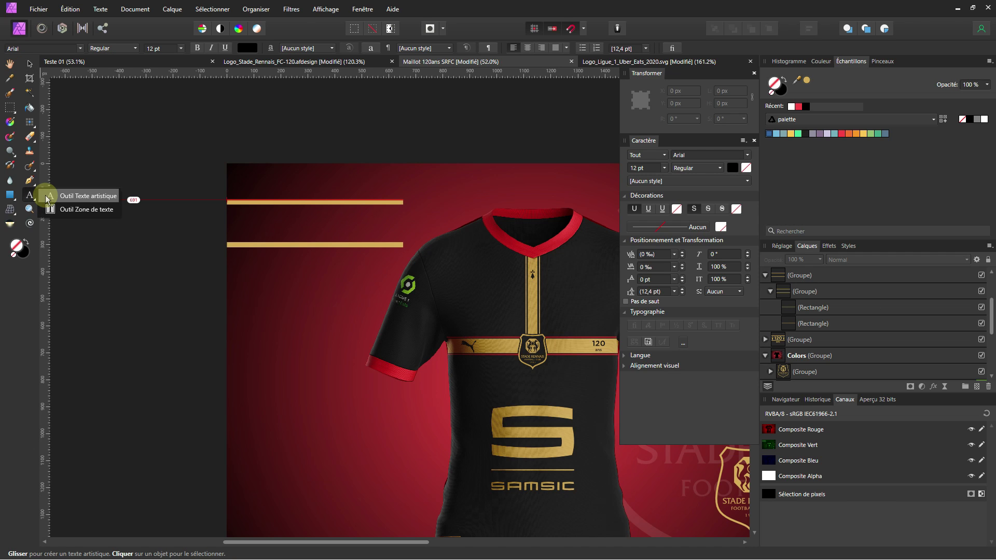
pyautogui.click(47, 199)
pyautogui.moveTo(251, 213); pyautogui.dragTo(304, 231)
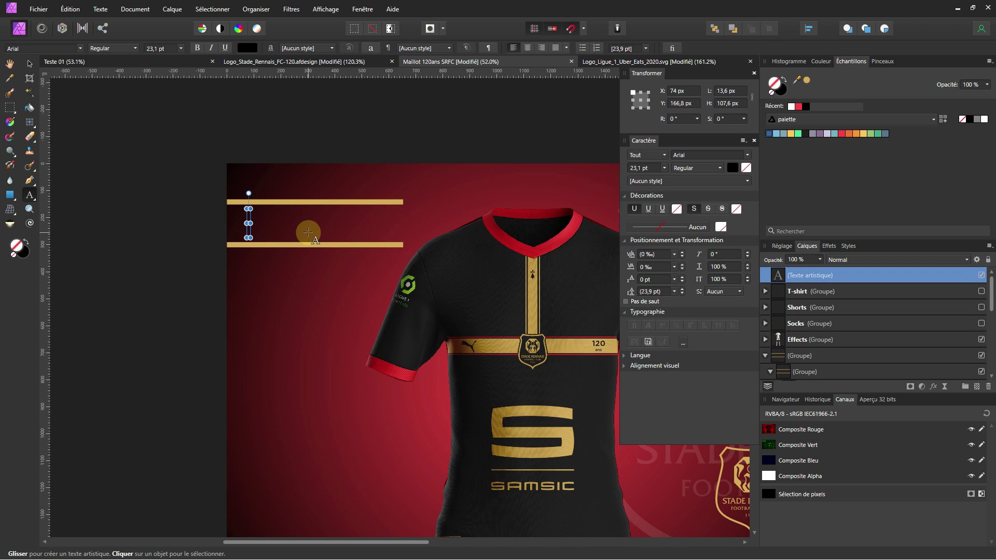
pyautogui.write('TOUT DONNER')
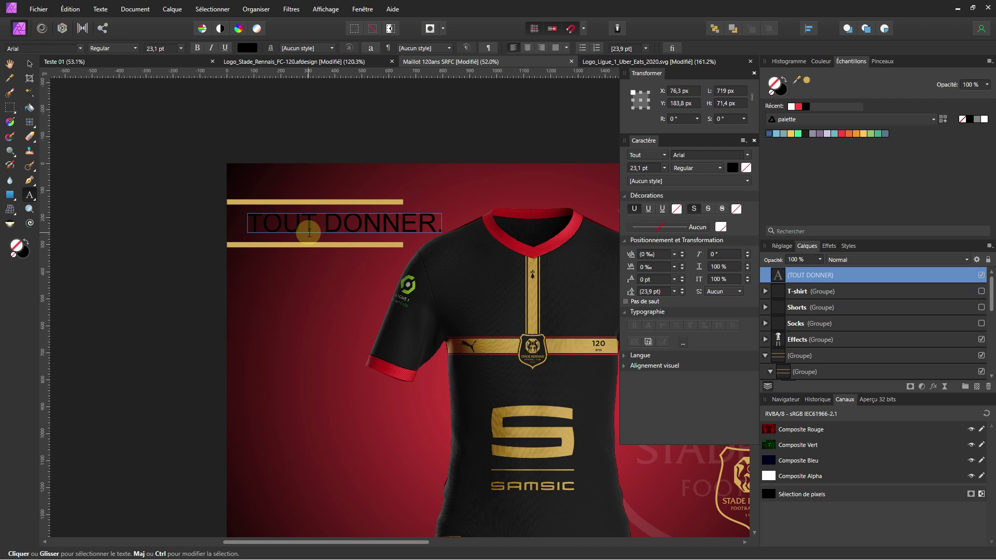
# Set the title's font to Anton and enlarge it proportionally to about 578 × 100 px, ending flush with the bars' right ends.
pyautogui.hotkey('ctrl', 'a')
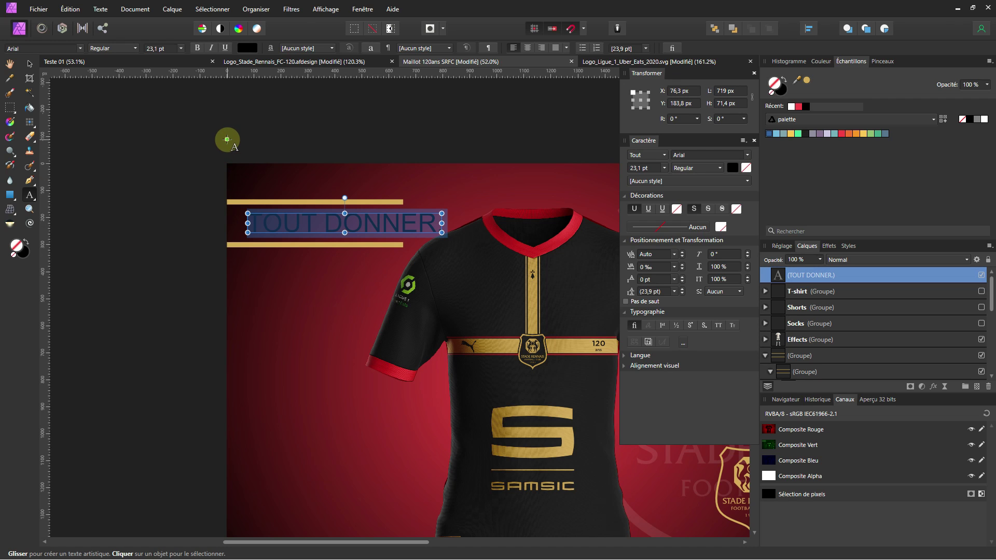
pyautogui.click(81, 48)
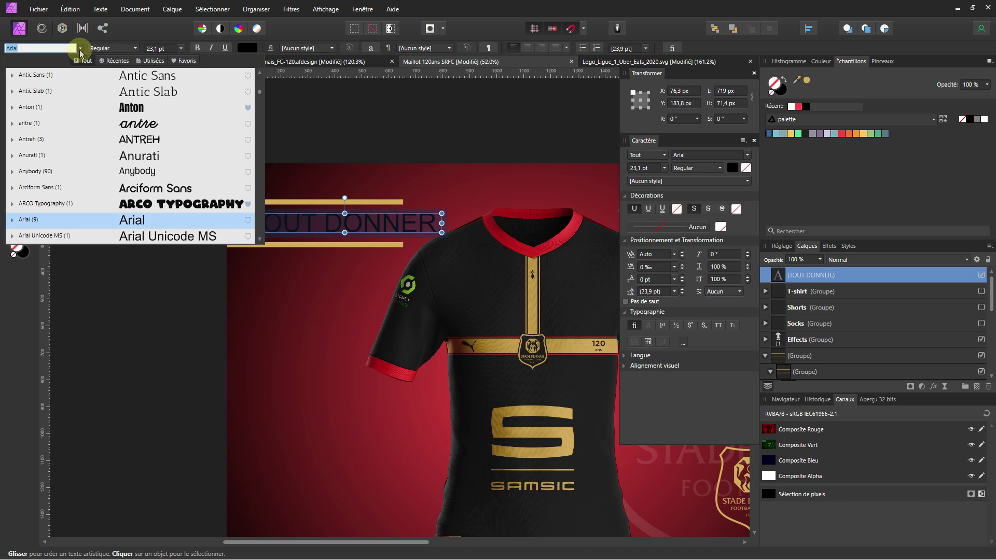
pyautogui.click(179, 60)
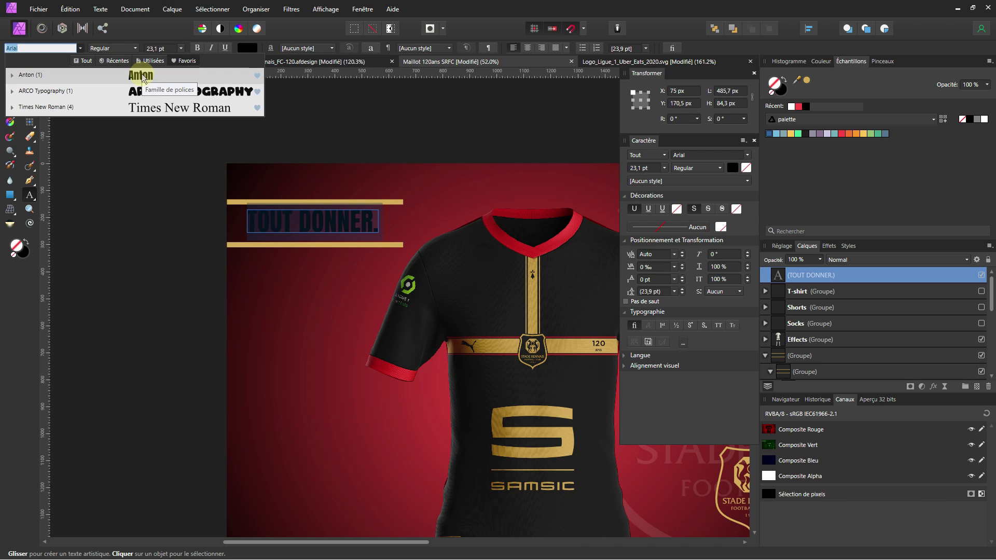
pyautogui.click(143, 77)
pyautogui.click(29, 63)
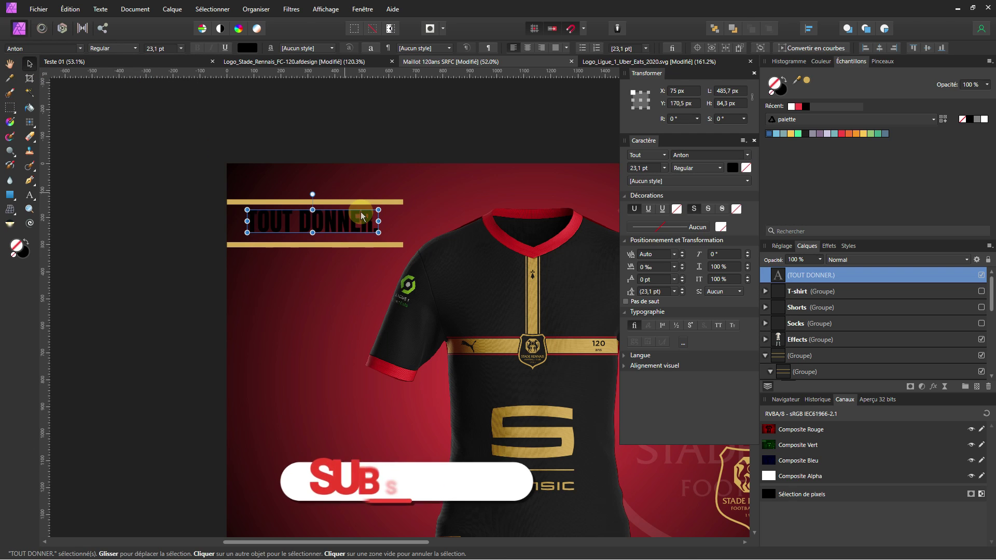
pyautogui.moveTo(379, 233); pyautogui.dragTo(403, 240)
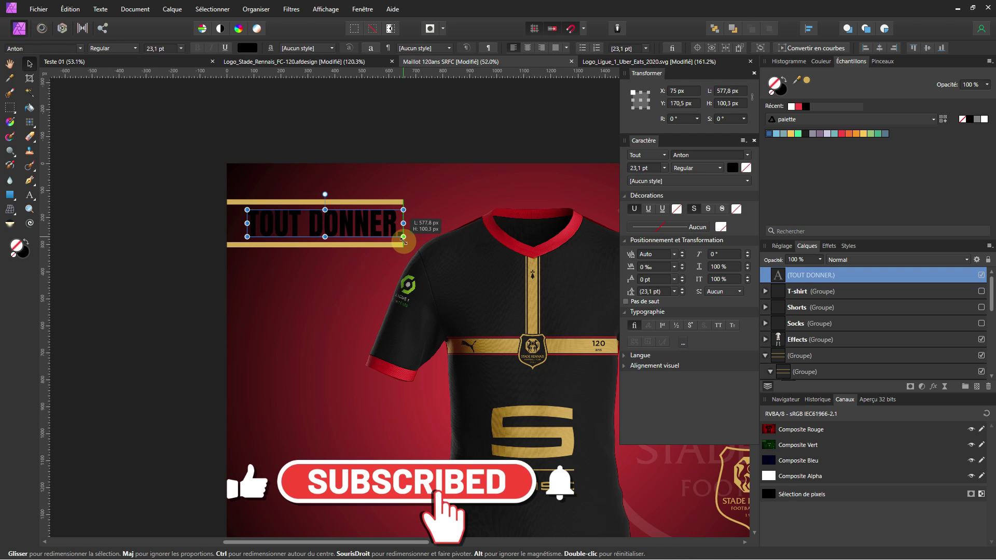
# Fill the TOUT DONNER. title with the sampled gold colour and deselect it.
pyautogui.scroll(1, 286, 222)
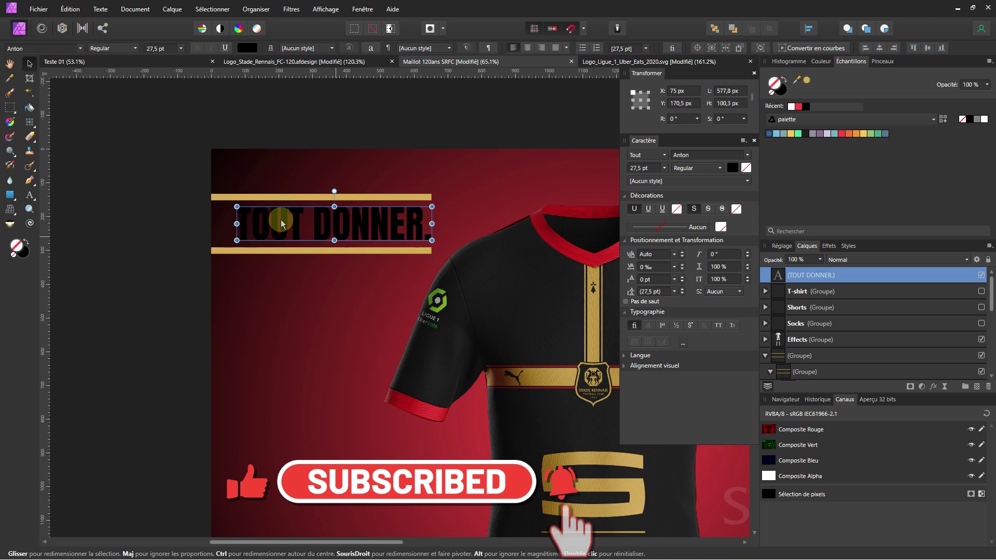
pyautogui.moveTo(281, 220); pyautogui.dragTo(199, 204)
pyautogui.scroll(-1, 452, 251)
pyautogui.moveTo(457, 251); pyautogui.dragTo(399, 224)
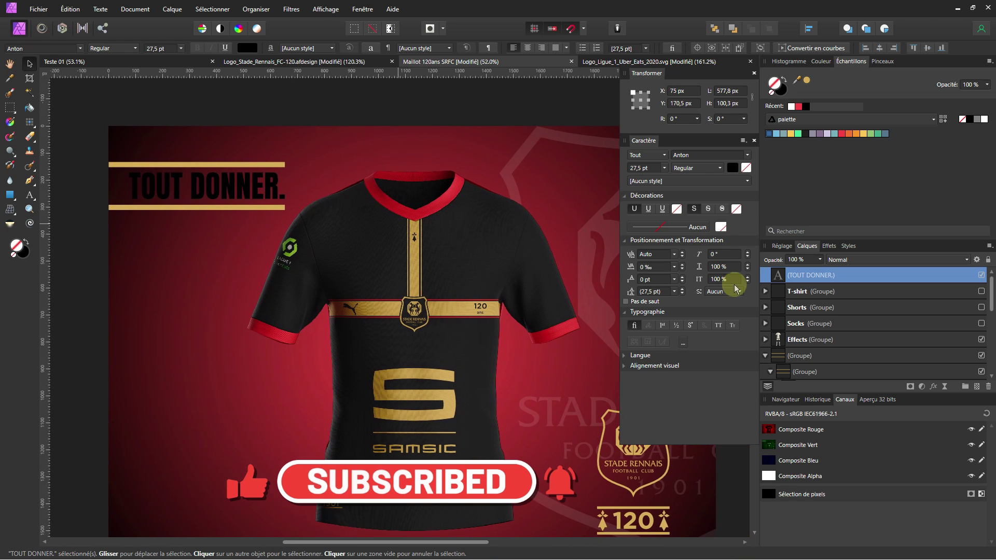
pyautogui.click(786, 92)
pyautogui.click(807, 80)
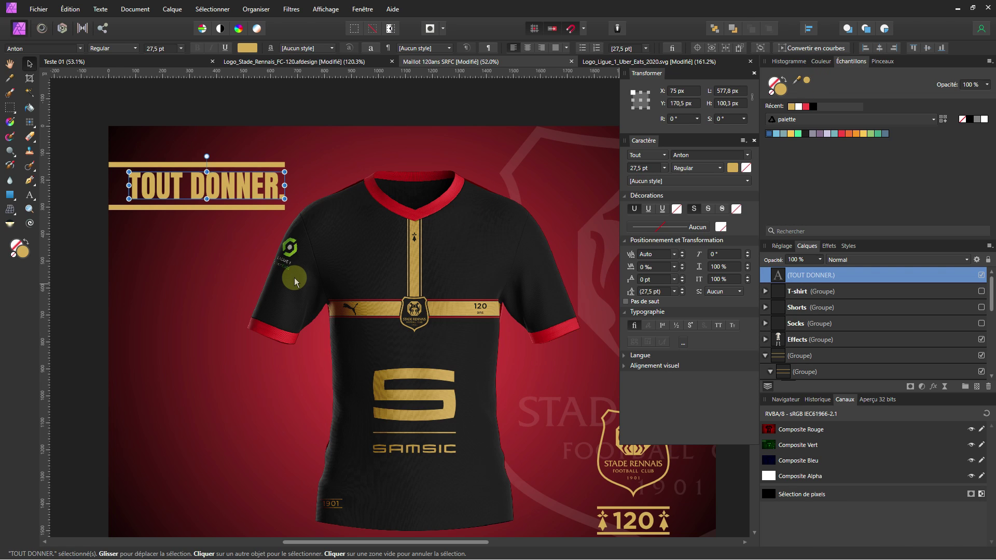
pyautogui.scroll(-2, 294, 278)
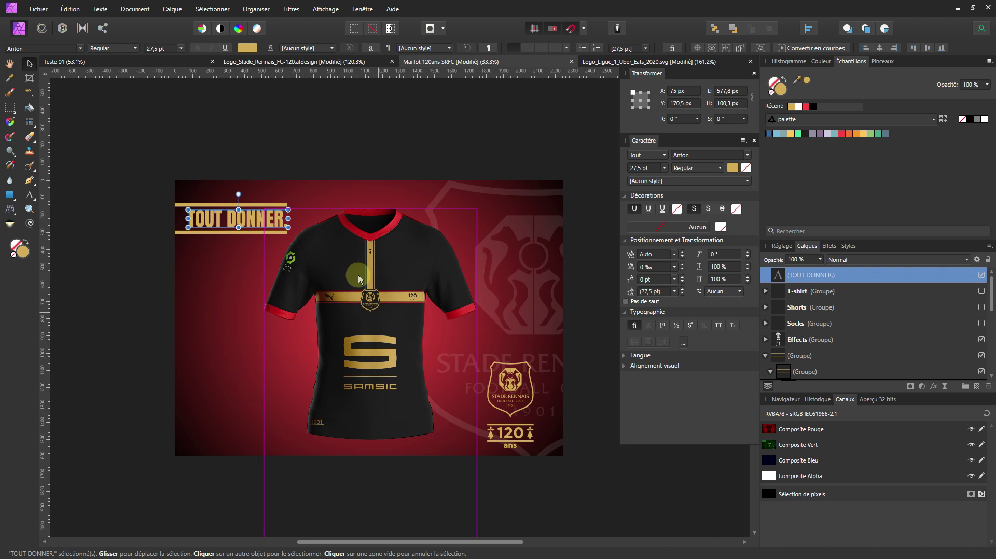
pyautogui.scroll(2, 356, 278)
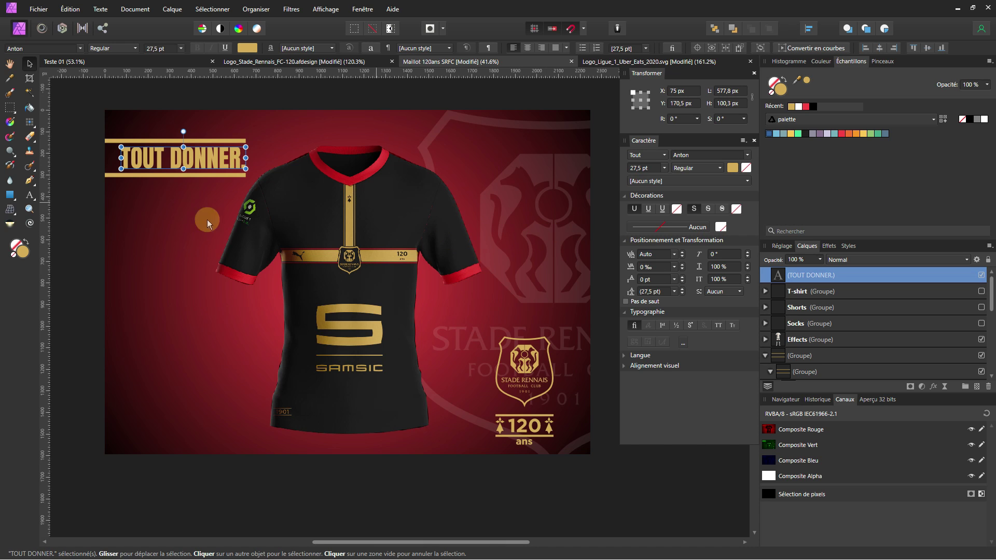
pyautogui.click(181, 286)
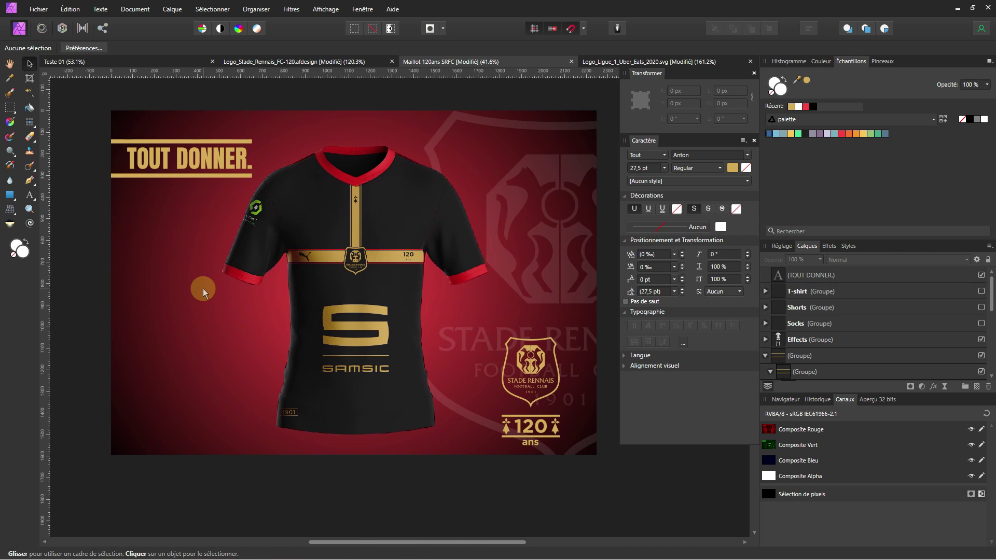